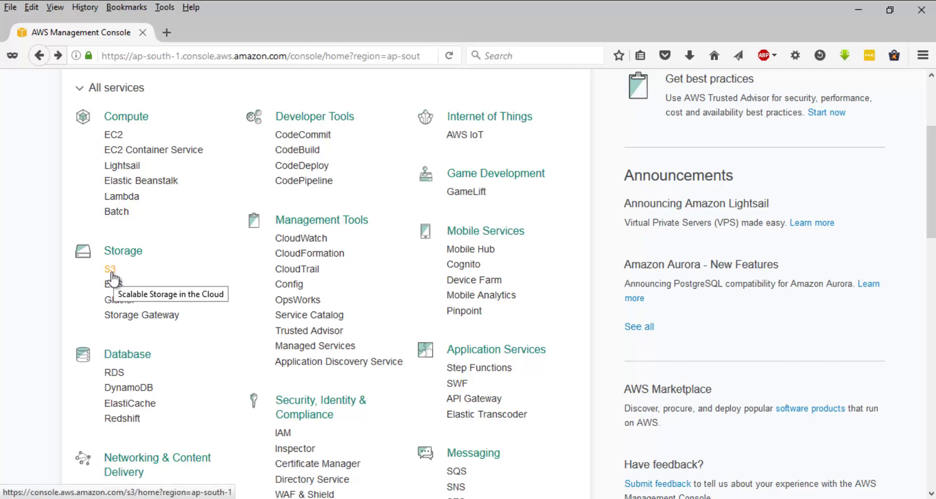
Open the S3 storage service and start creating a new bucket.
click(110, 271)
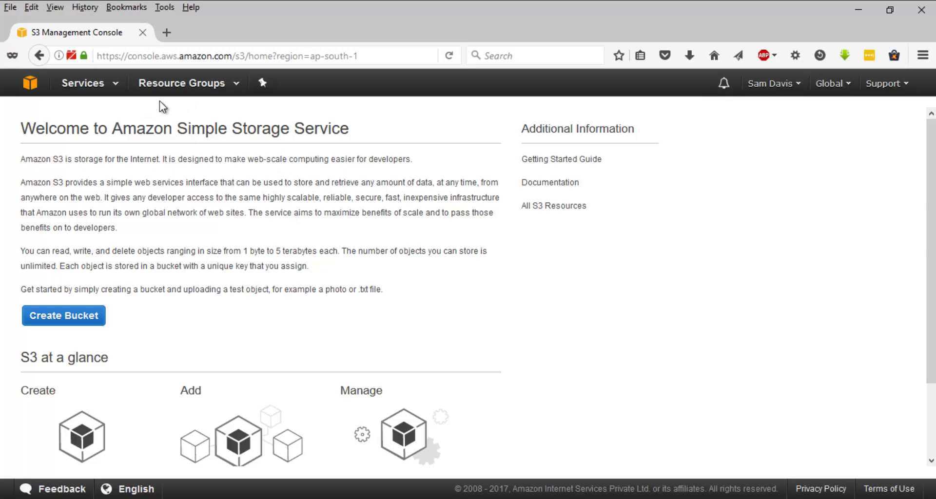
scroll(40, 332, down, 3)
click(73, 228)
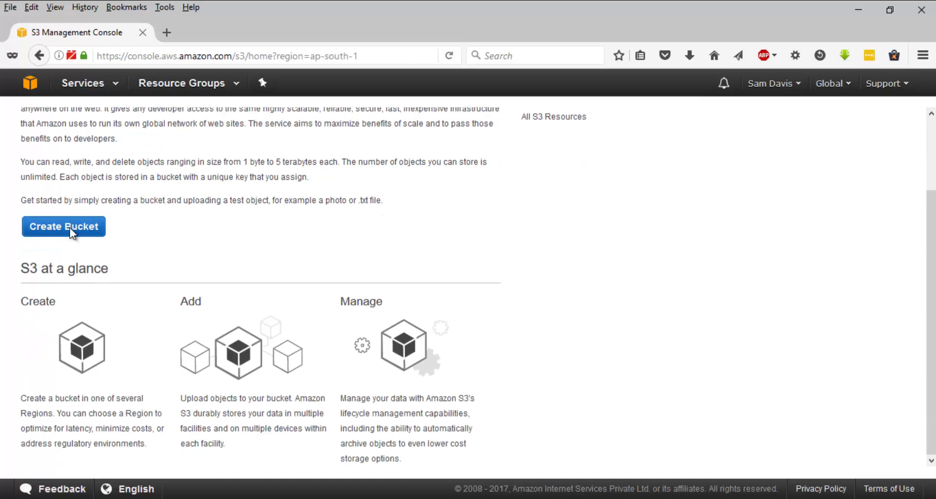
Look through the available regions and try to create a bucket named HIThisismyTEST in the Mumbai region.
click(330, 268)
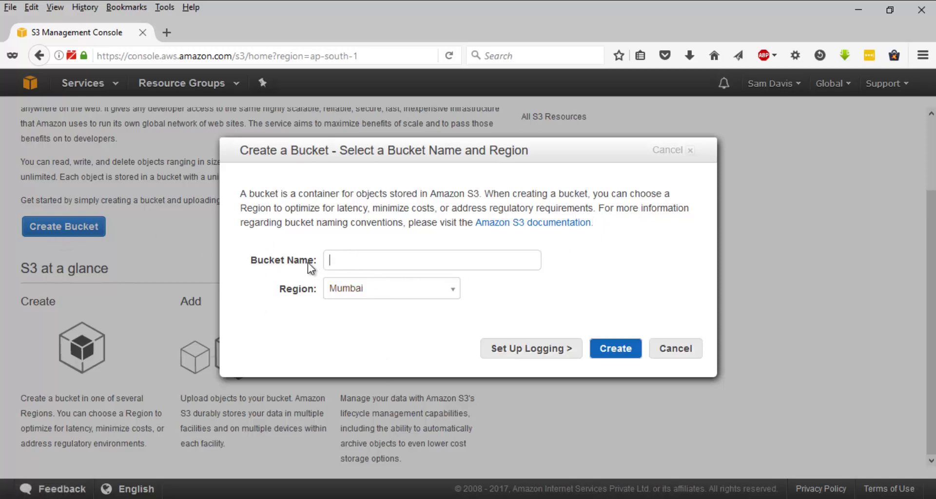
click(338, 298)
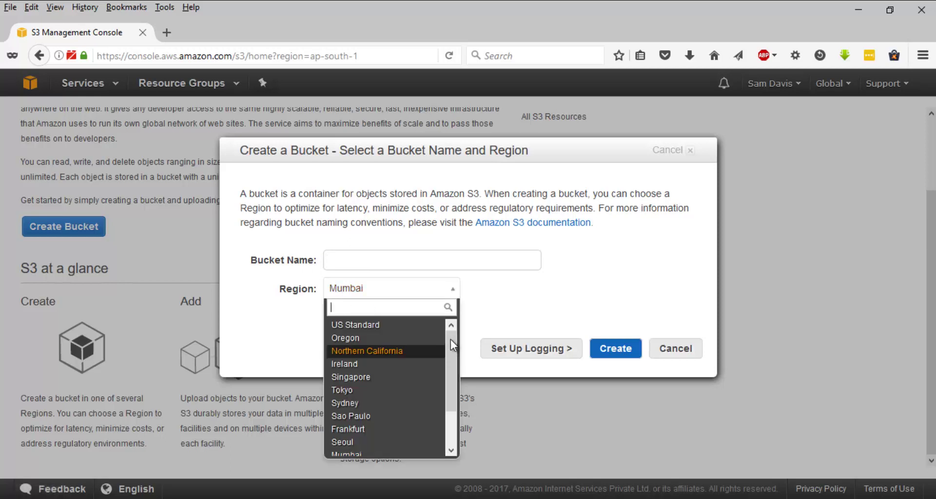
drag(451, 339, 453, 415)
scroll(447, 352, up, 3)
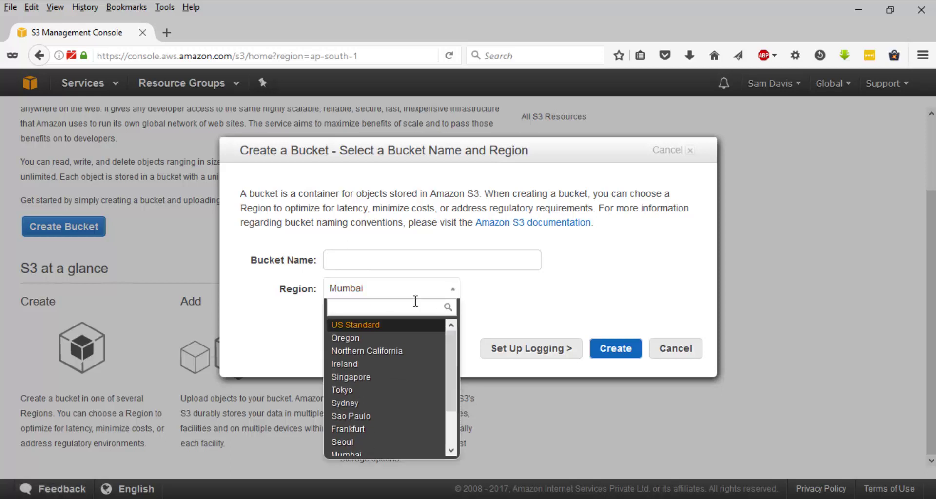
click(384, 261)
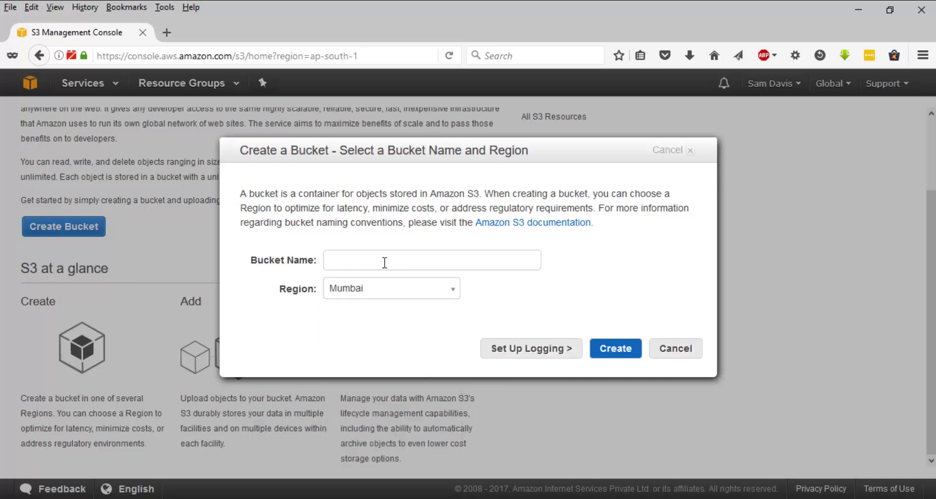
text(HIThisismyTEST)
click(615, 350)
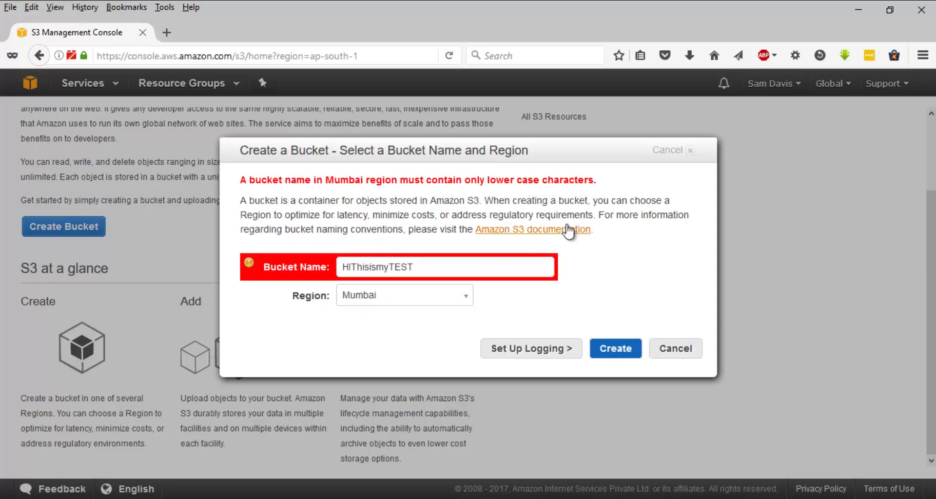
Replace the bucket name with test and try to create the bucket in the Mumbai region.
drag(420, 266, 244, 273)
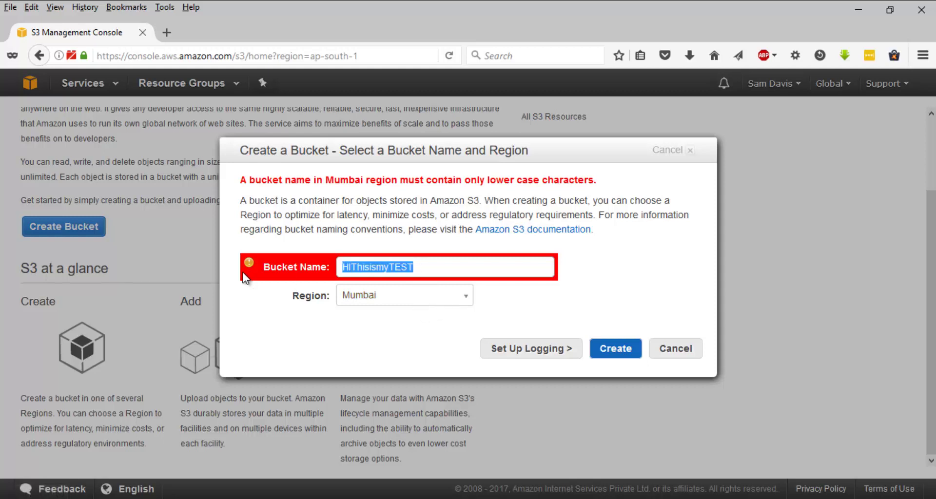
key(BackSpace)
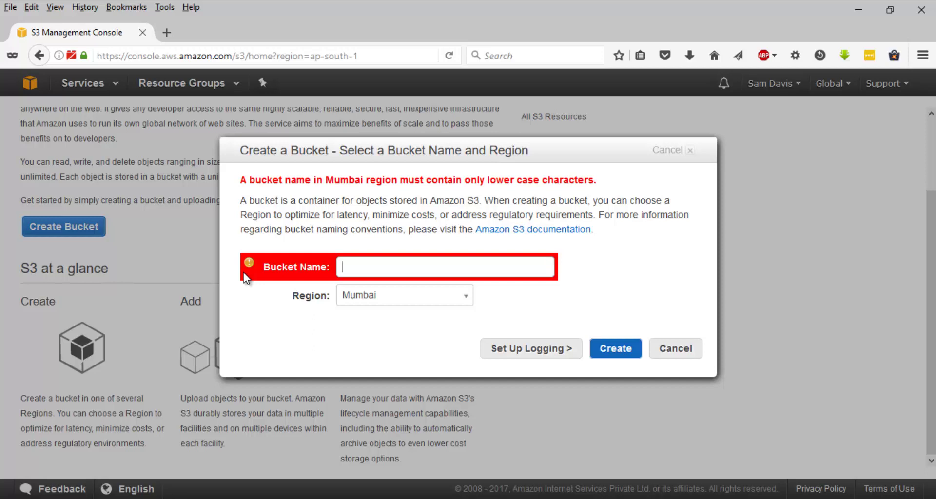
text(test)
click(633, 346)
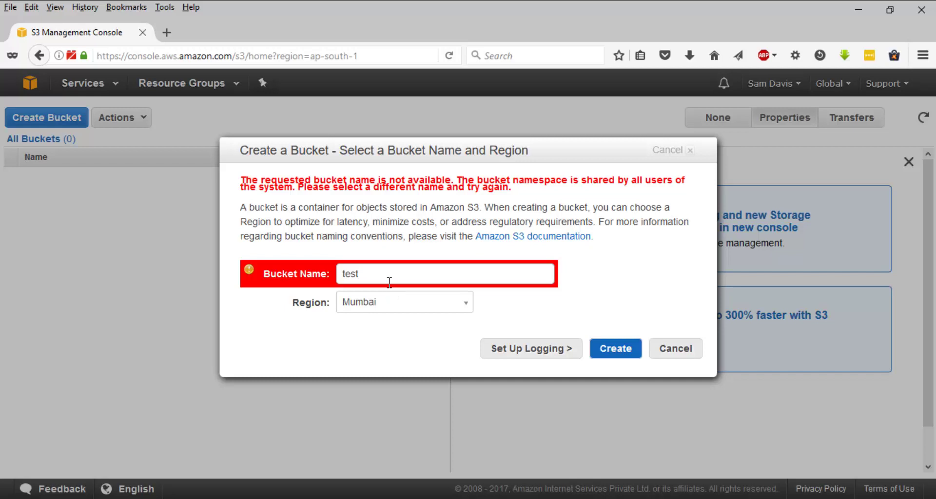
Rename the new bucket as samthecloudguysbucket, all in lower case, and create it in the Mumbai region.
drag(361, 281, 279, 286)
text(samthecloudguysBucket)
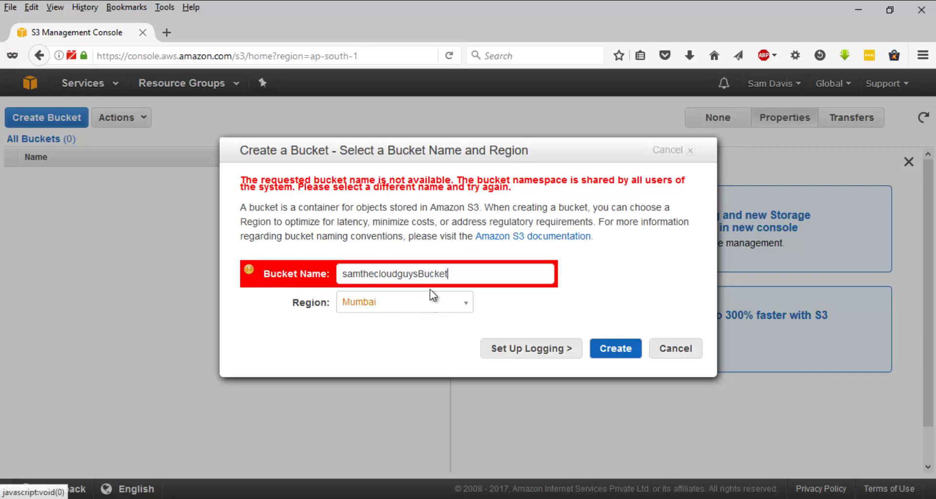
click(425, 274)
key(BackSpace)
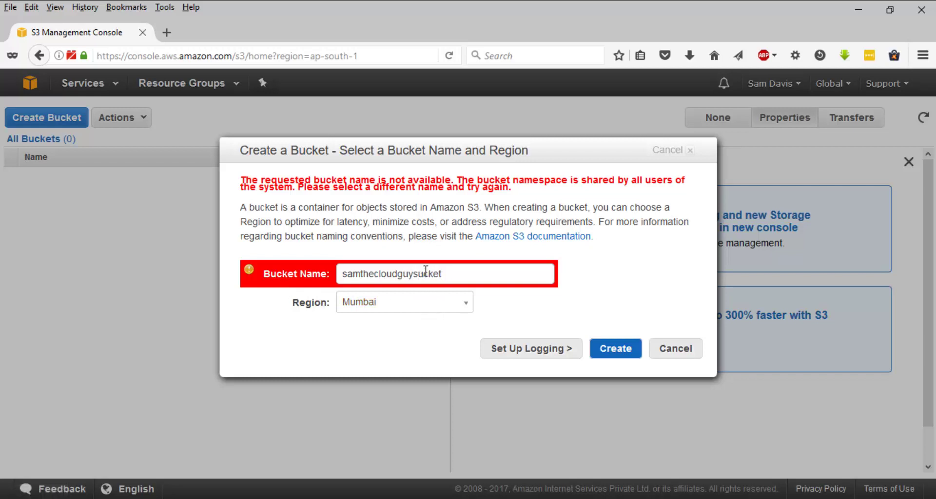
text(b)
click(609, 347)
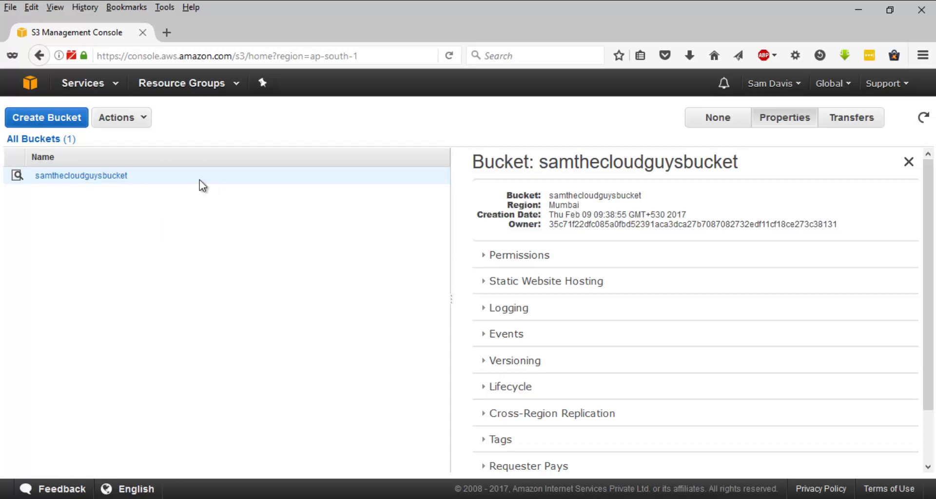
Examine the property sections of samthecloudguysbucket and the actions offered for the bucket.
click(222, 182)
scroll(532, 266, down, 2)
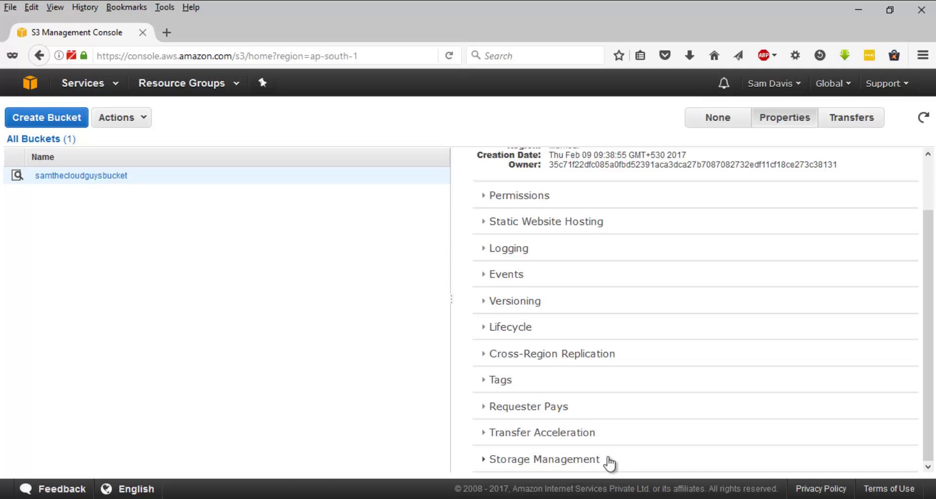
scroll(607, 462, up, 2)
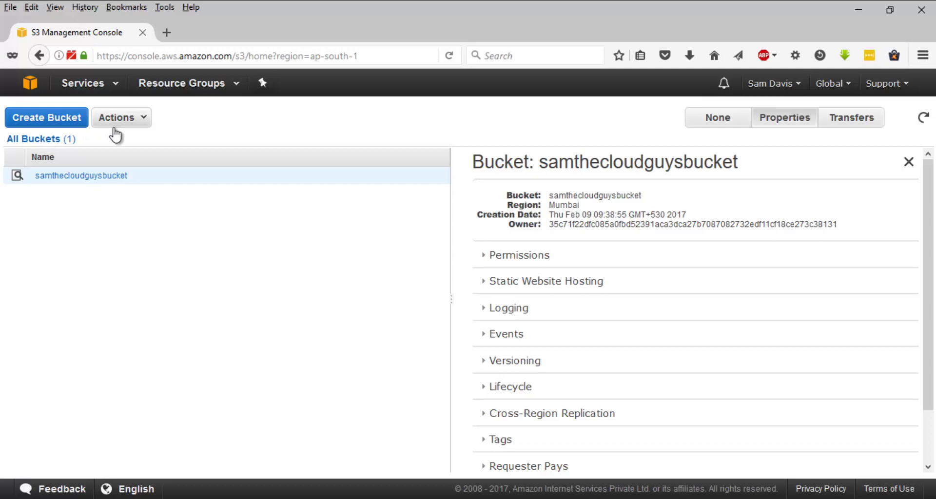
click(131, 122)
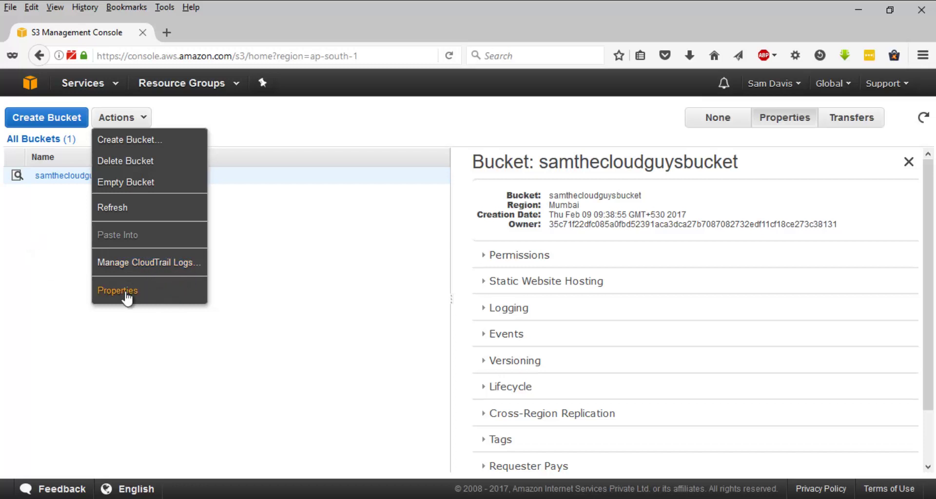
click(193, 338)
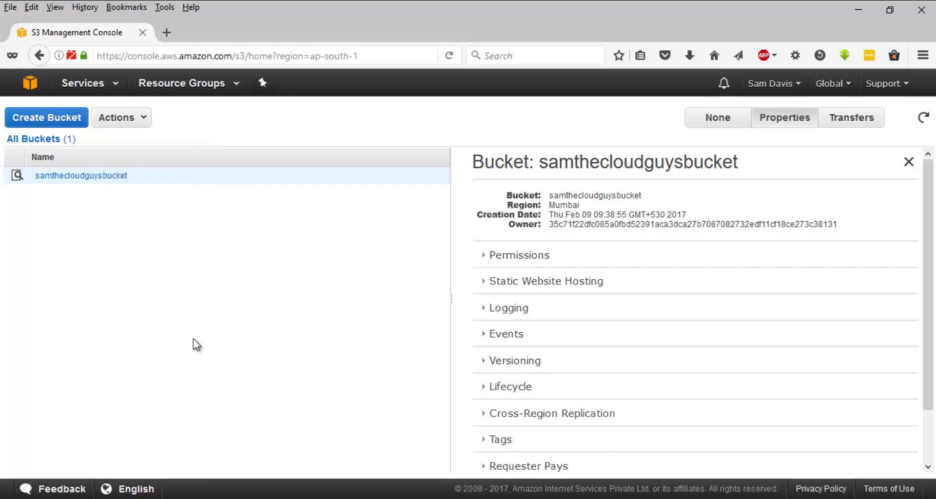
Open samthecloudguysbucket and look over the actions offered for its contents.
click(108, 178)
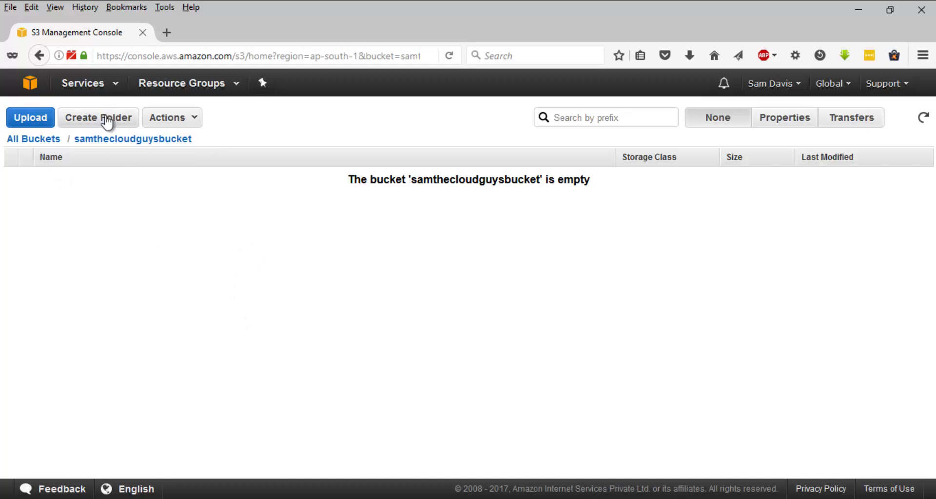
click(197, 125)
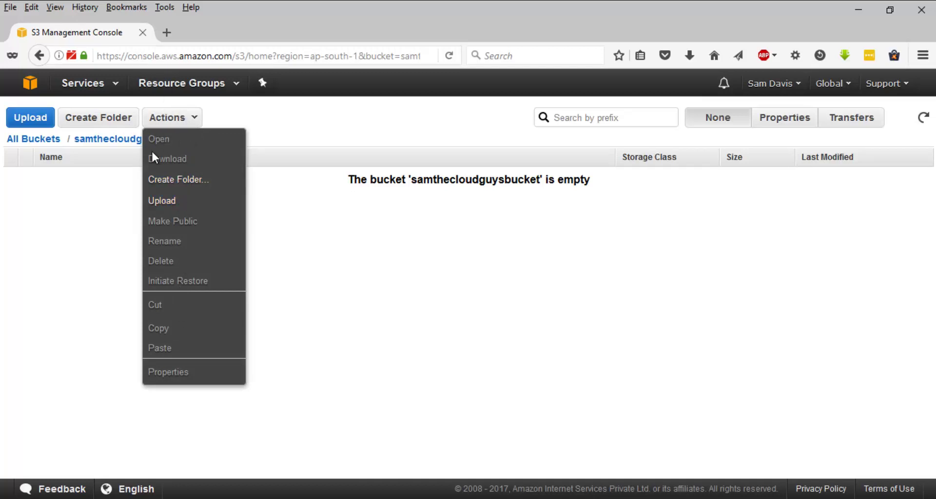
click(68, 310)
Upload FisrtS3File from the S3 folder on the Desktop into samthecloudguysbucket.
click(30, 118)
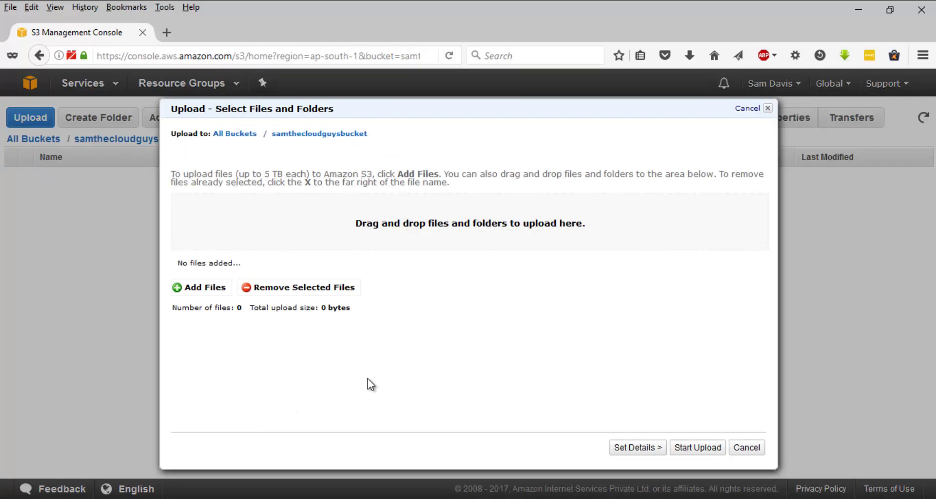
click(204, 292)
click(142, 124)
scroll(142, 121, down, 5)
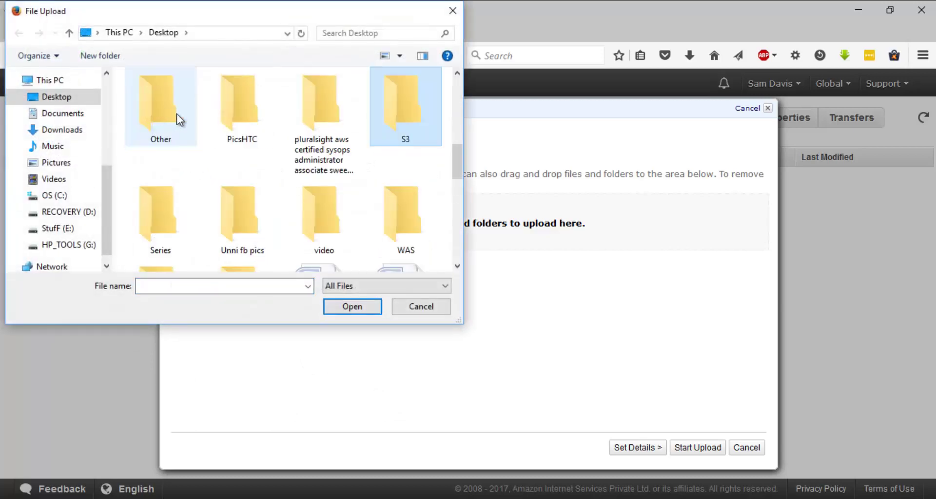
double_click(415, 116)
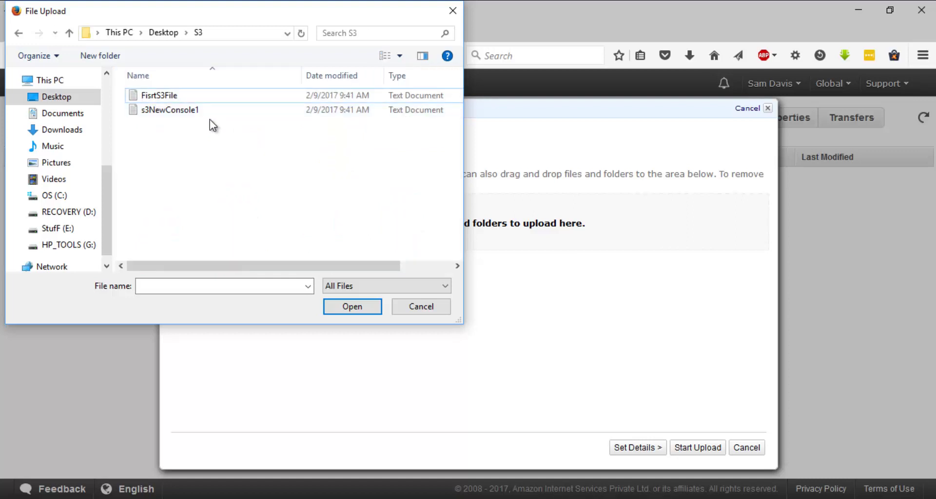
double_click(192, 98)
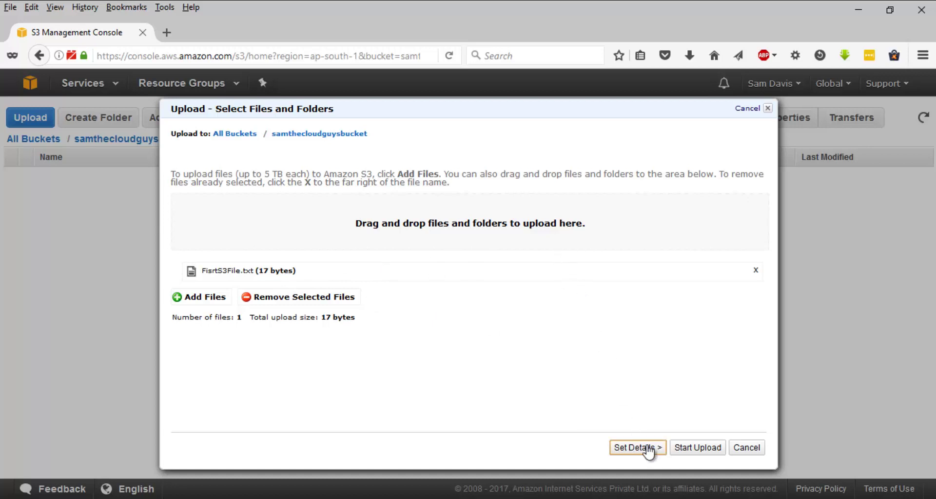
click(689, 456)
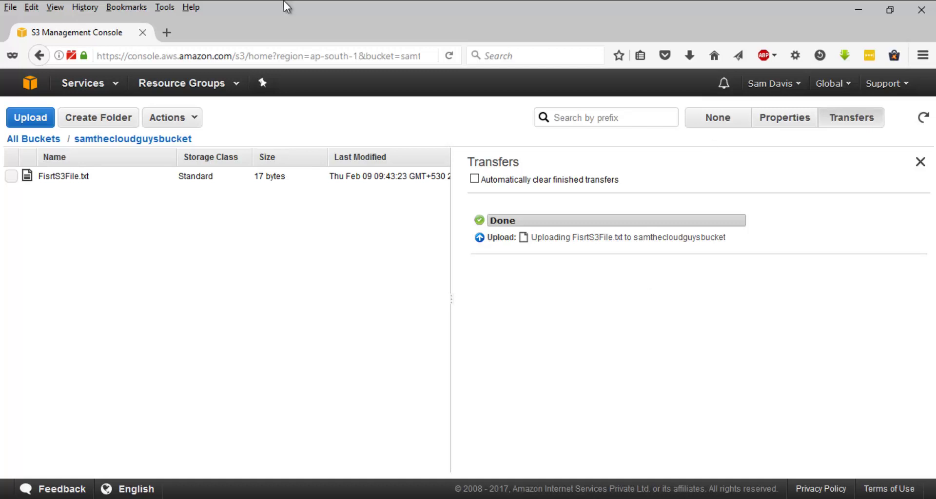
Show the properties of FisrtS3File.txt and open its link in a separate browser tab to check access.
click(13, 176)
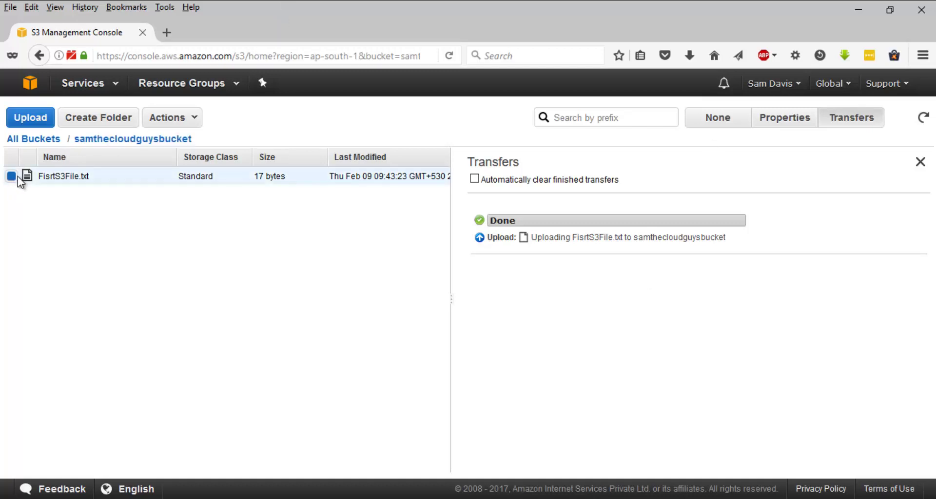
click(779, 118)
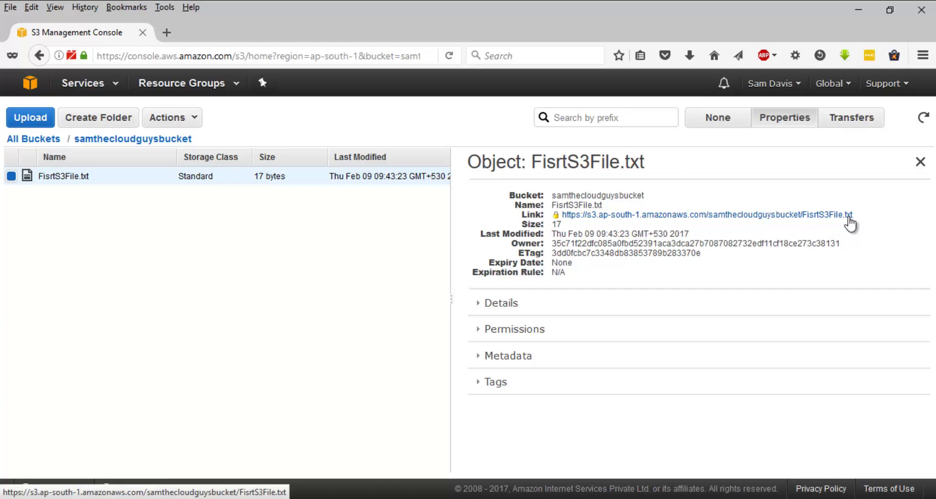
middle_click(674, 215)
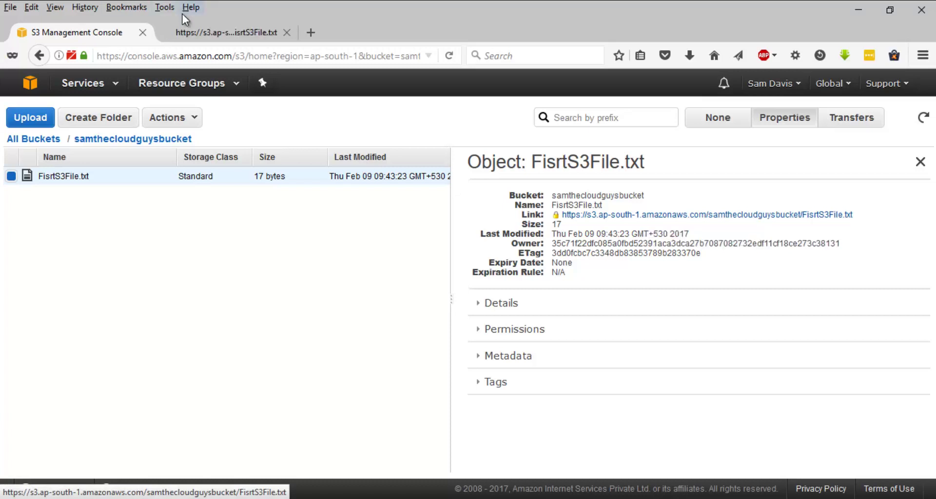
click(186, 32)
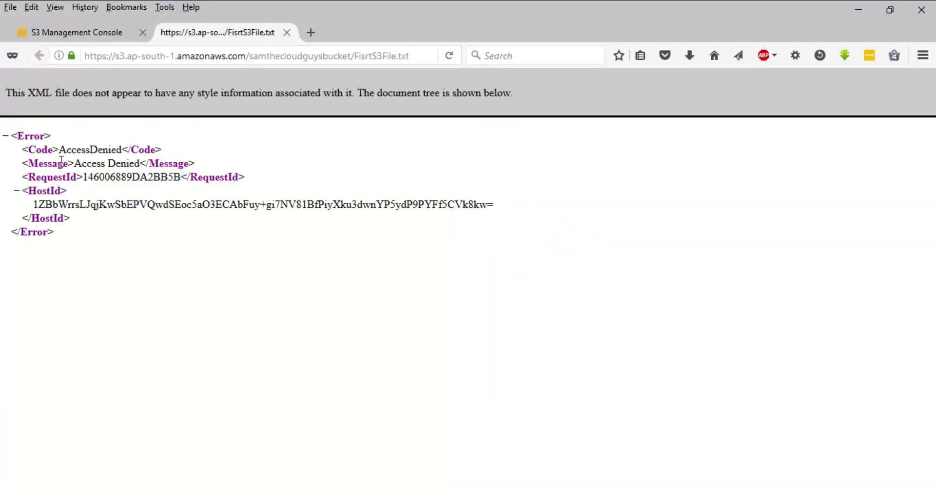
drag(77, 150, 116, 151)
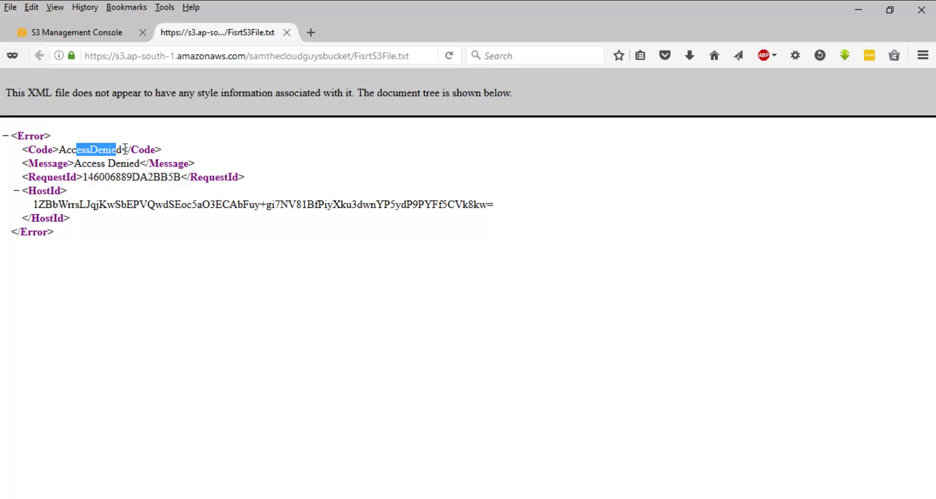
Grant Everyone the Open/Download permission on FisrtS3File.txt in the S3 console and save the change.
click(56, 34)
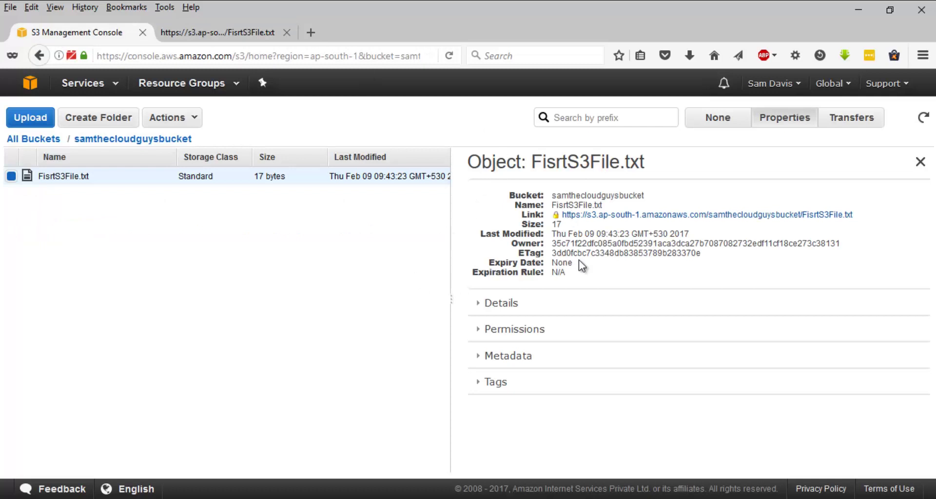
click(479, 331)
scroll(480, 335, down, 2)
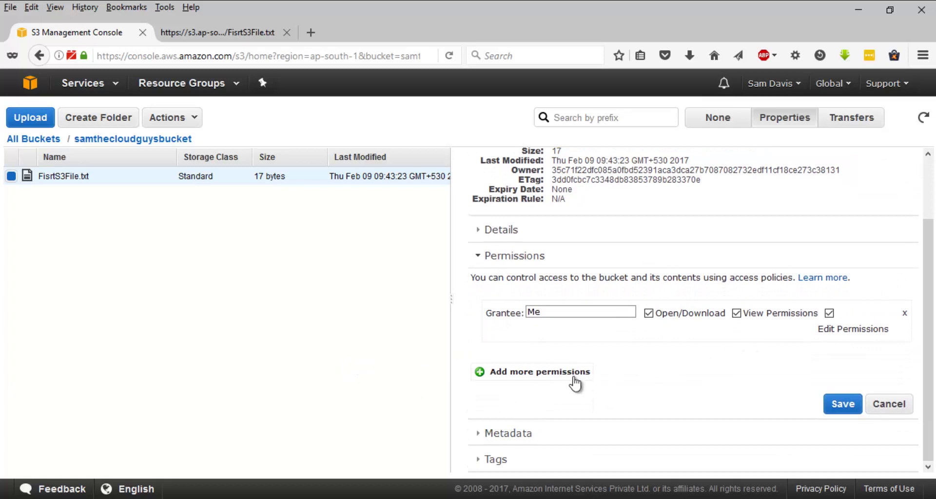
click(551, 373)
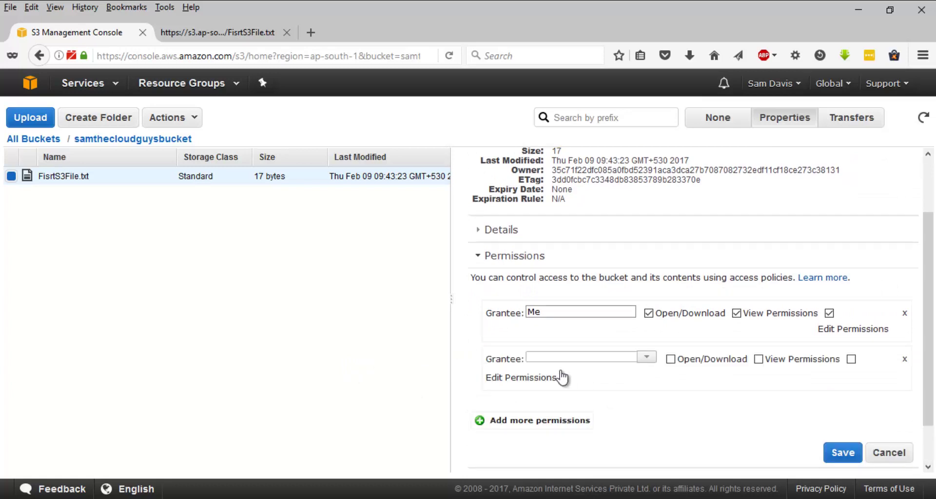
scroll(692, 347, down, 2)
click(647, 308)
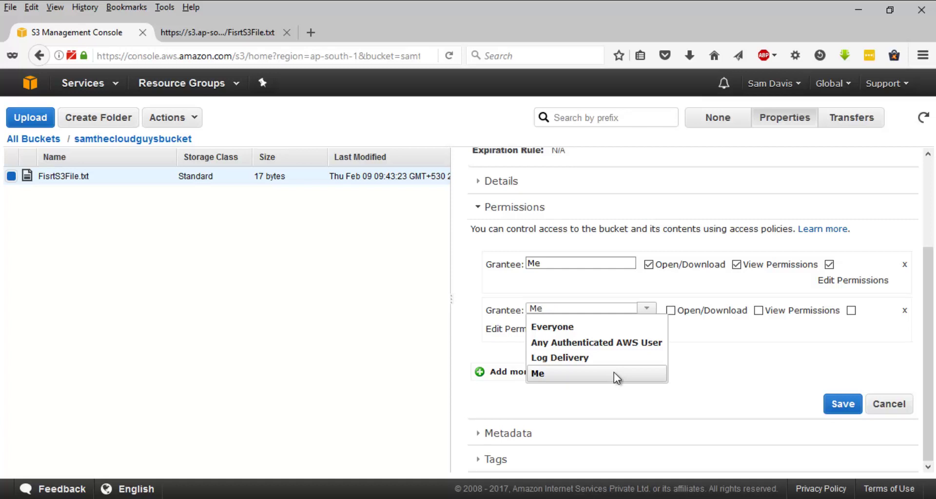
click(615, 327)
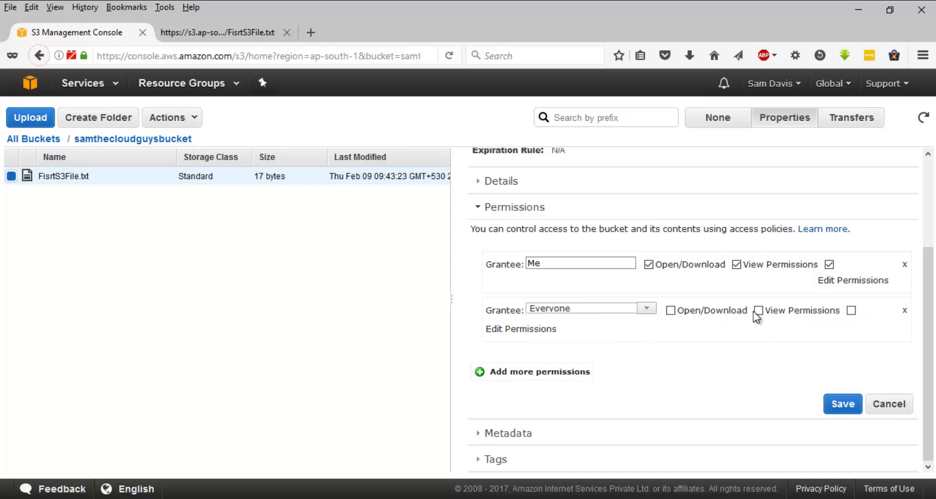
click(675, 311)
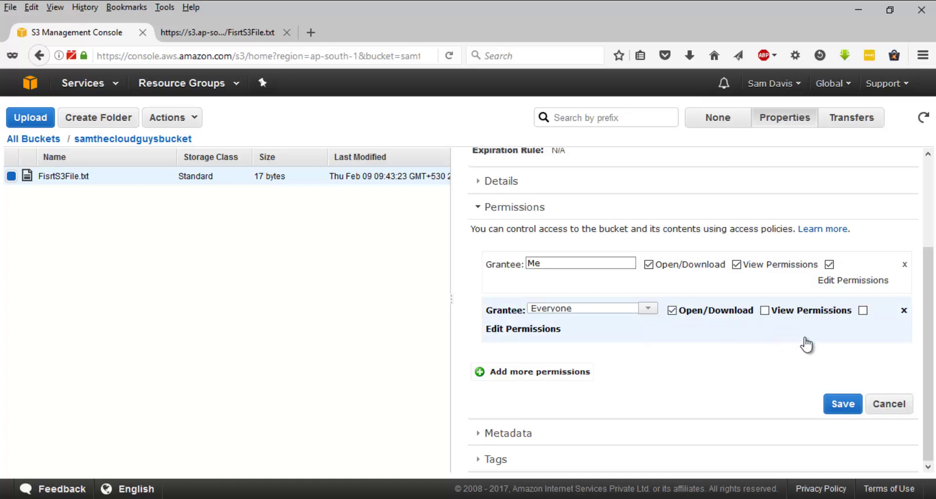
click(843, 403)
Open the link of FisrtS3File.txt again and view the file's text in the browser to check public access.
scroll(824, 317, up, 5)
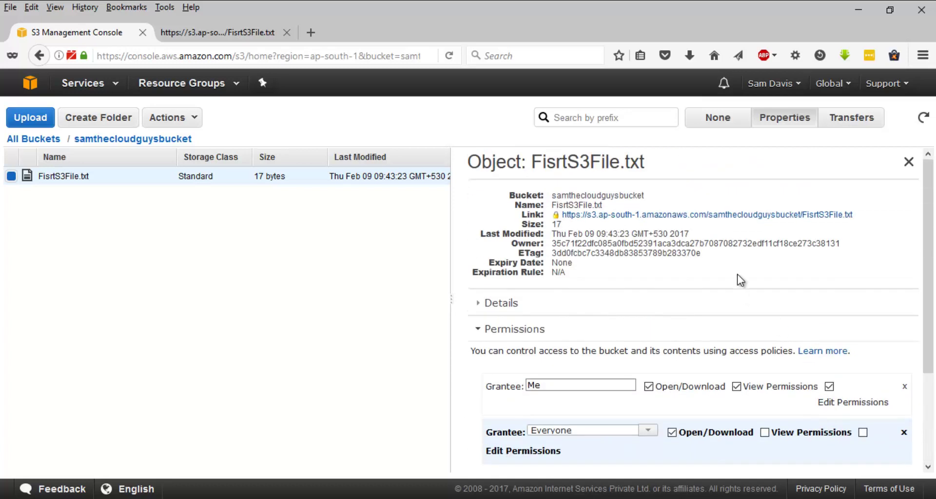
click(755, 215)
click(203, 23)
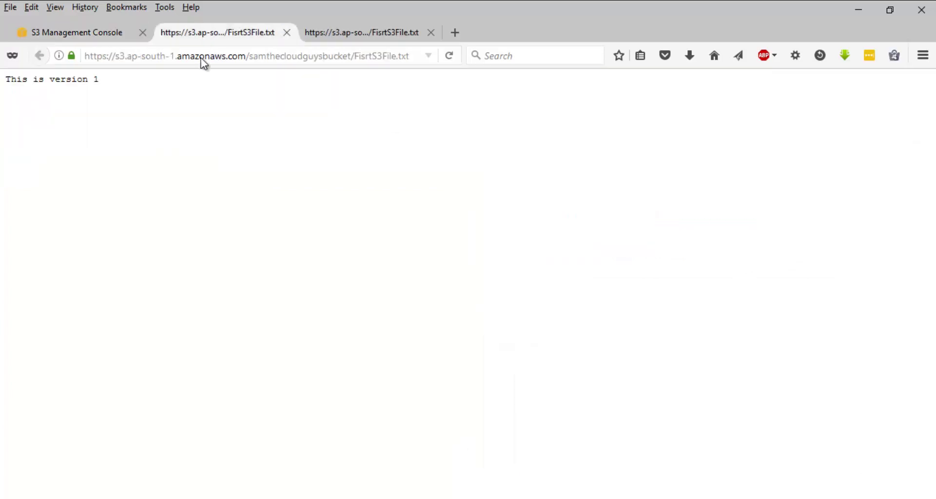
drag(96, 103, 3, 78)
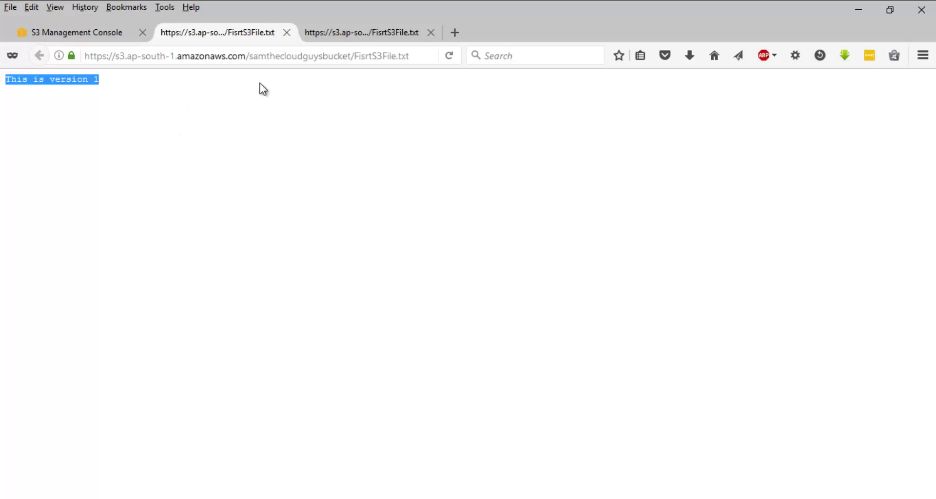
Return to the S3 console and apply the Make Public action to FisrtS3File.txt.
click(72, 33)
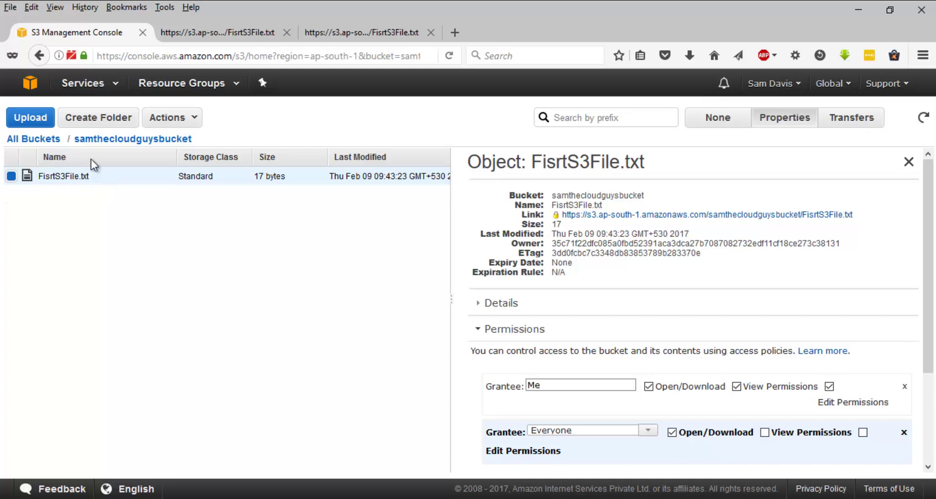
click(11, 176)
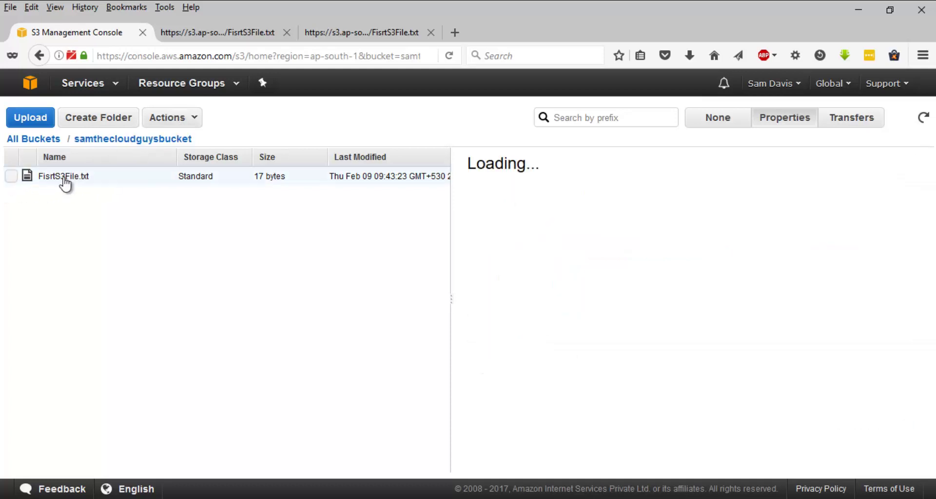
click(172, 119)
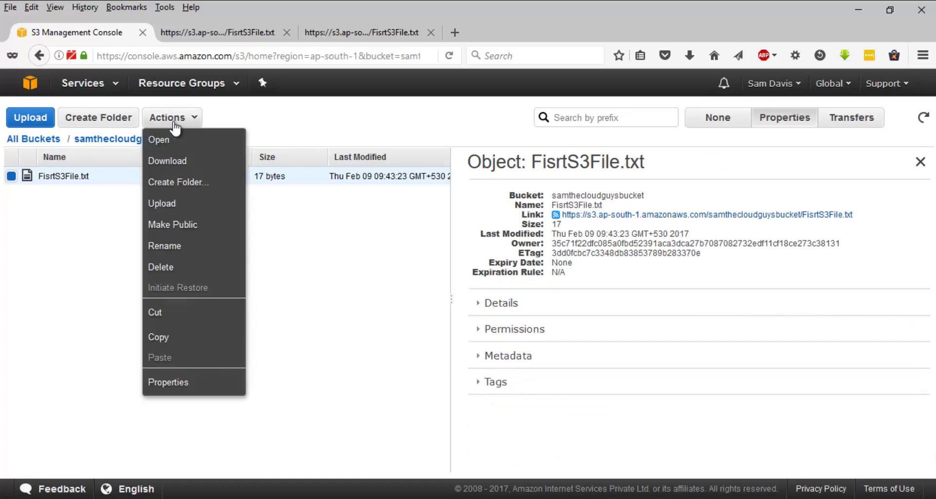
click(185, 225)
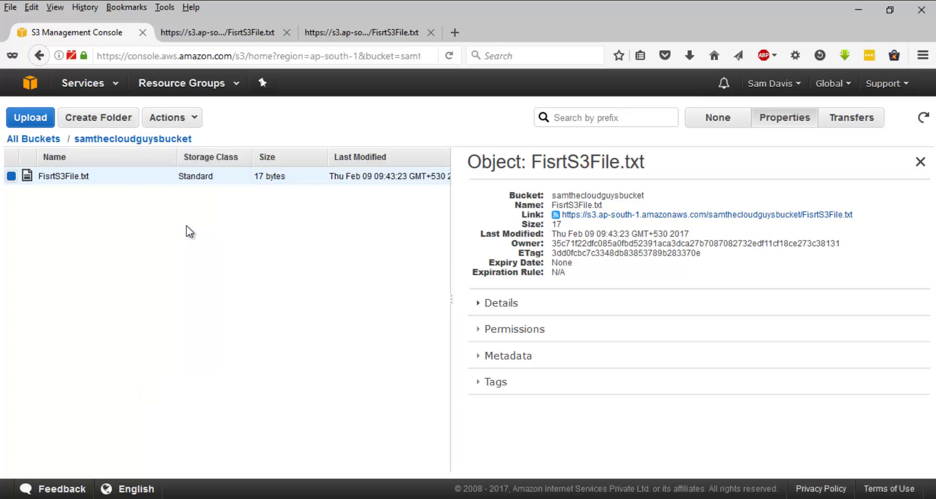
Review the storage class and encryption details of FisrtS3File.txt, plus the grantees in its permissions.
click(503, 305)
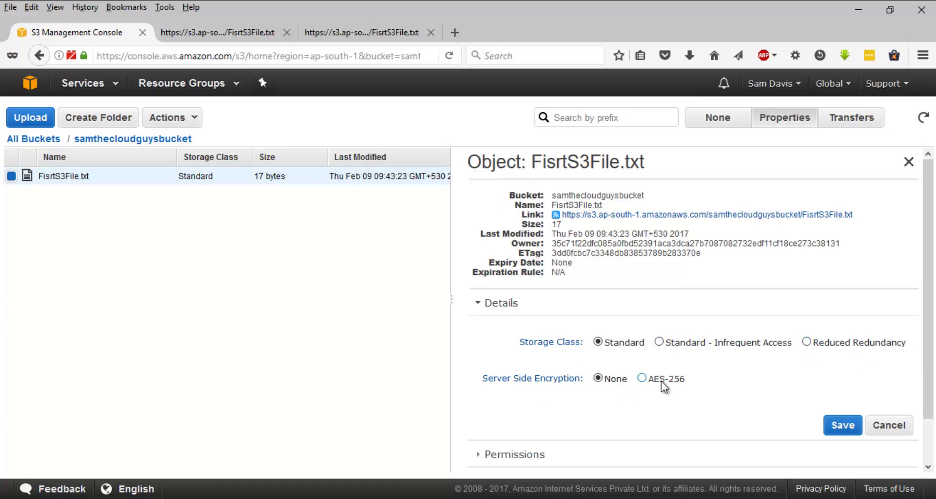
scroll(661, 381, down, 2)
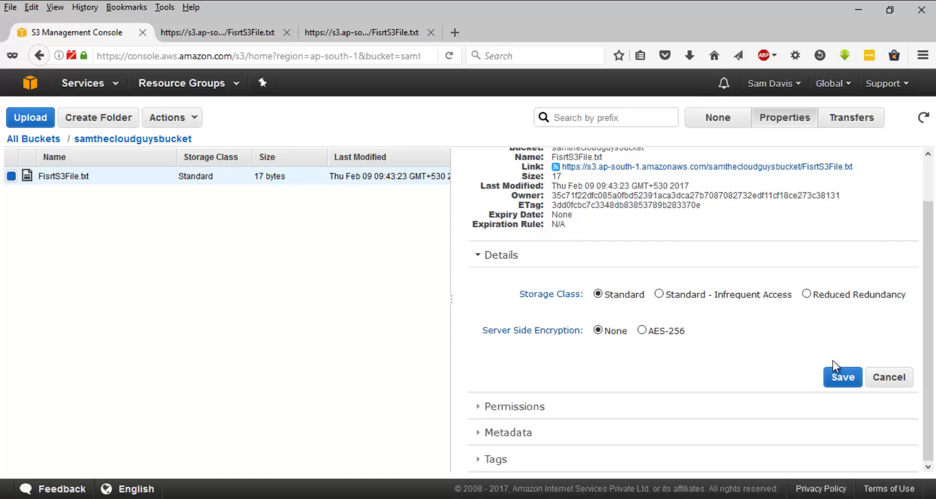
click(533, 411)
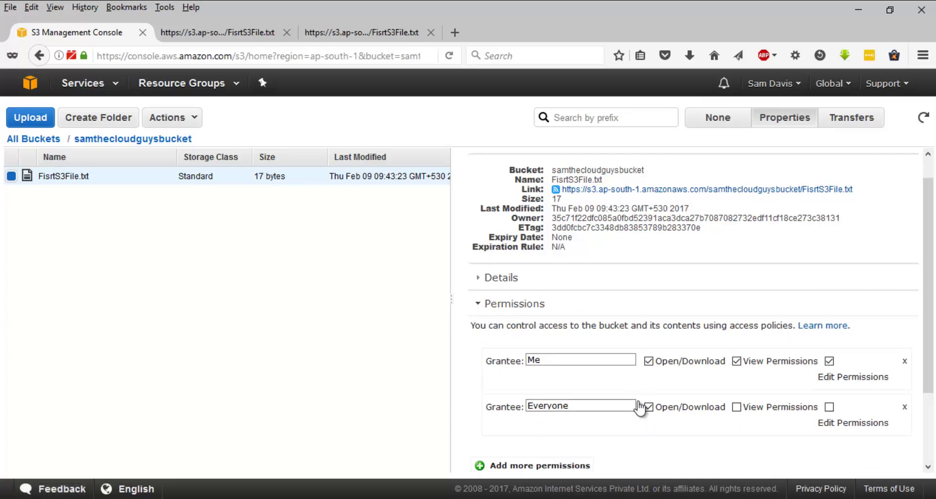
scroll(638, 401, down, 3)
scroll(639, 405, down, 1)
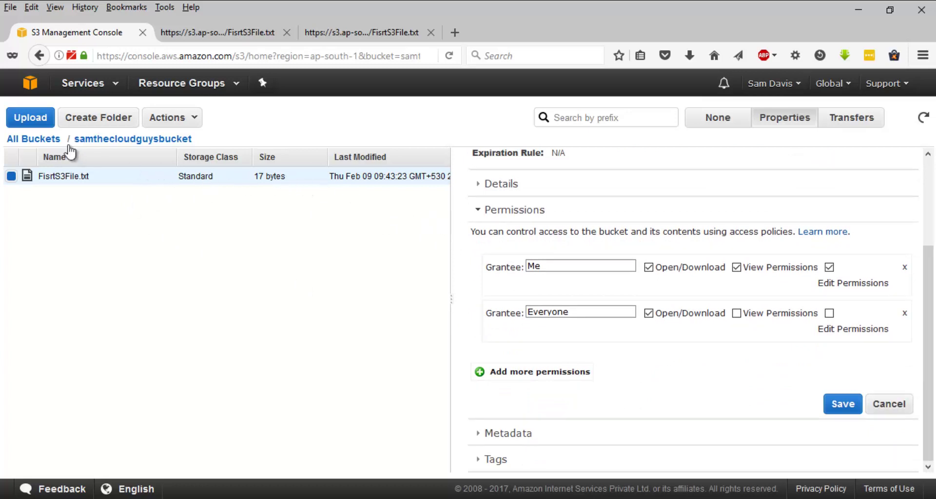
Go back to the bucket list and inspect the permissions of samthecloudguysbucket, including the grantee choices for an additional permission.
click(55, 138)
click(126, 171)
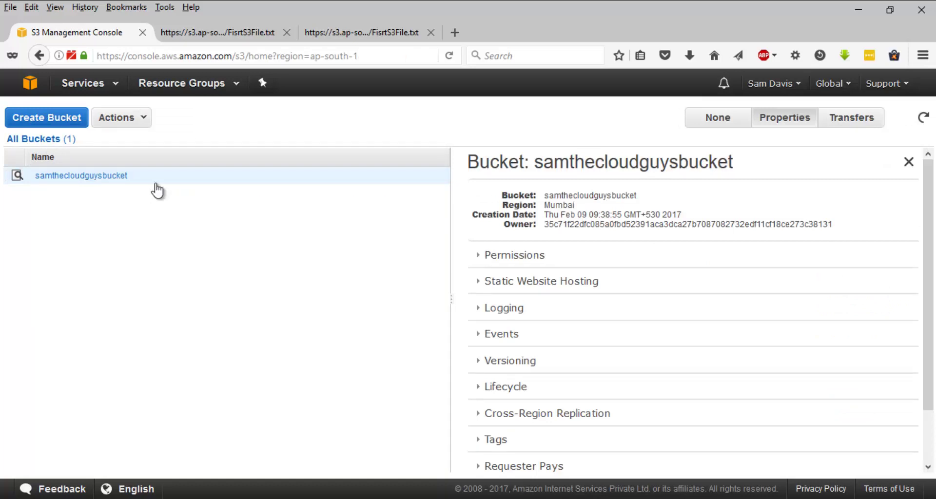
click(113, 182)
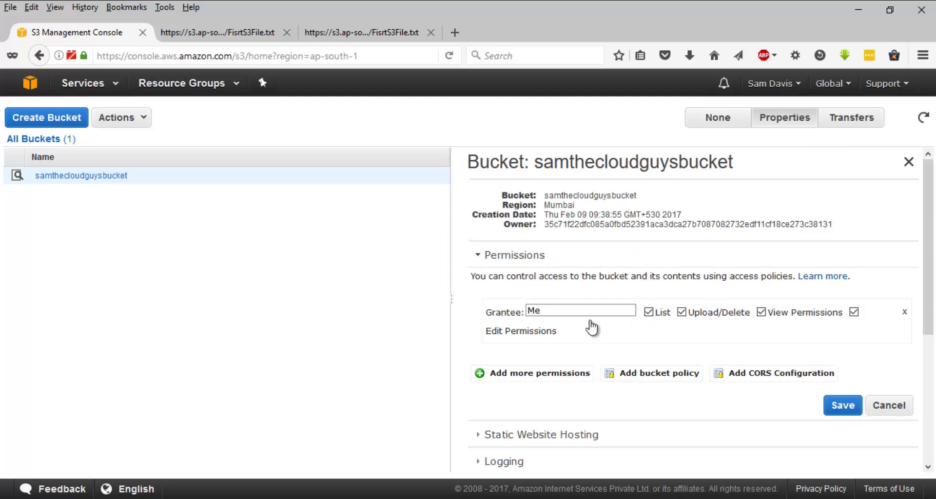
click(543, 374)
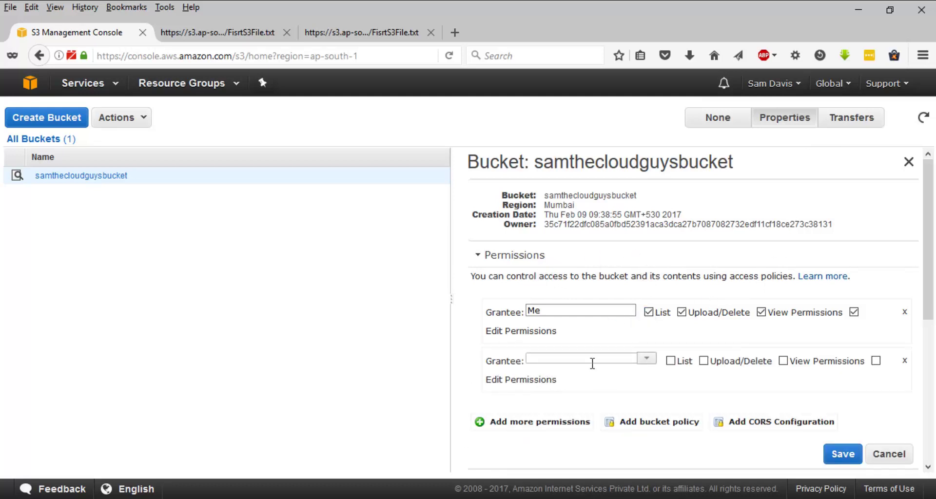
click(646, 359)
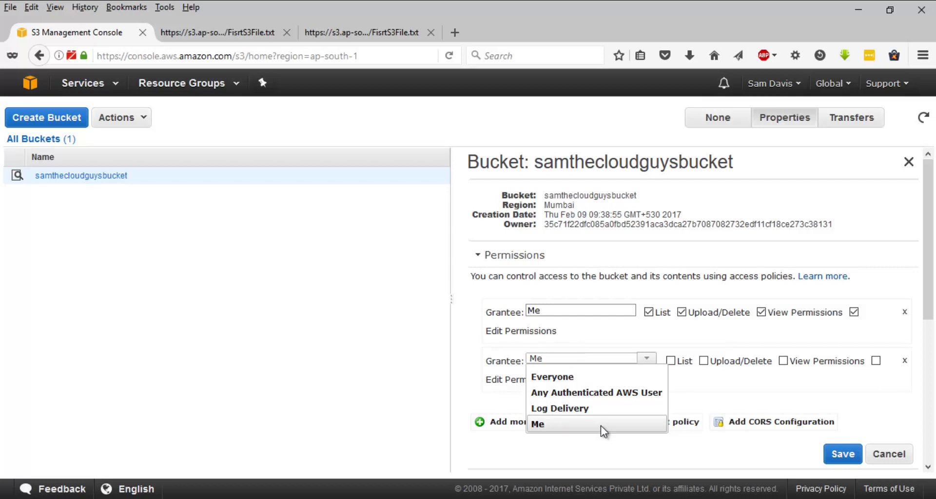
click(732, 400)
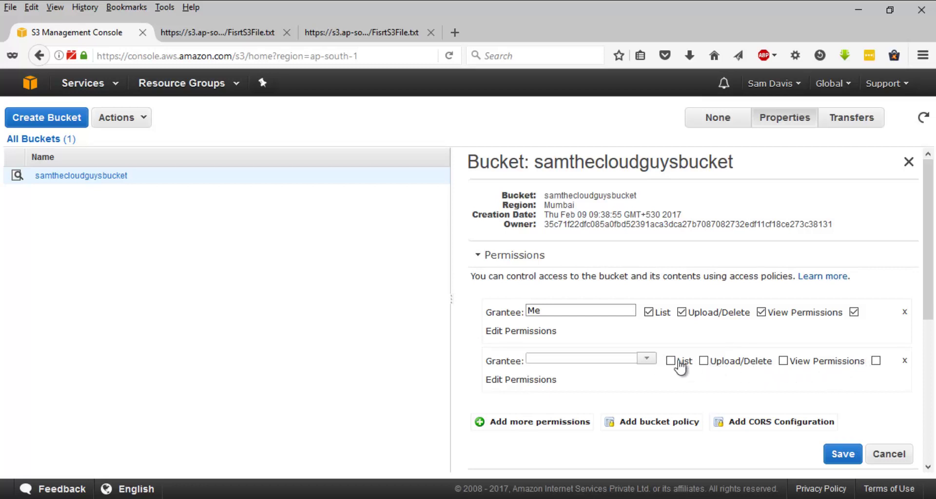
scroll(735, 385, down, 3)
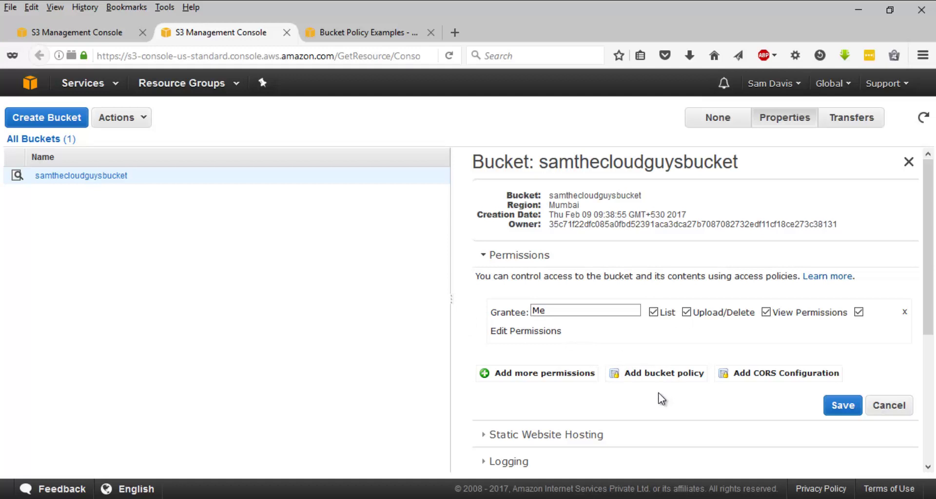
View the Bucket Policy Editor for samthecloudguysbucket and close it without adding a policy.
click(651, 374)
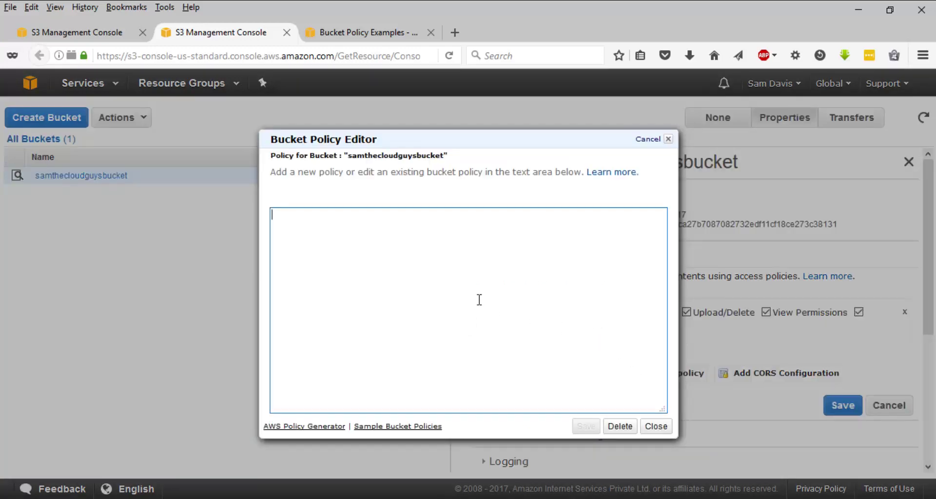
click(415, 281)
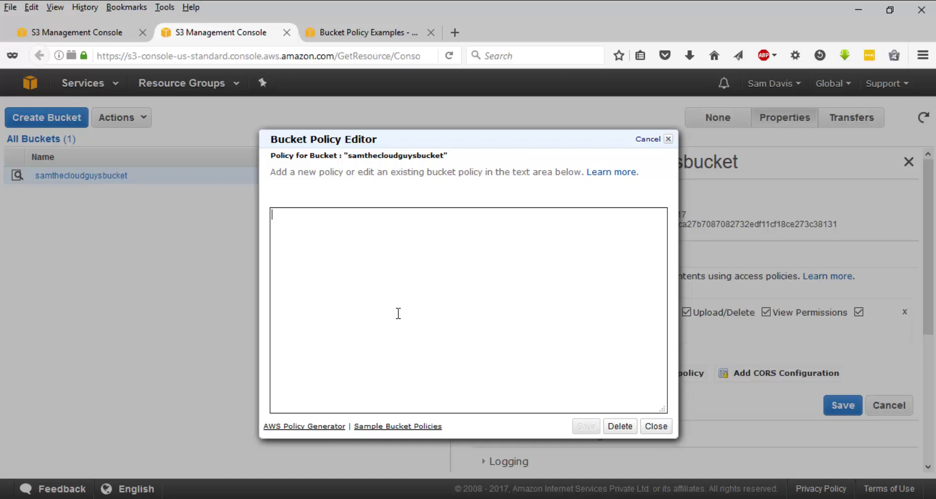
click(648, 429)
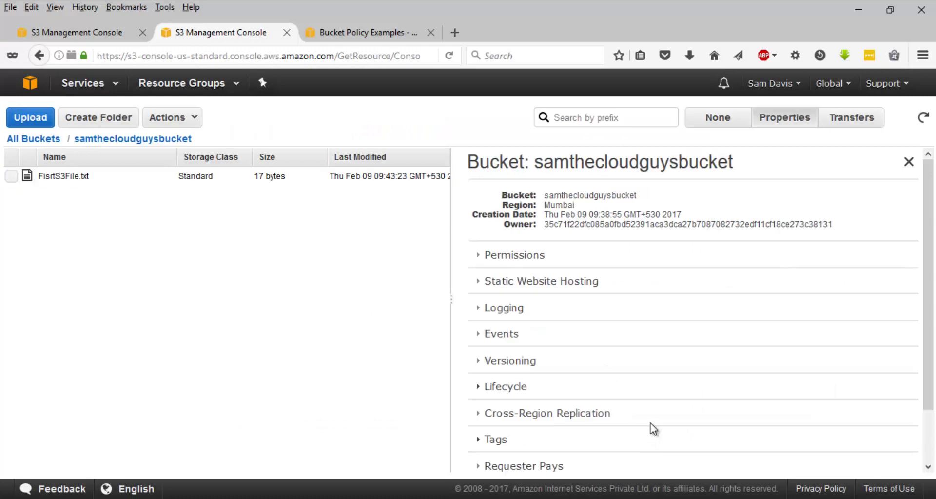
Examine the Logging and Events settings of samthecloudguysbucket, leaving the event notification form without saving.
click(510, 315)
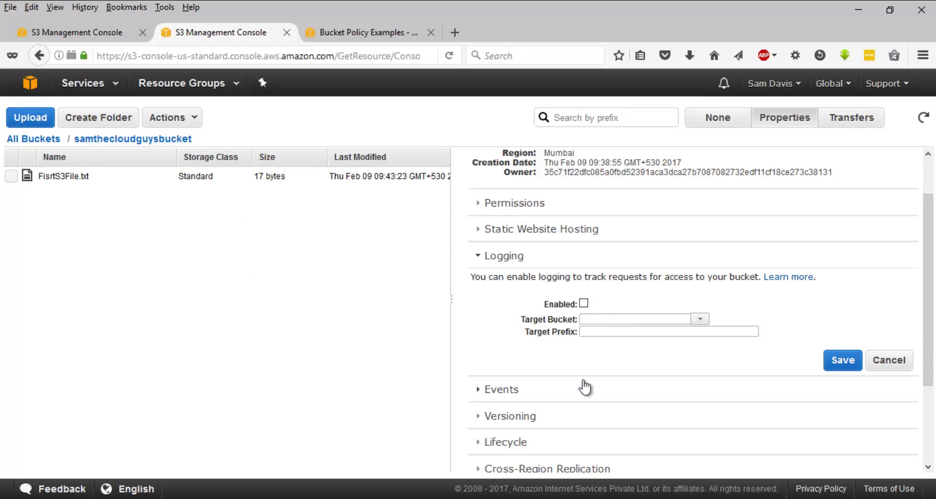
scroll(490, 308, down, 3)
click(488, 283)
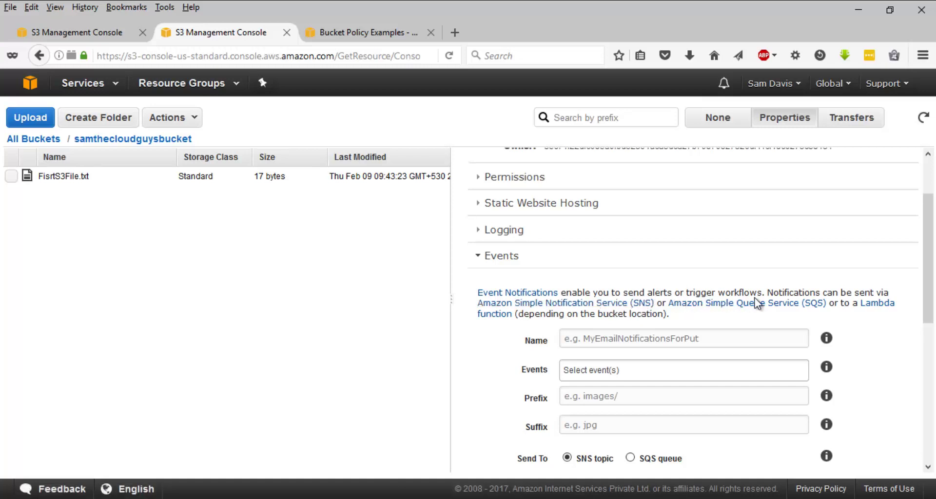
scroll(756, 302, down, 2)
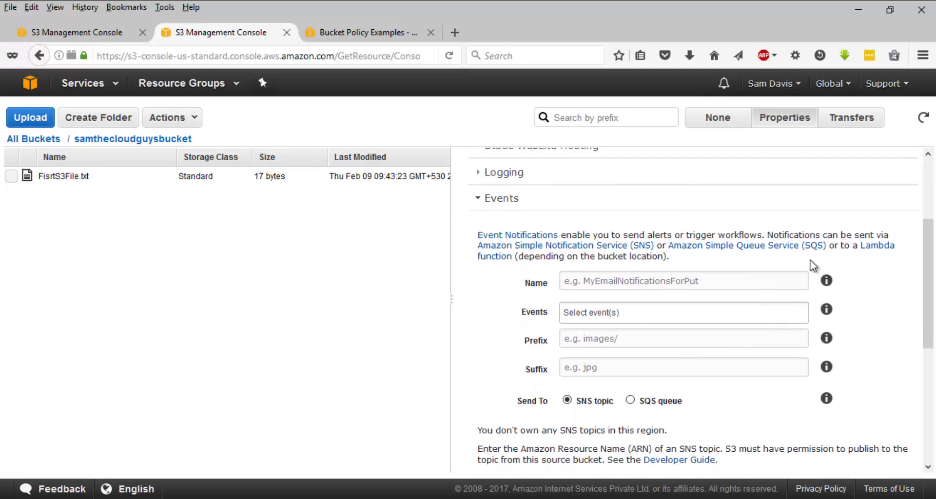
scroll(767, 309, down, 4)
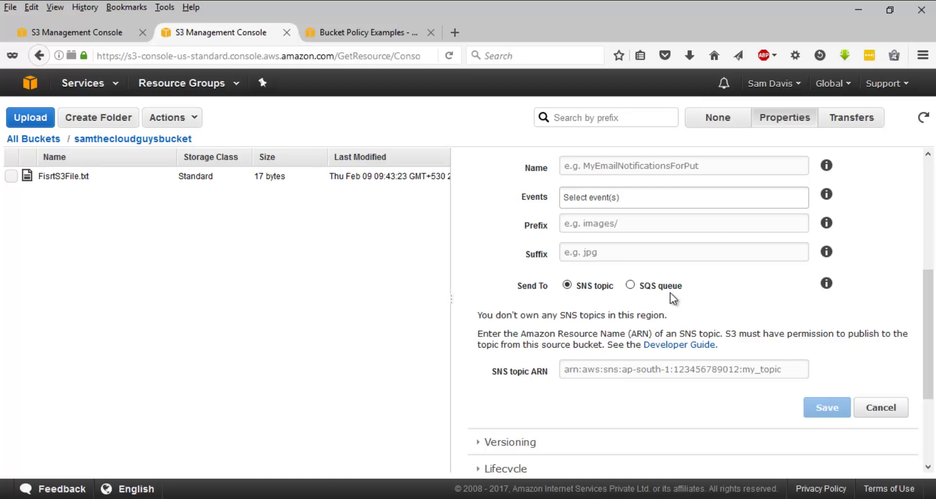
click(878, 409)
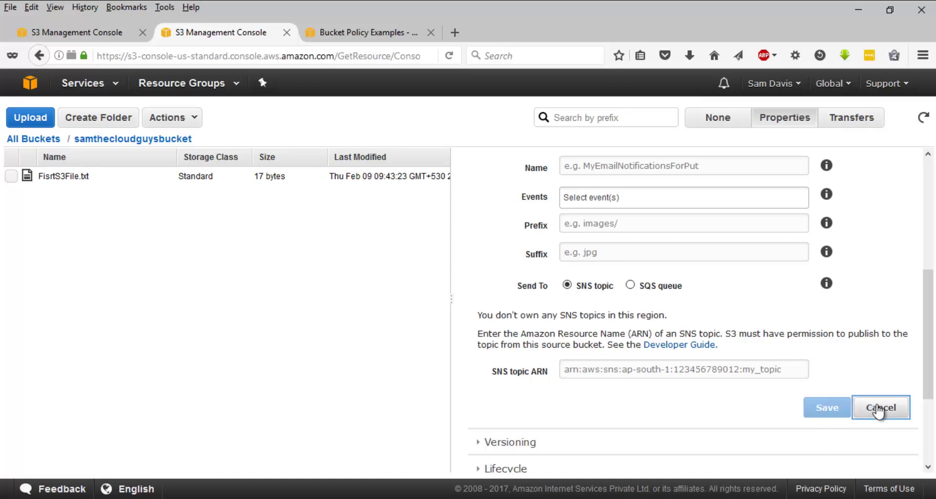
Read the Versioning settings of samthecloudguysbucket, including the note on disabling it, and show the Lifecycle section.
scroll(518, 232, down, 5)
click(519, 299)
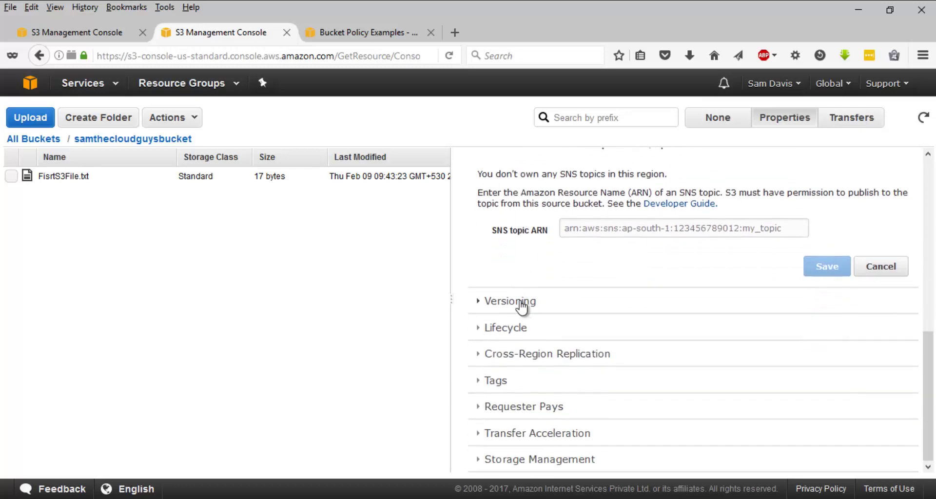
scroll(519, 301, down, 3)
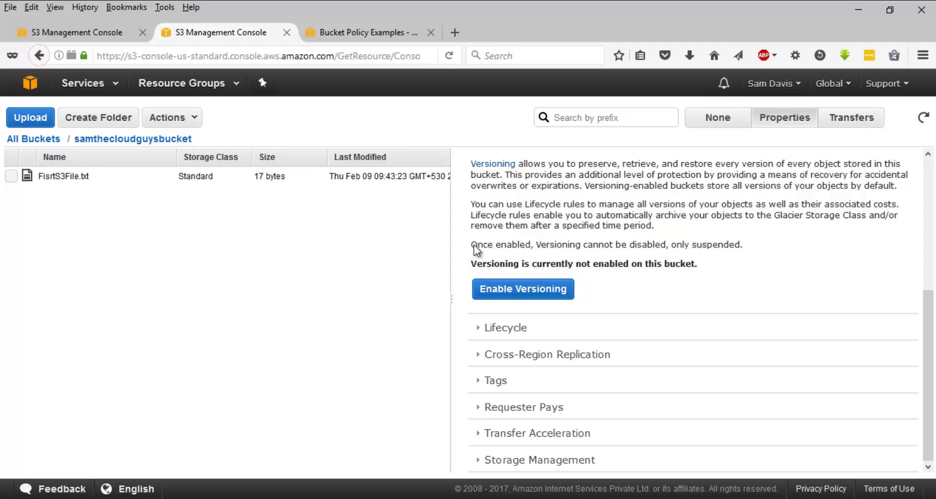
drag(471, 244, 745, 251)
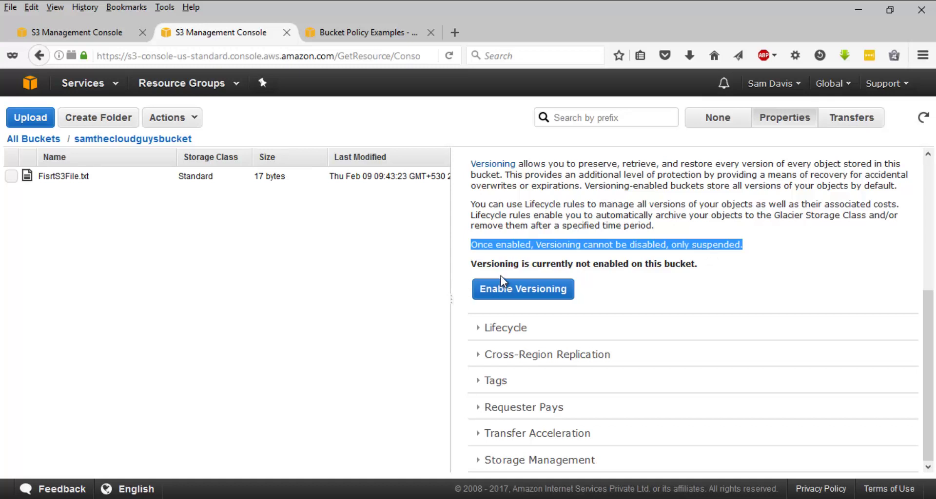
click(507, 328)
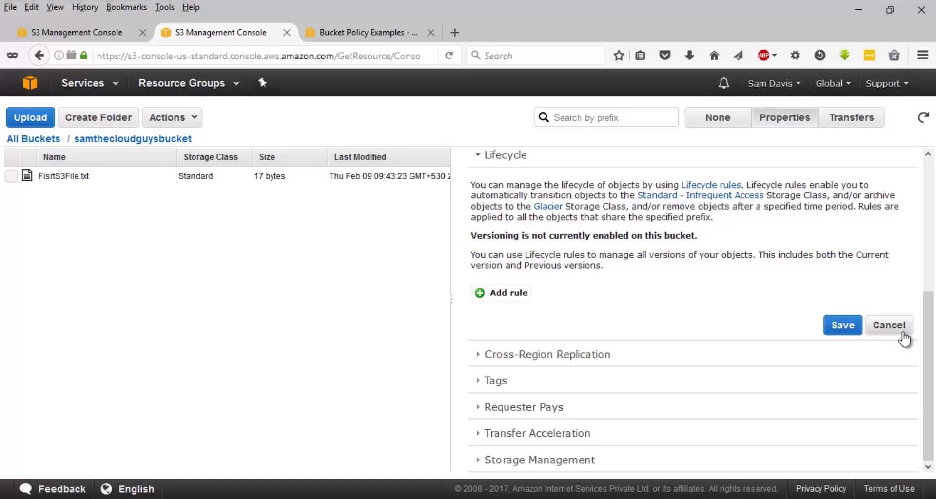
Examine the Cross-Region Replication settings of samthecloudguysbucket and show its Storage Management section.
click(553, 356)
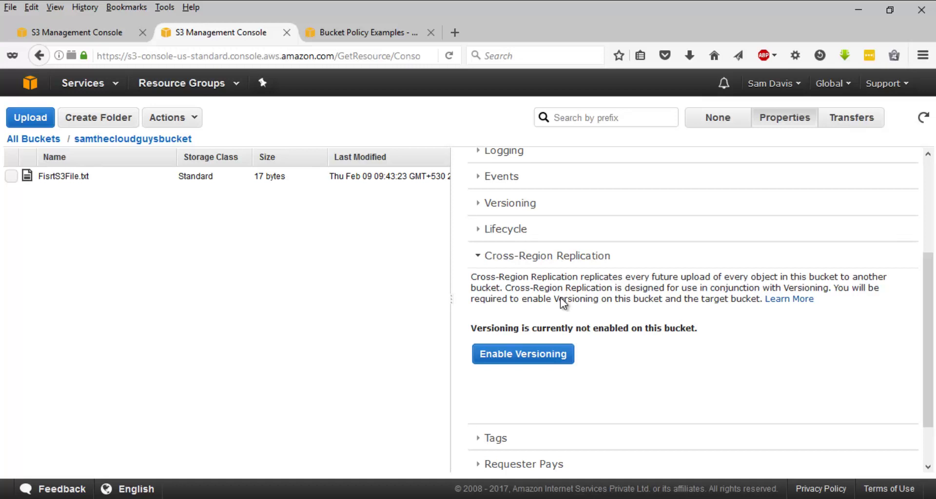
scroll(561, 299, down, 2)
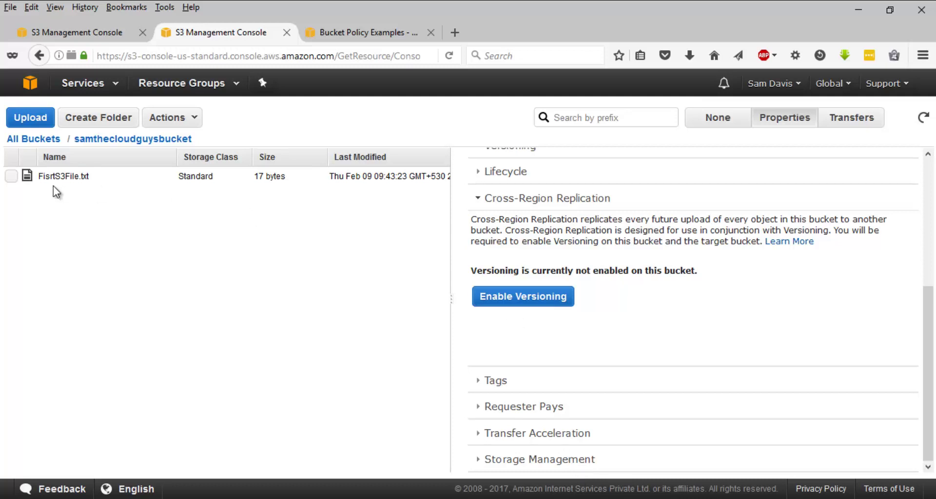
scroll(612, 378, up, 6)
scroll(610, 380, down, 6)
click(555, 468)
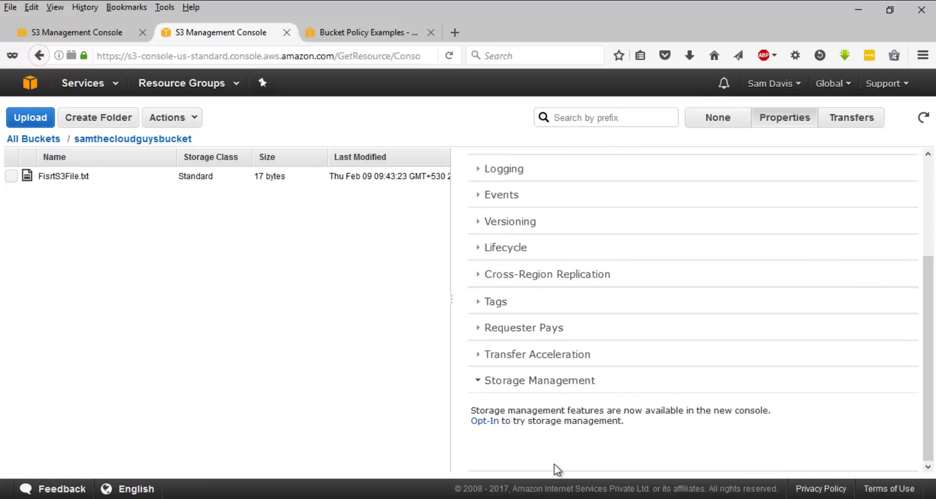
Opt in to the new S3 console and view the summary of samthecloudguysbucket's properties, lifecycle and permissions.
click(493, 427)
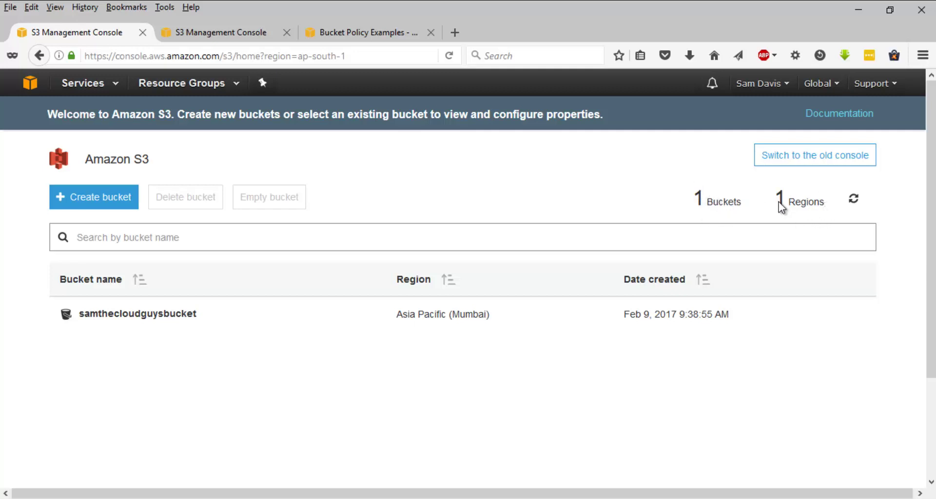
click(527, 330)
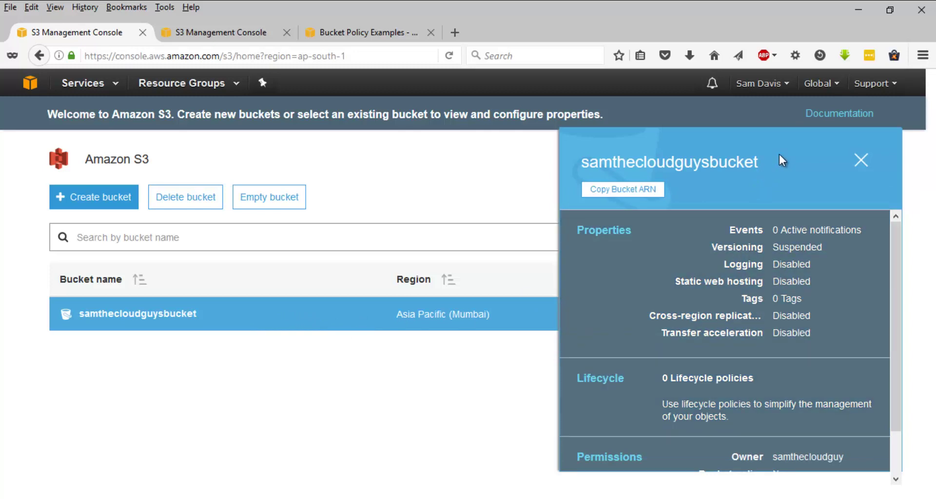
click(734, 180)
scroll(608, 261, down, 2)
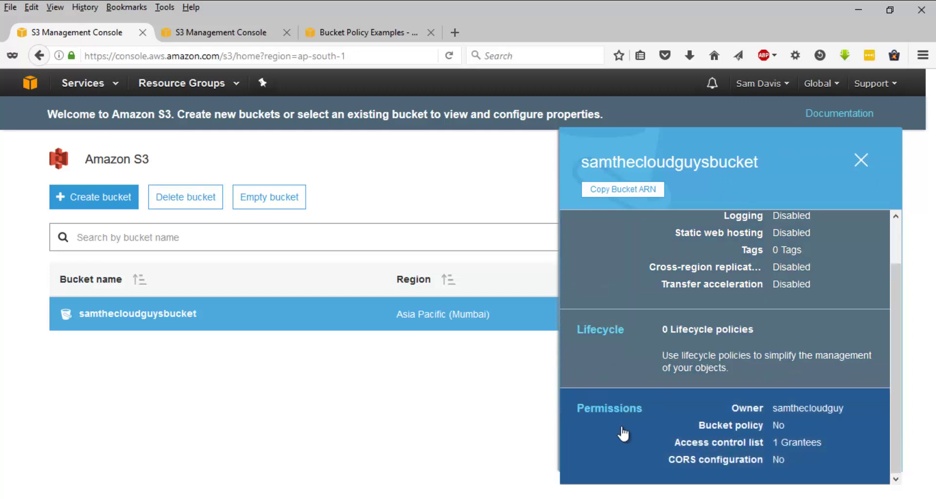
click(862, 161)
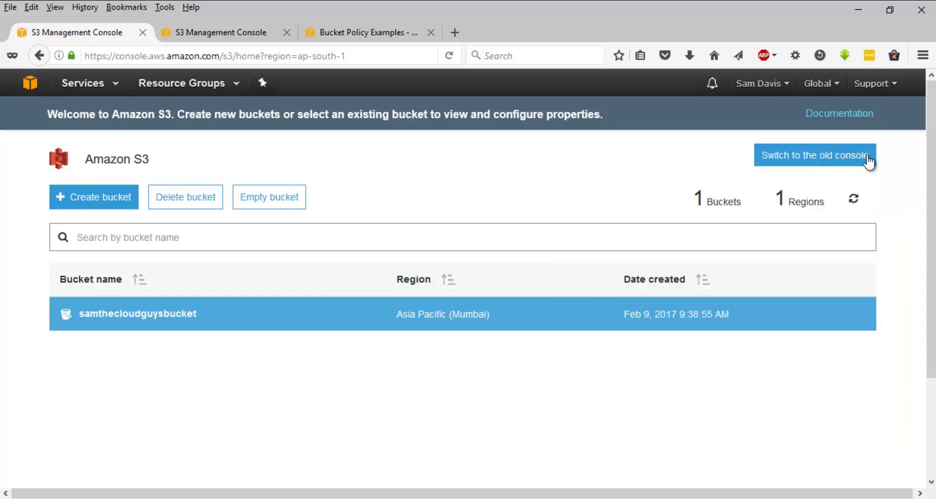
Start a new bucket named samthecloudguyneconsoles3 in Asia Pacific (Mumbai), viewing the existing buckets but copying no settings.
click(103, 202)
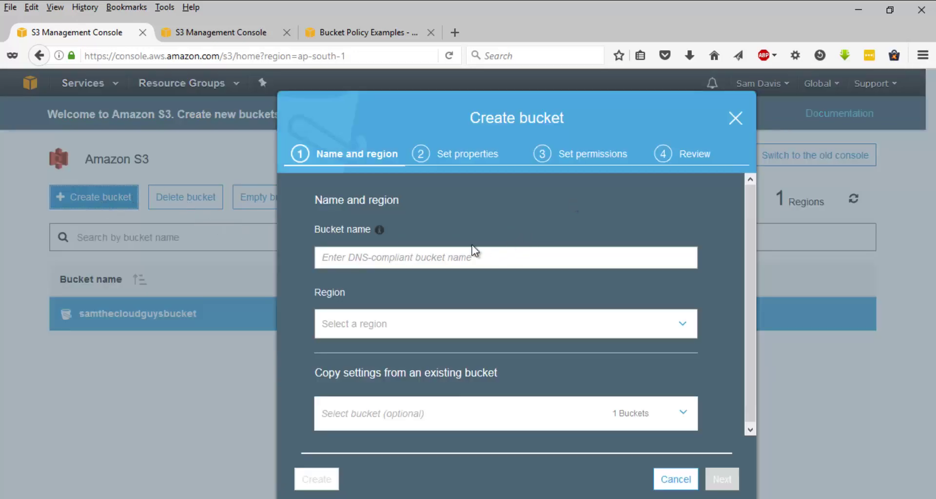
click(463, 256)
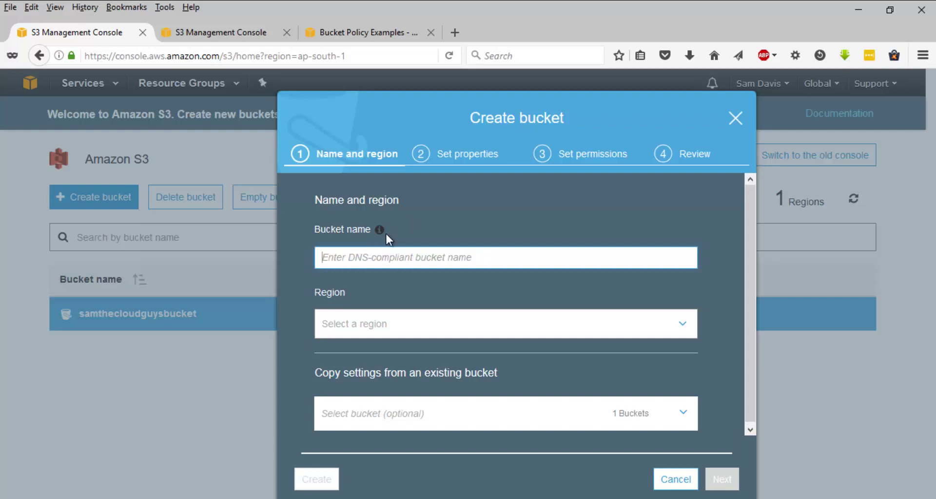
mouse_move(378, 231)
text(sam)
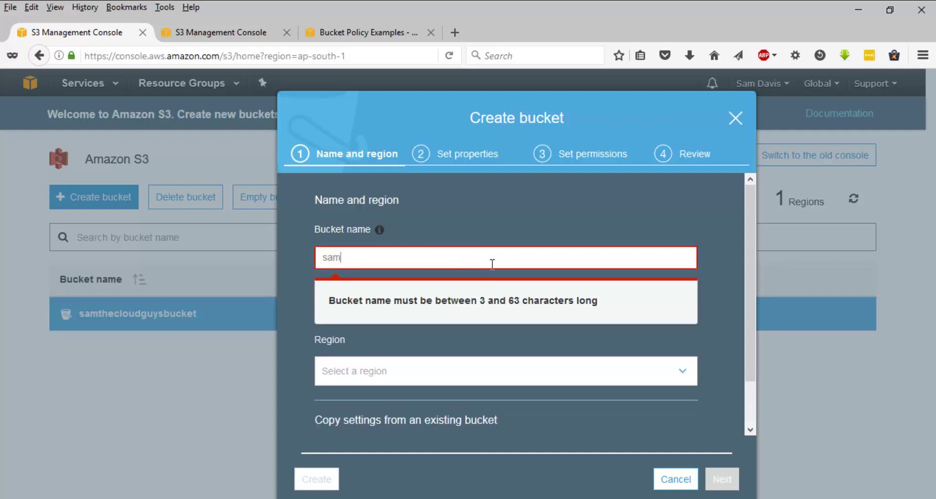
text(thecloudguyne)
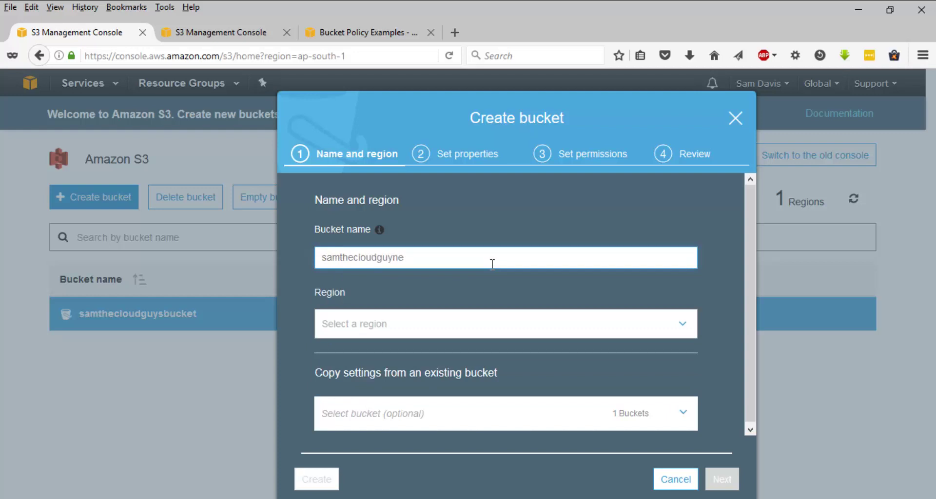
text(consoles3)
click(366, 325)
scroll(410, 381, down, 3)
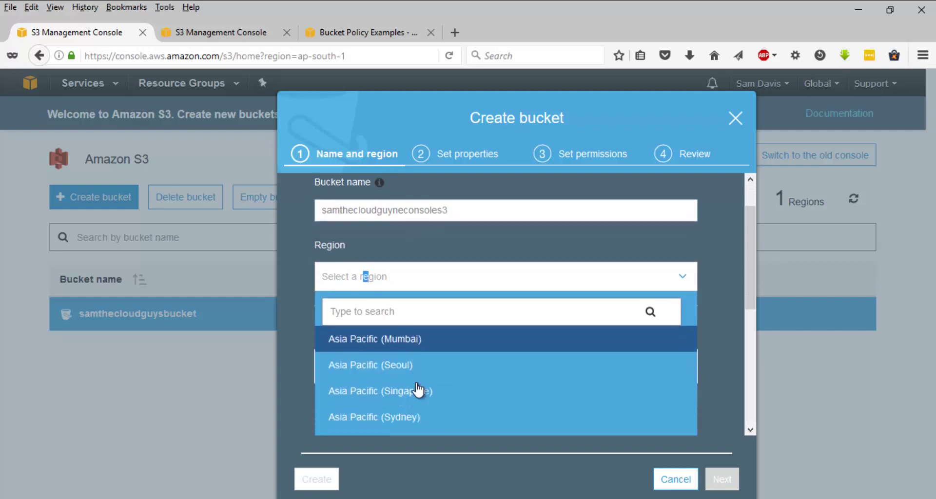
click(416, 254)
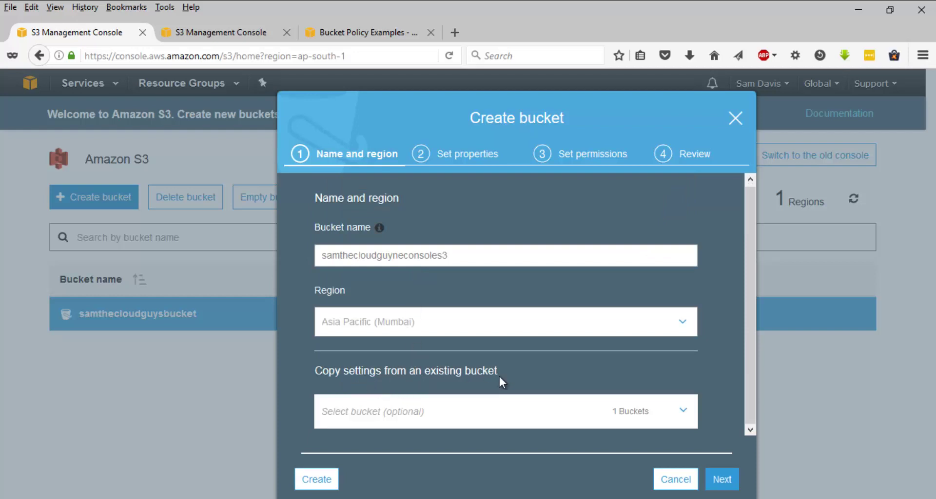
click(684, 416)
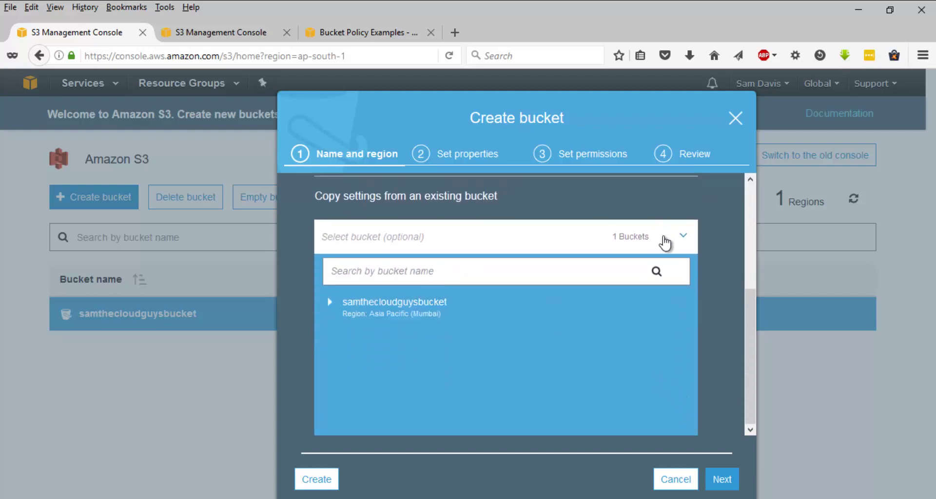
click(678, 238)
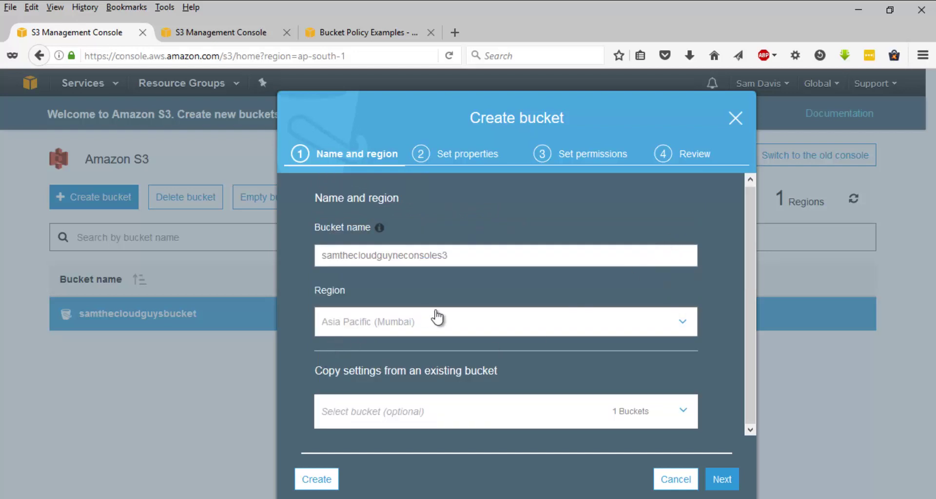
Proceed to the new bucket's properties and enable versioning.
click(722, 480)
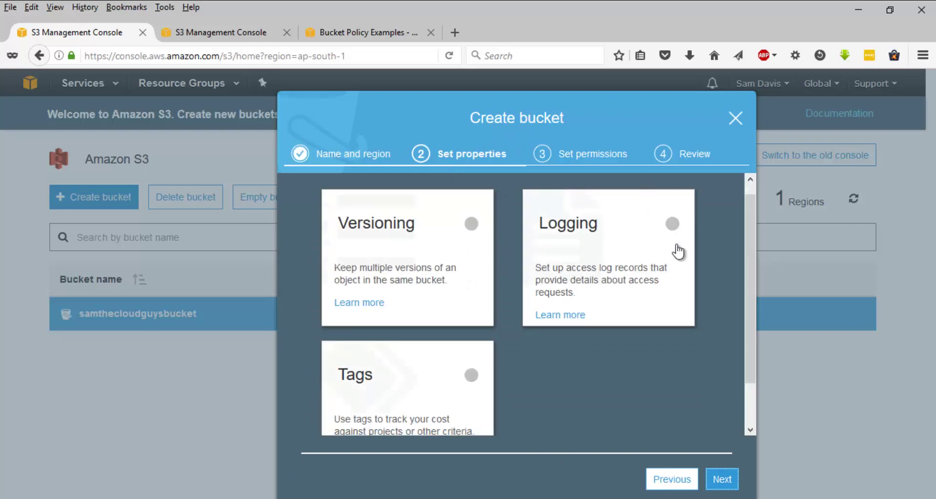
click(469, 227)
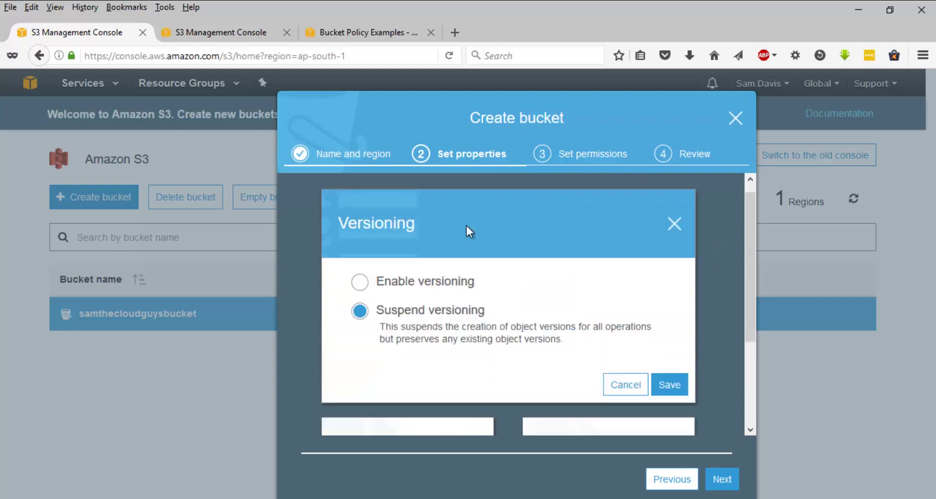
click(424, 289)
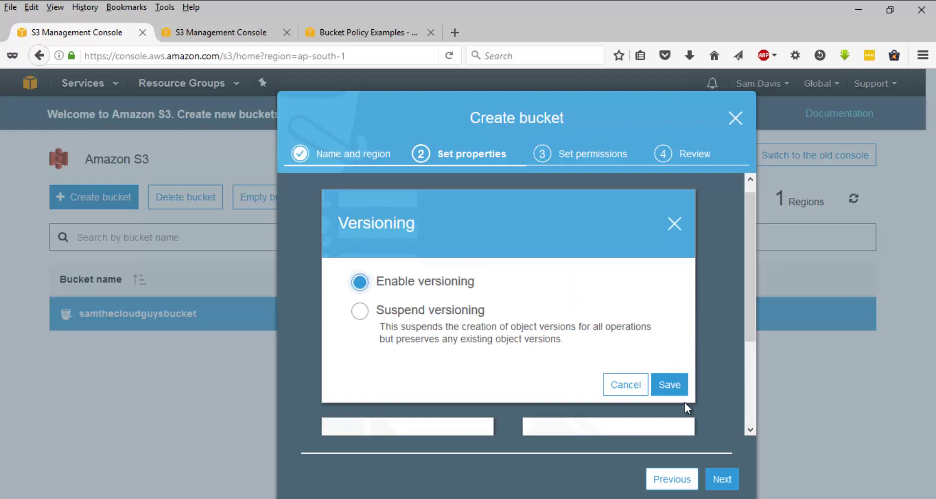
click(672, 384)
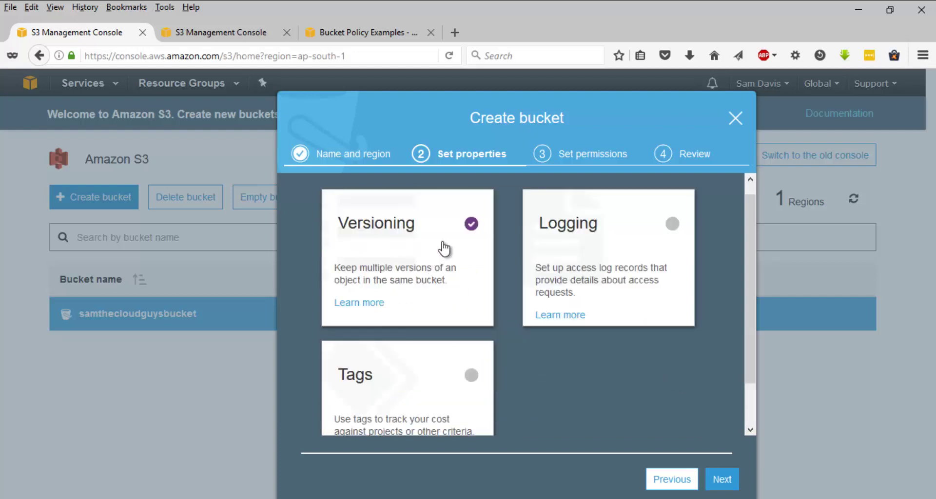
Look over the Versioning, Logging and Tags options in the new bucket's properties.
scroll(444, 249, down, 2)
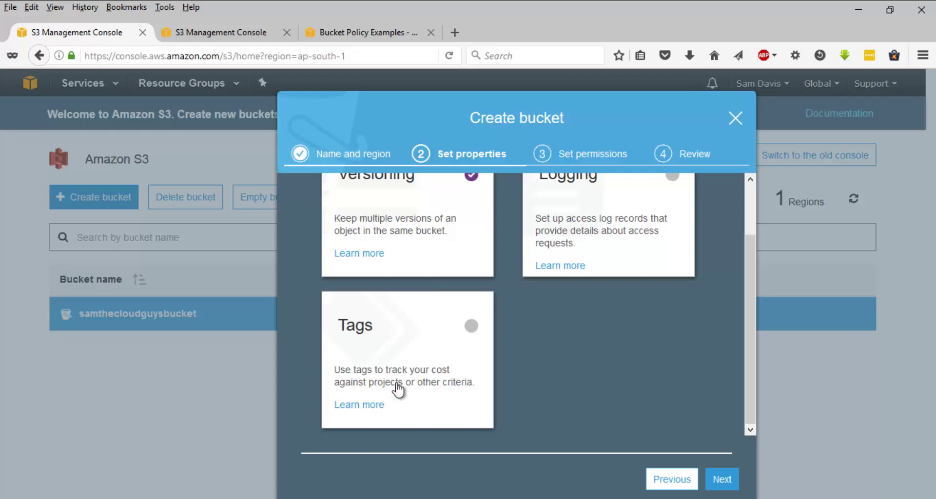
scroll(489, 355, up, 3)
scroll(439, 404, down, 2)
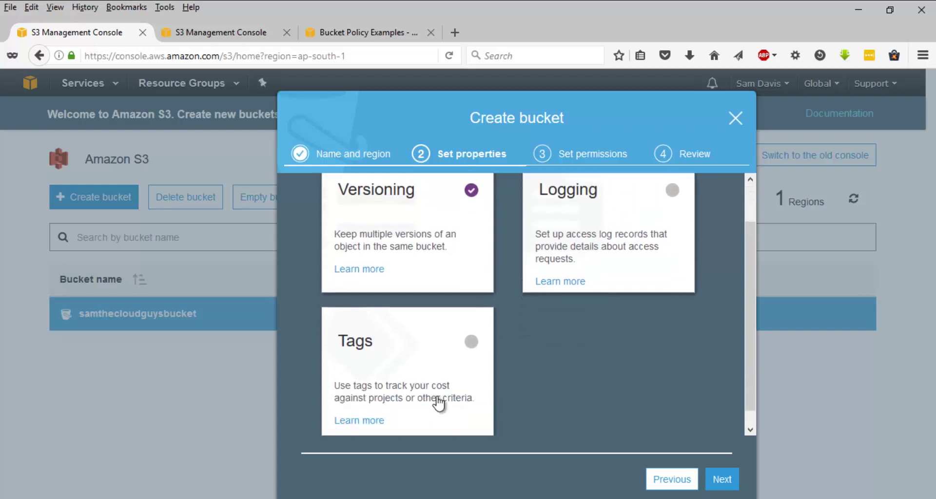
scroll(438, 403, down, 1)
scroll(438, 403, up, 3)
scroll(437, 403, down, 2)
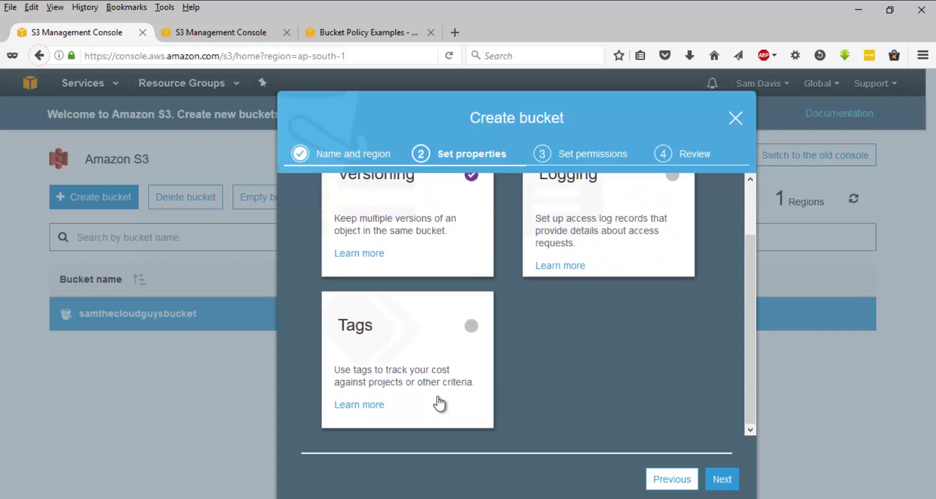
scroll(472, 382, up, 3)
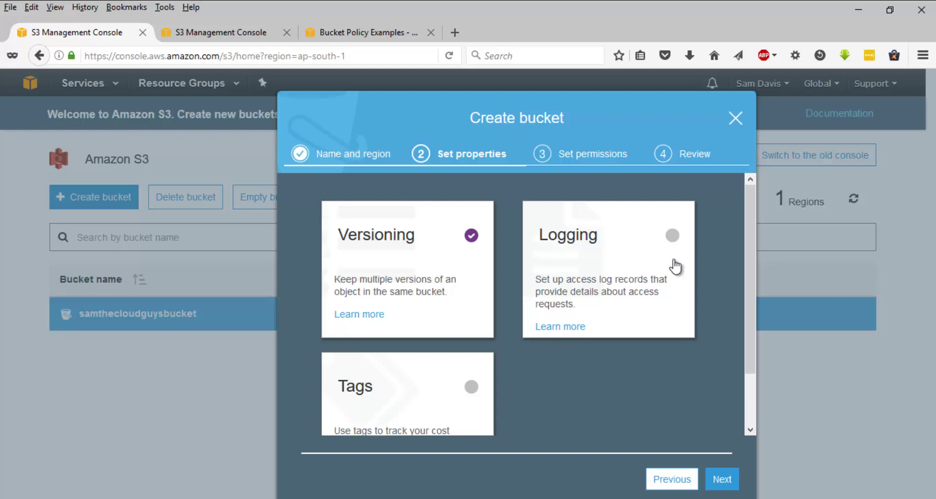
scroll(690, 324, down, 2)
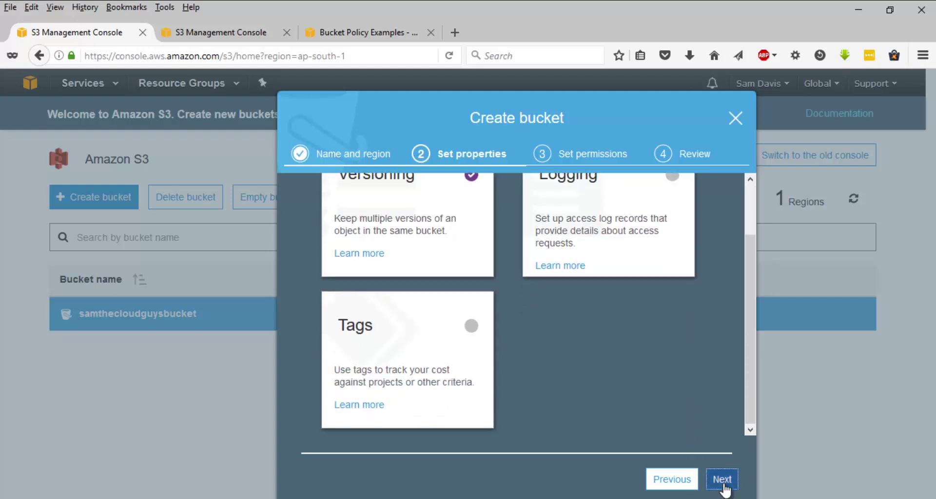
Grant Everyone read access to objects and object permissions, and any authenticated AWS user read access to objects.
click(722, 481)
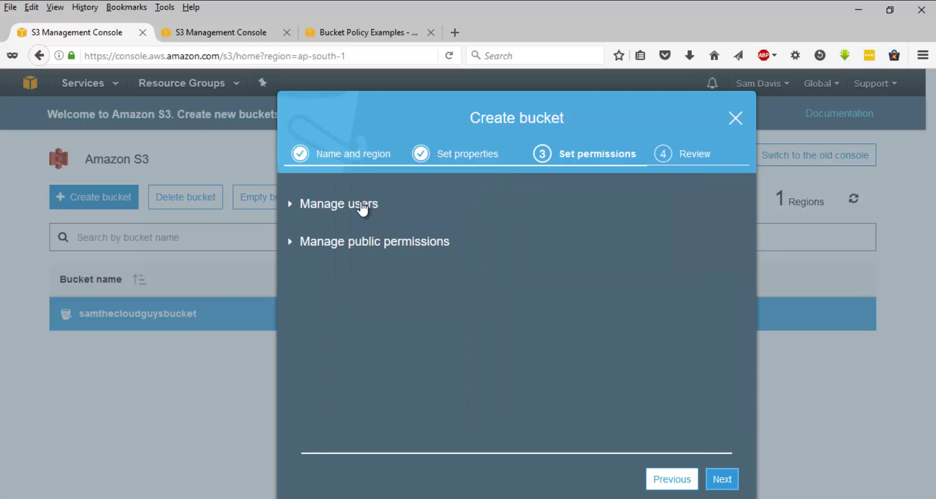
click(361, 206)
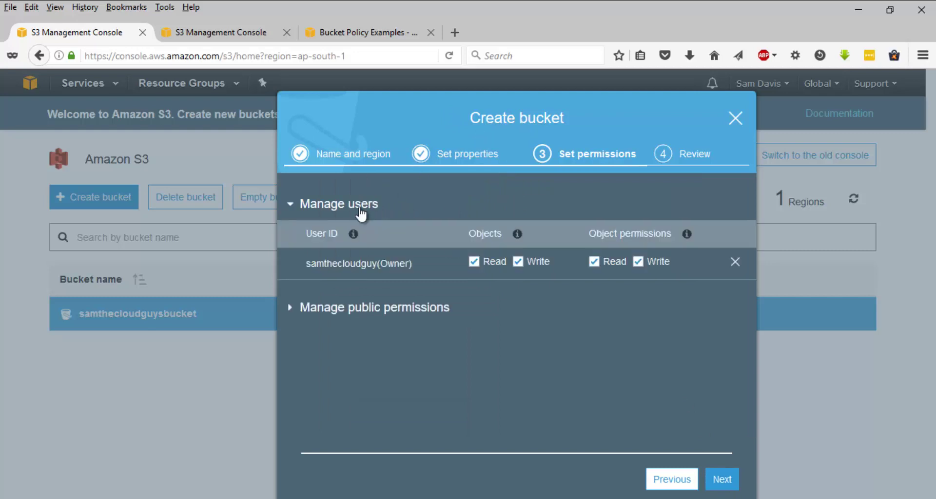
click(393, 315)
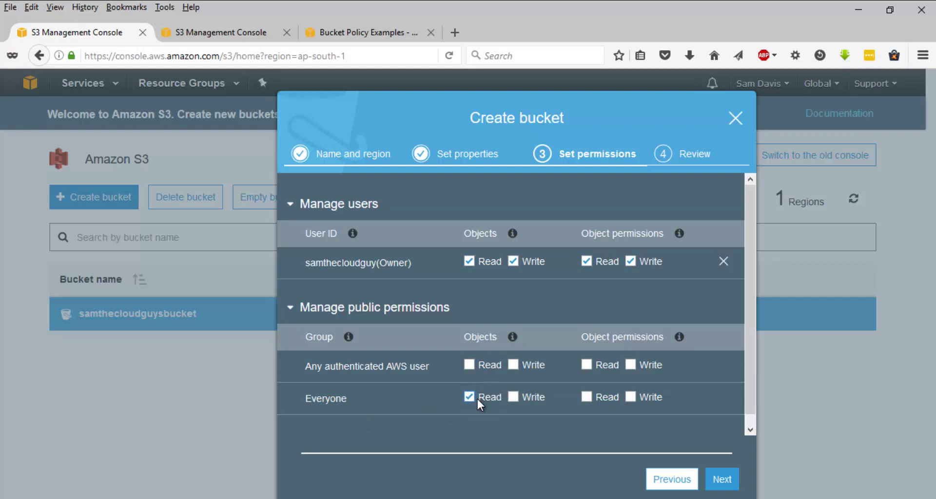
click(587, 399)
mouse_move(512, 238)
mouse_move(681, 234)
click(469, 364)
click(722, 479)
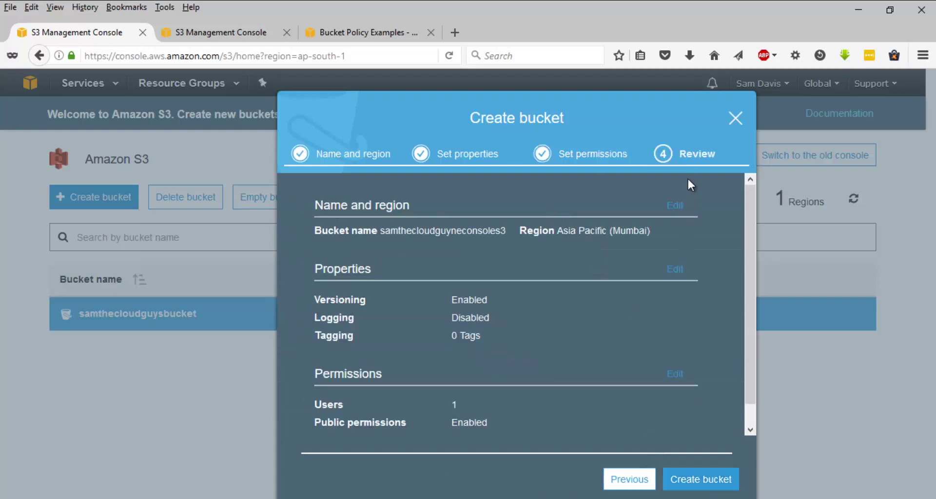
Review the name, region, properties and permissions of samthecloudguyneconsoles3 and create the bucket.
drag(750, 212, 753, 248)
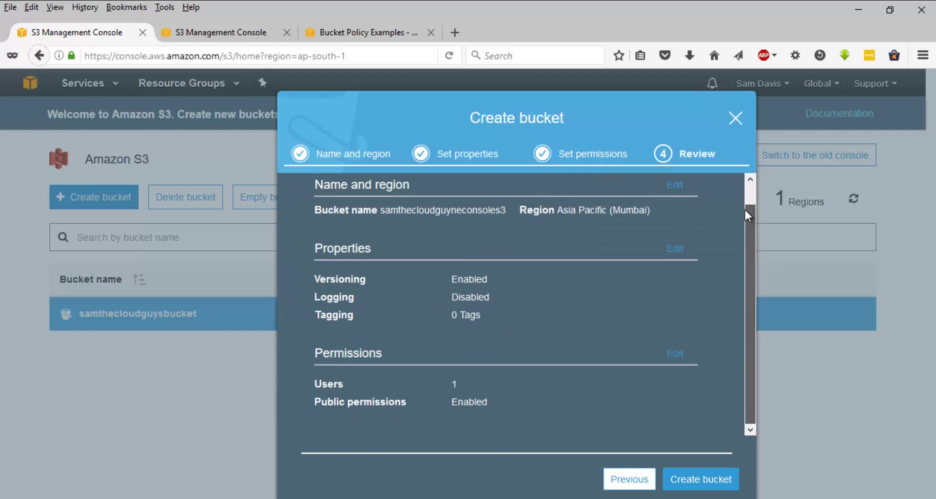
drag(746, 215, 744, 194)
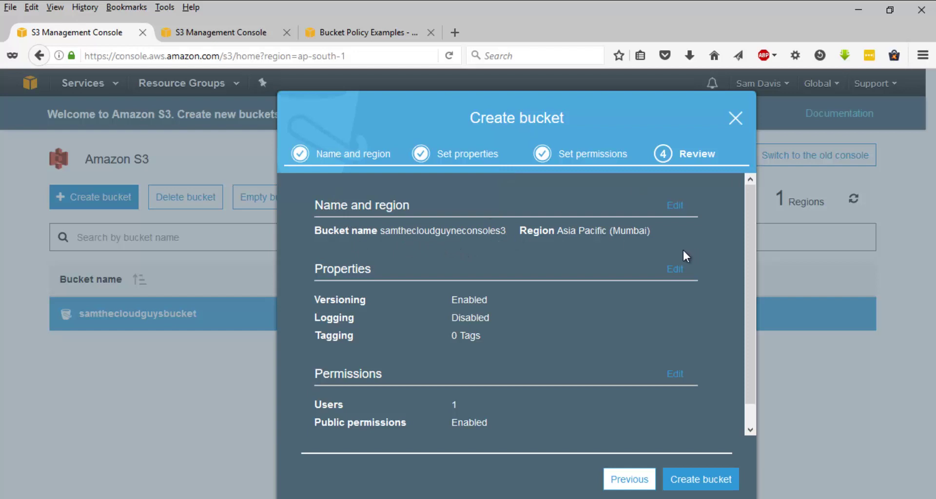
scroll(478, 282, down, 1)
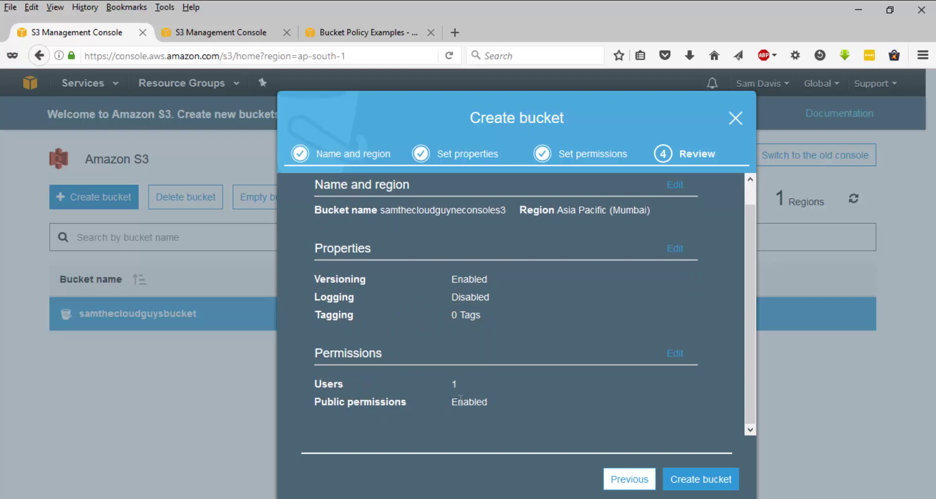
click(711, 480)
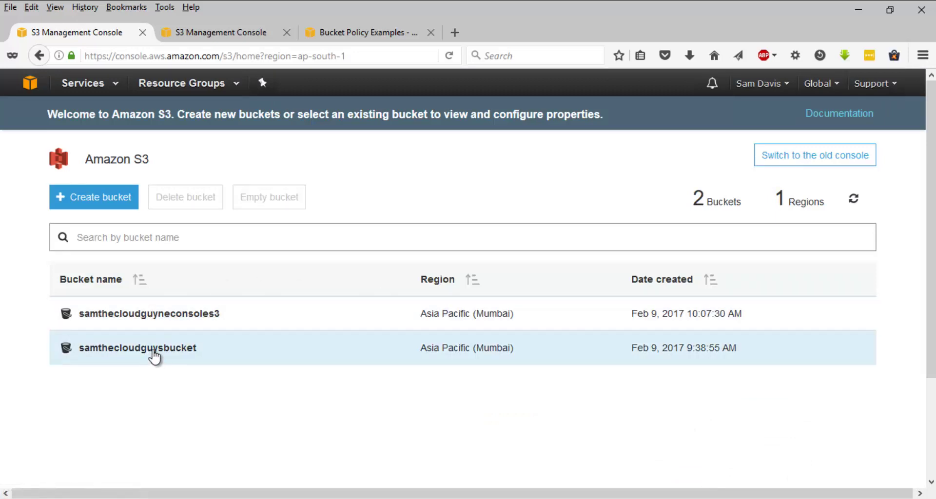
Open the samthecloudguyneconsoles3 bucket and look through the additional actions offered for its objects.
click(139, 316)
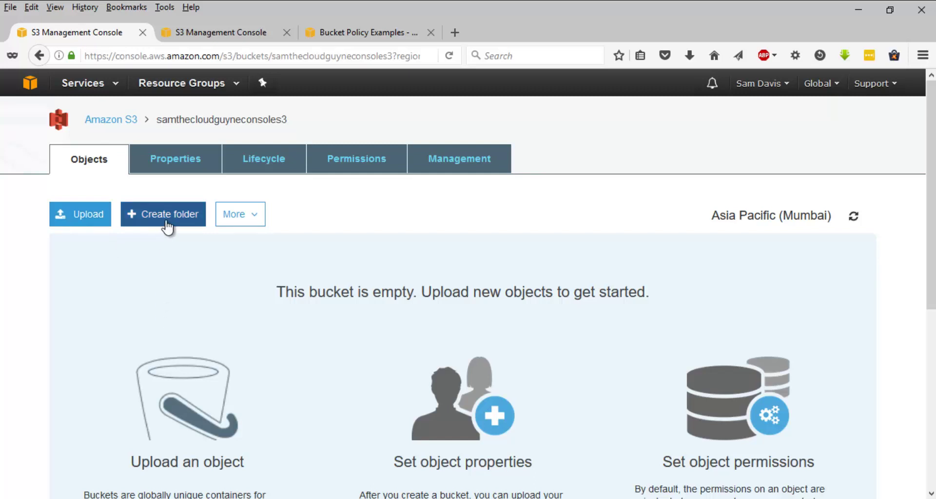
click(235, 218)
scroll(249, 253, down, 3)
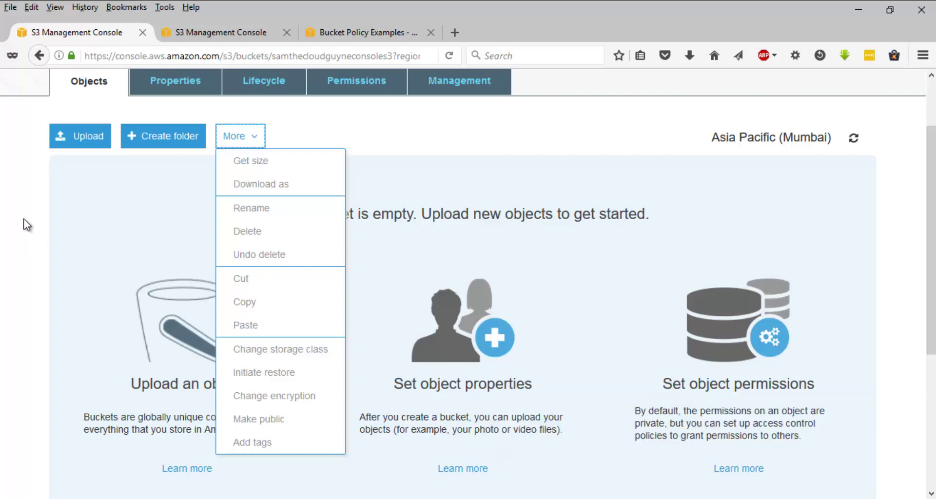
Start an upload to the samthecloudguyneconsoles3 bucket and add s3NewConsole1.txt from the Desktop's S3 folder.
click(85, 137)
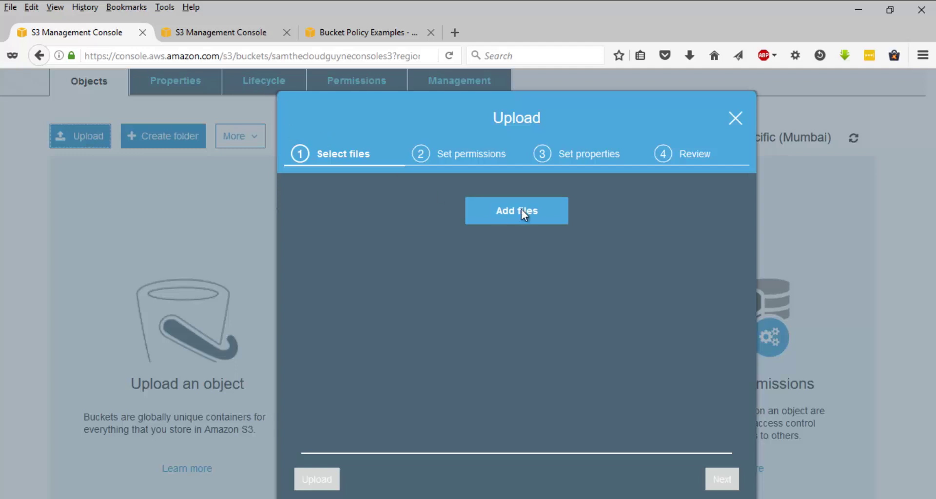
click(528, 210)
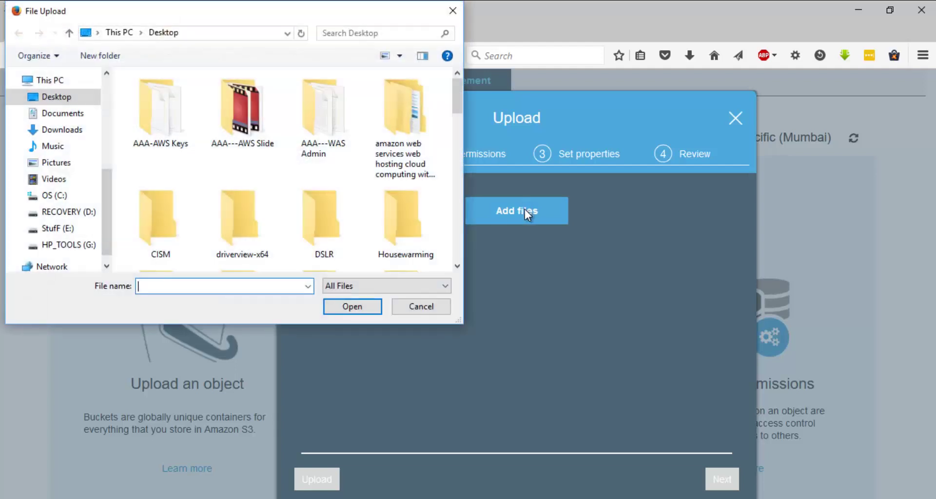
scroll(166, 134, down, 5)
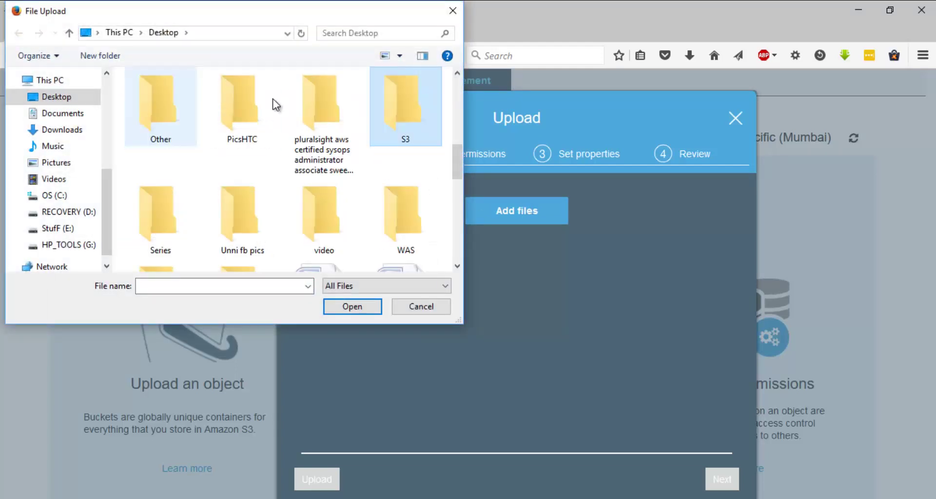
double_click(388, 100)
double_click(198, 117)
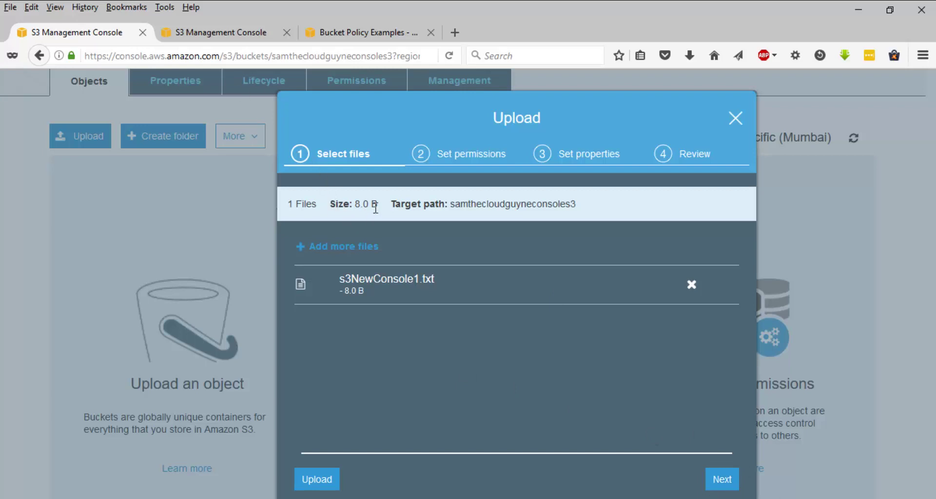
drag(378, 204, 365, 204)
click(729, 481)
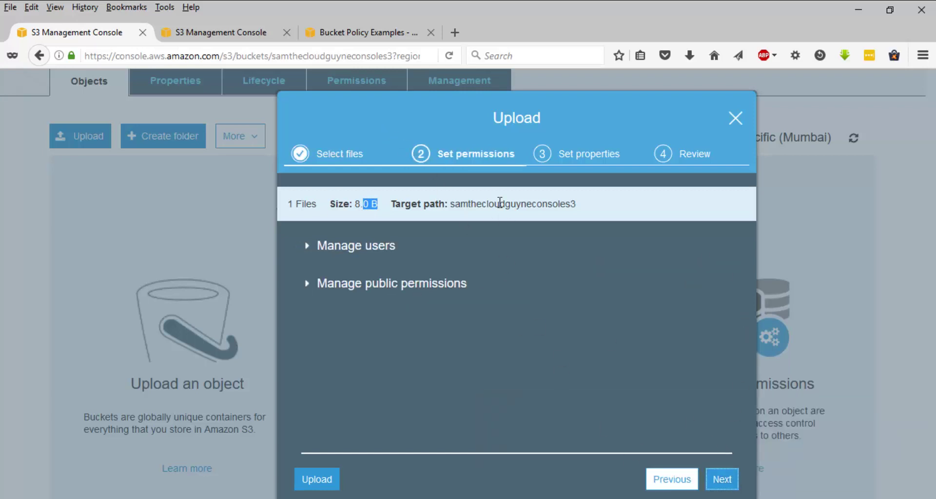
Grant any authenticated AWS user and Everyone read access to the uploaded file's objects and object permissions.
click(373, 247)
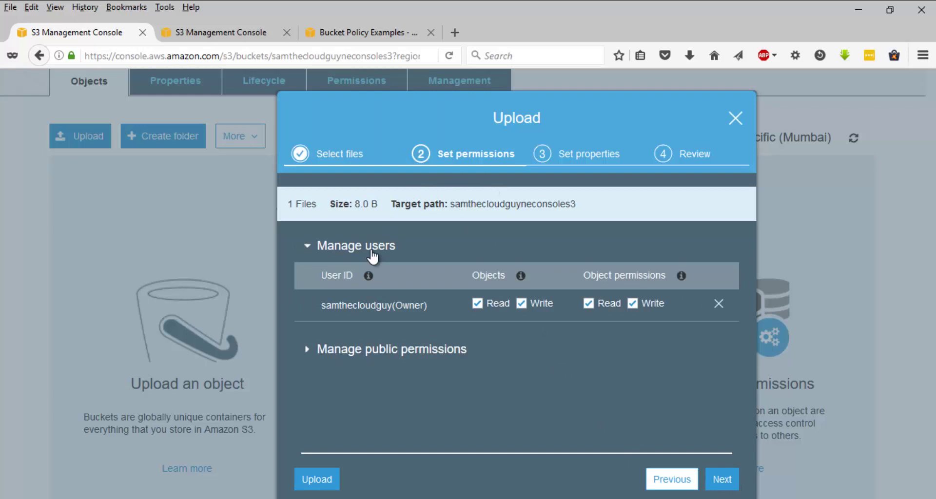
click(444, 350)
scroll(466, 358, down, 1)
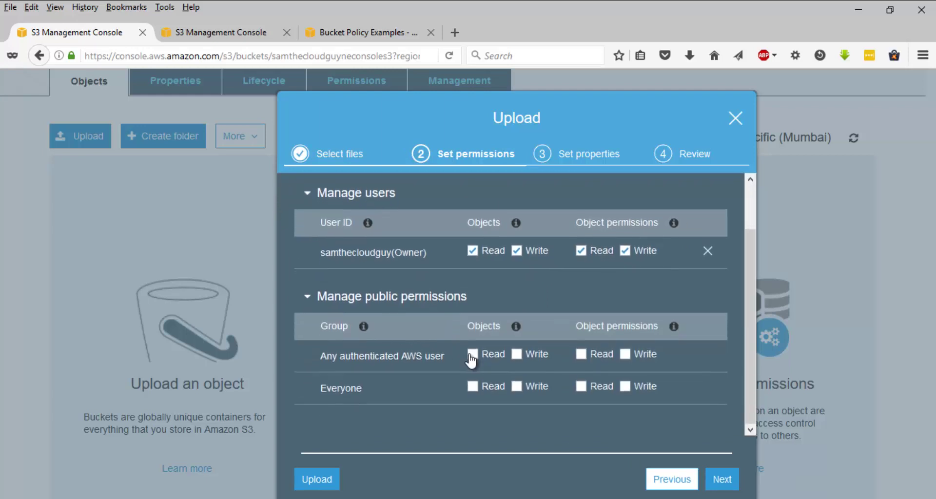
click(470, 355)
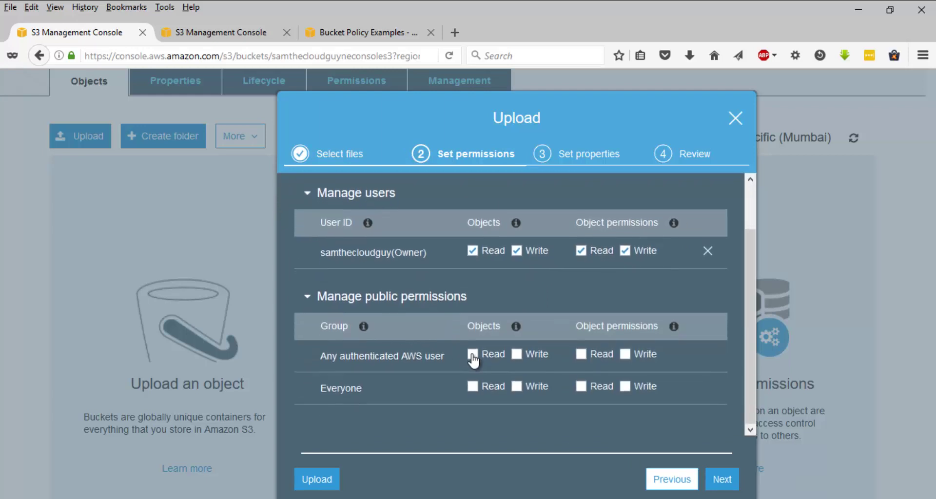
click(471, 386)
click(581, 354)
click(580, 384)
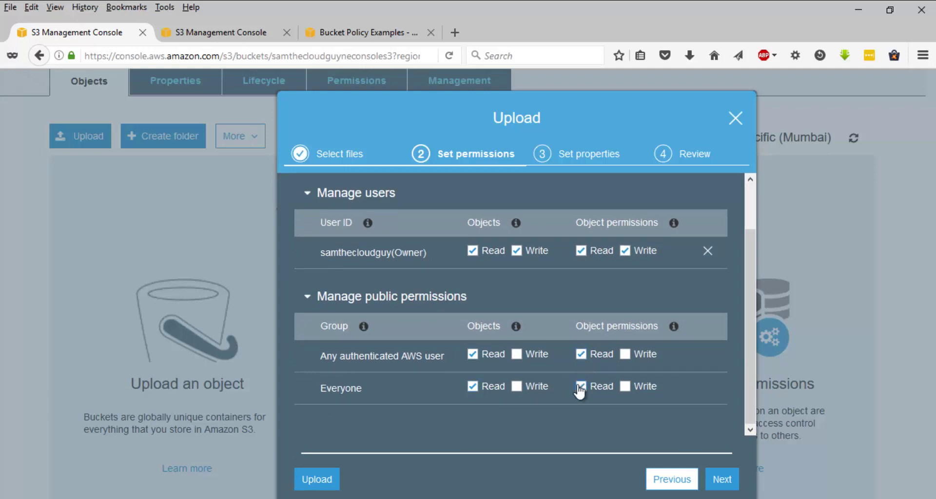
click(723, 479)
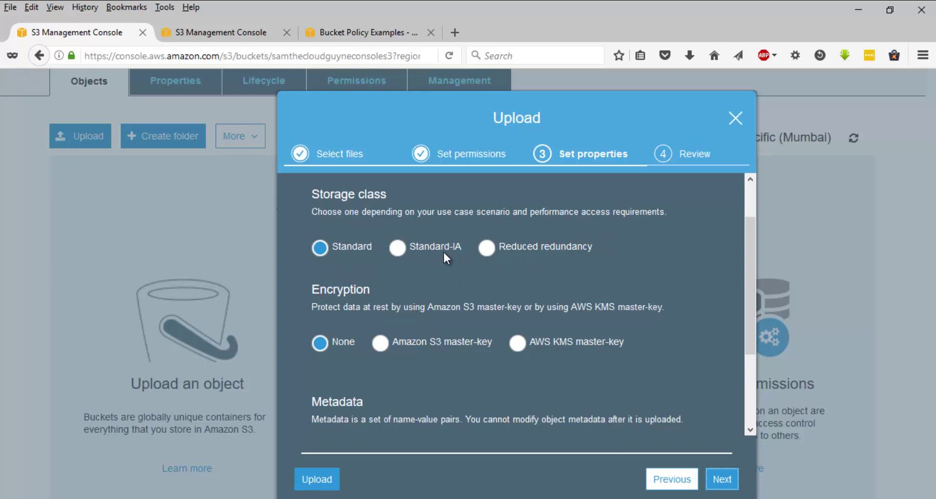
Look over the storage class, encryption and metadata options, keep Standard storage without encryption, and upload s3NewConsole1.txt.
scroll(439, 239, down, 4)
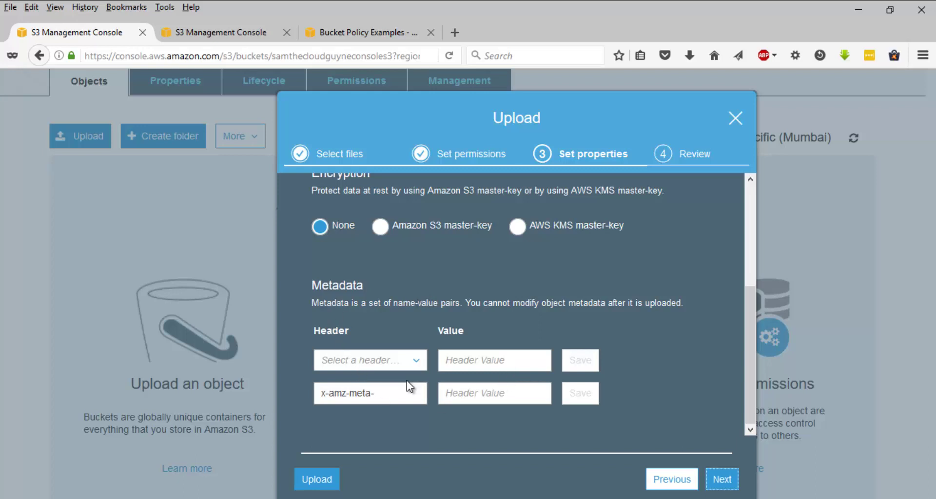
scroll(407, 380, up, 3)
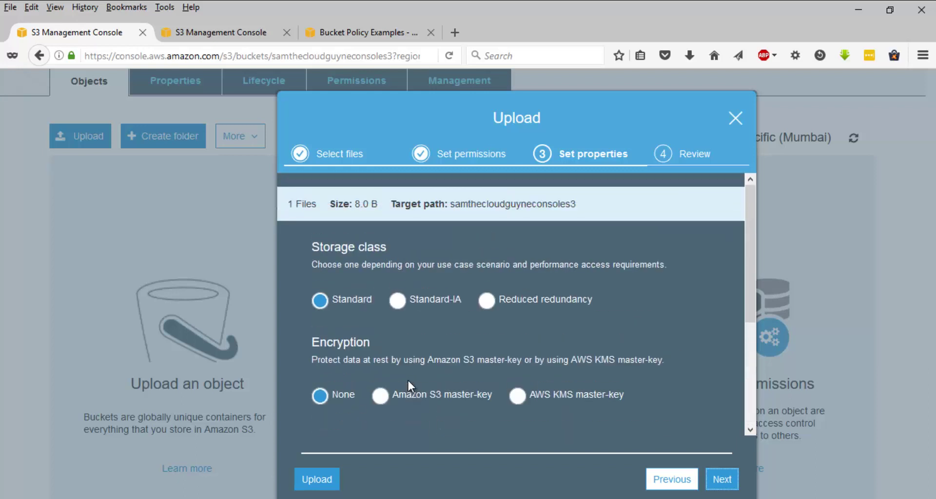
scroll(412, 388, down, 3)
click(722, 479)
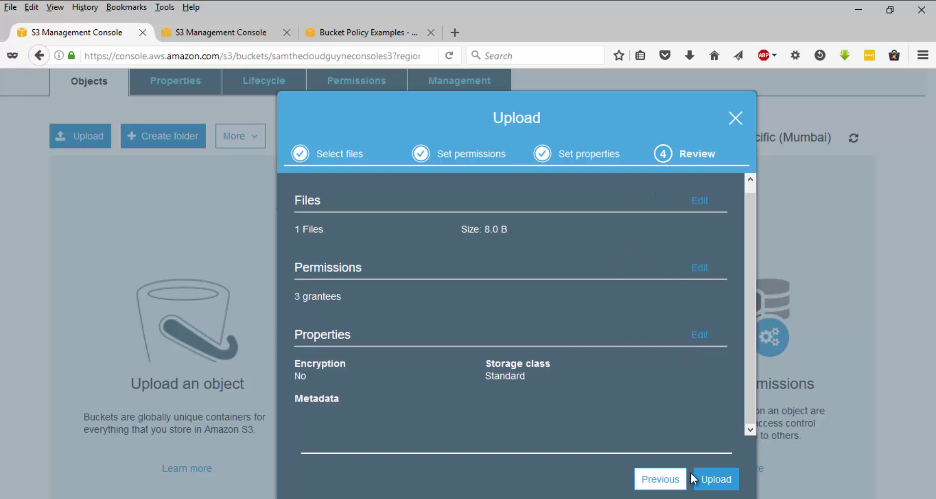
click(712, 478)
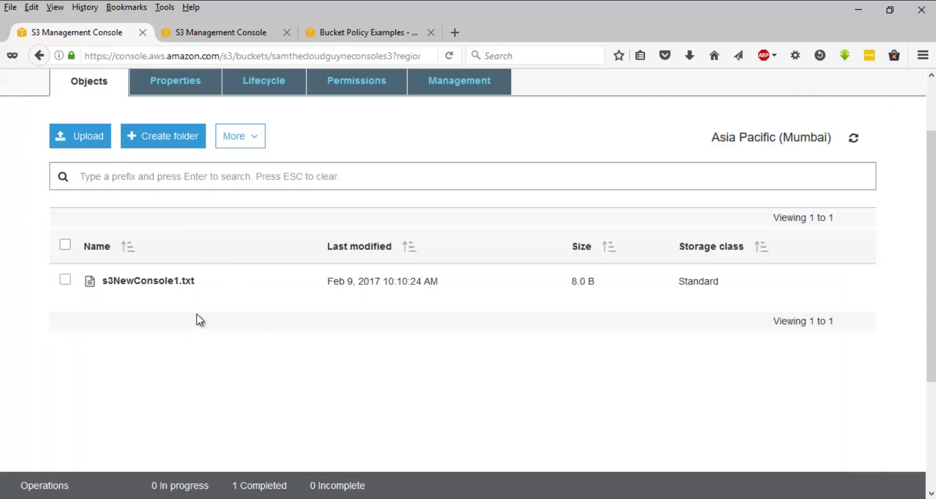
Review the object, properties and permissions details of the uploaded s3NewConsole1.txt.
click(67, 282)
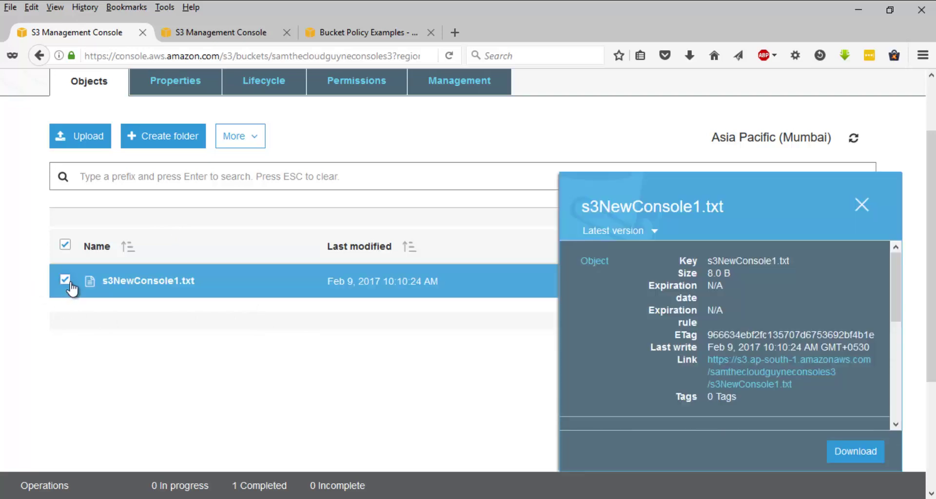
click(861, 205)
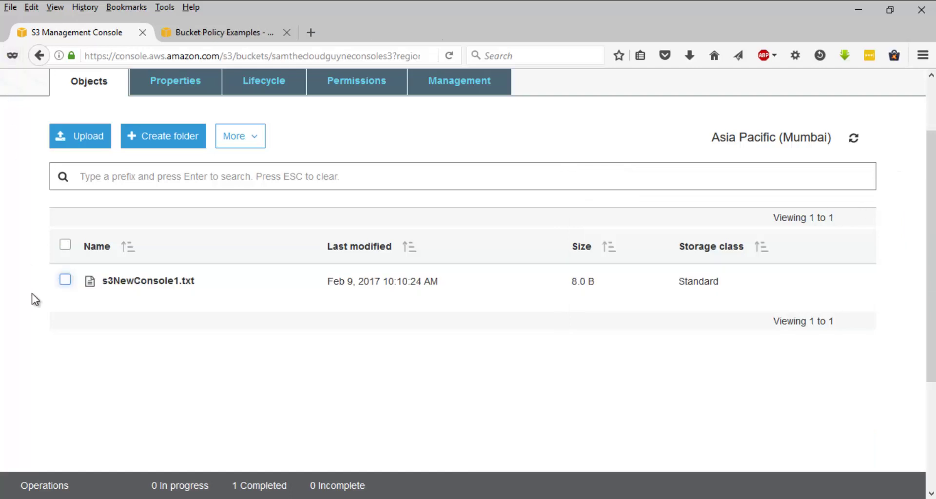
click(64, 282)
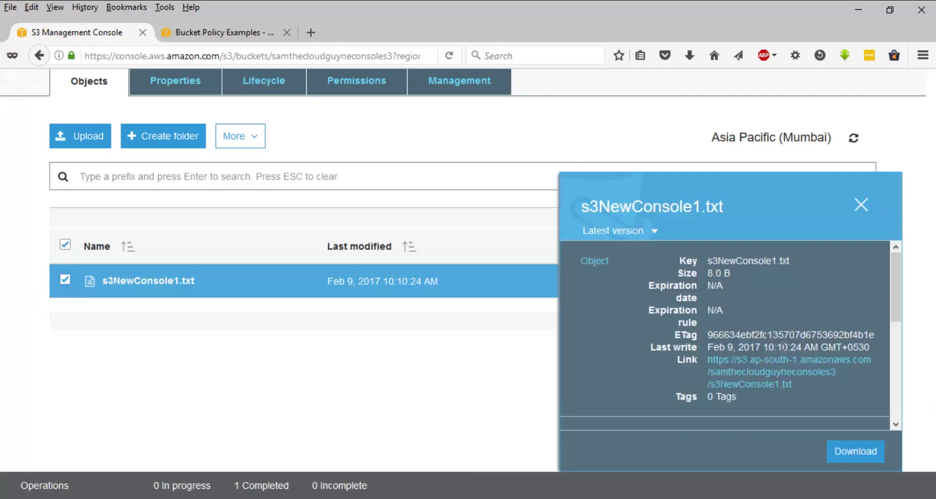
scroll(743, 329, down, 3)
scroll(743, 328, up, 2)
scroll(745, 332, up, 1)
scroll(743, 318, down, 5)
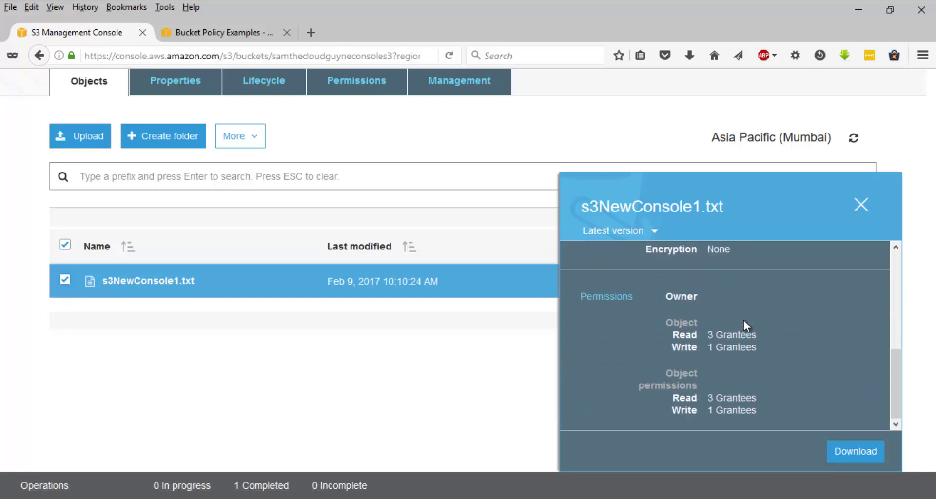
scroll(790, 293, up, 5)
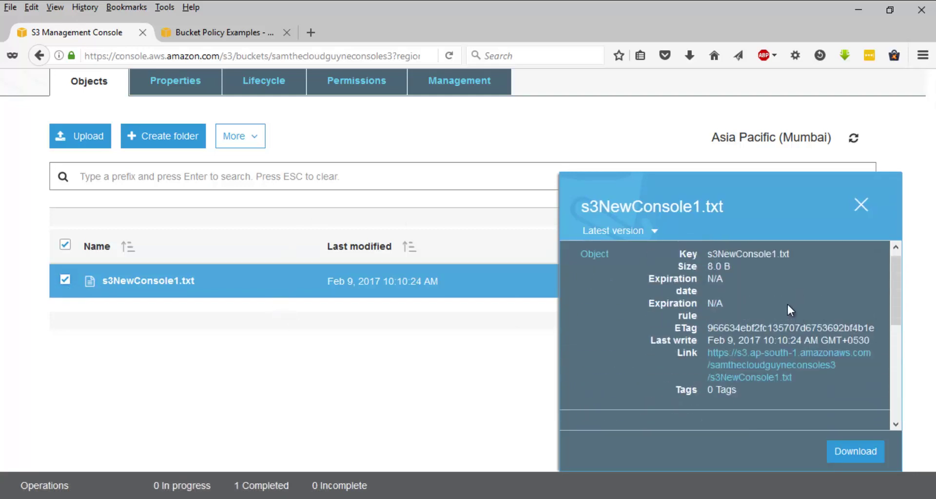
Open the s3NewConsole1.txt object link in a new browser tab, check the file's content and return to the S3 console.
middle_click(767, 369)
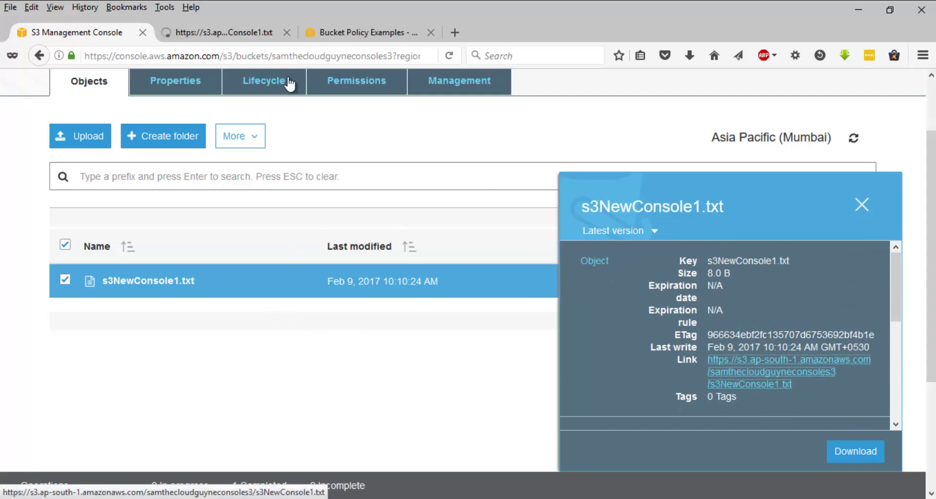
click(215, 32)
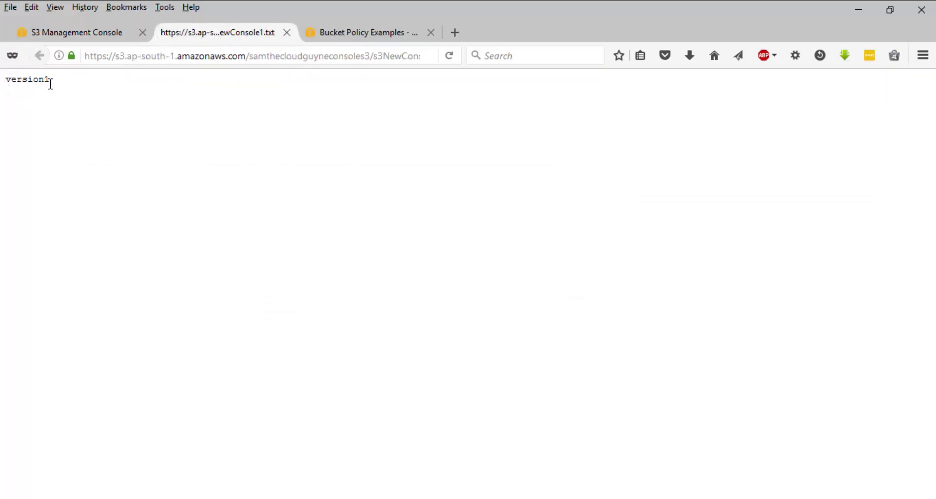
drag(48, 81, 2, 98)
click(21, 98)
click(99, 35)
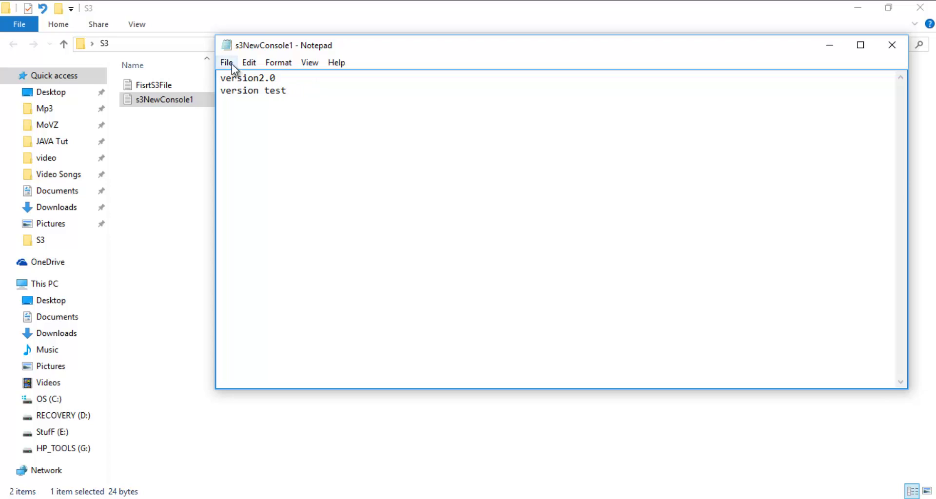
Switch to Notepad and save s3NewConsole1 with the lines "version2.0" and "version test".
click(249, 63)
mouse_move(232, 67)
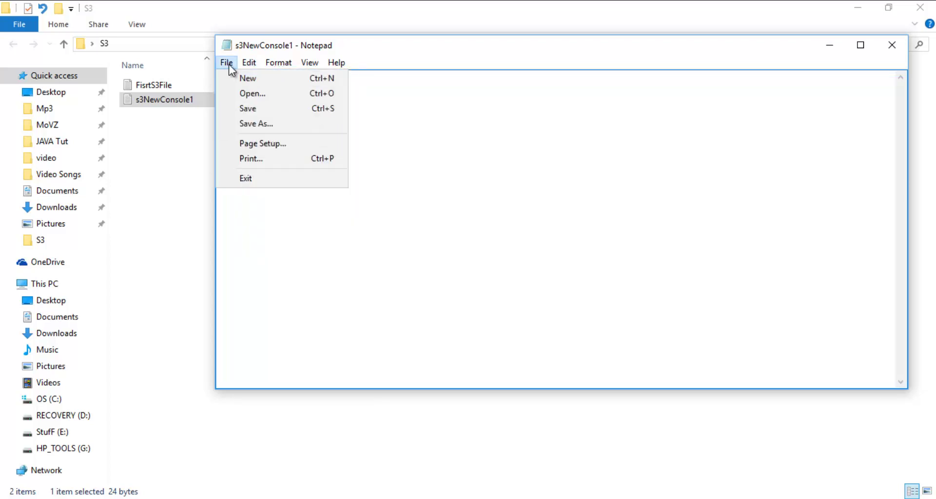
click(232, 107)
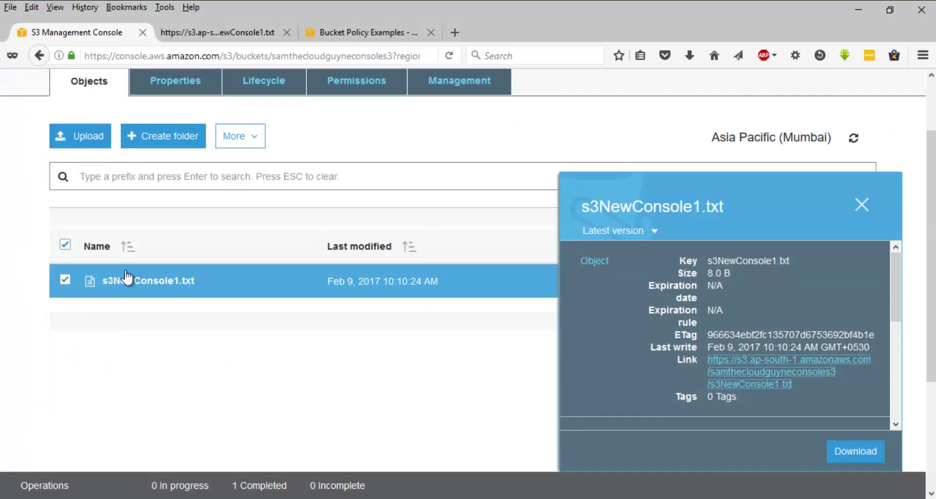
Back in the S3 console, start another upload to the same bucket and add the edited s3NewConsole1.txt.
click(83, 139)
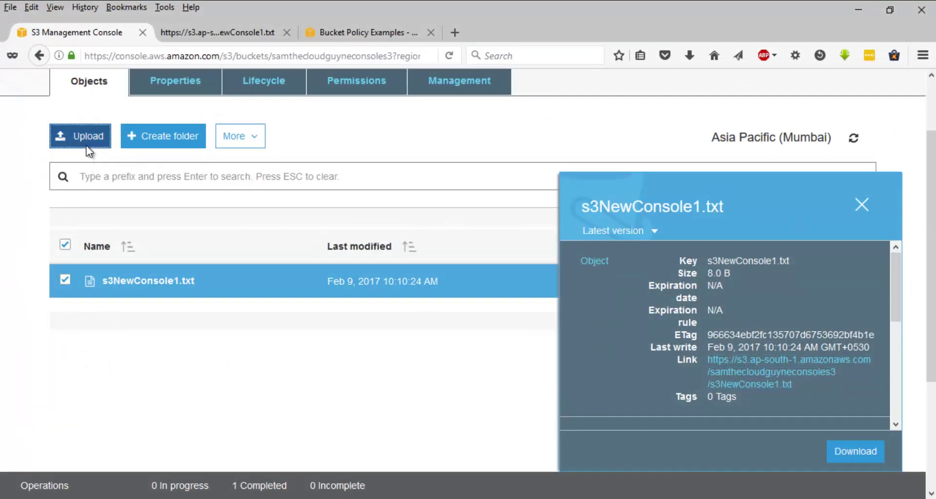
click(510, 214)
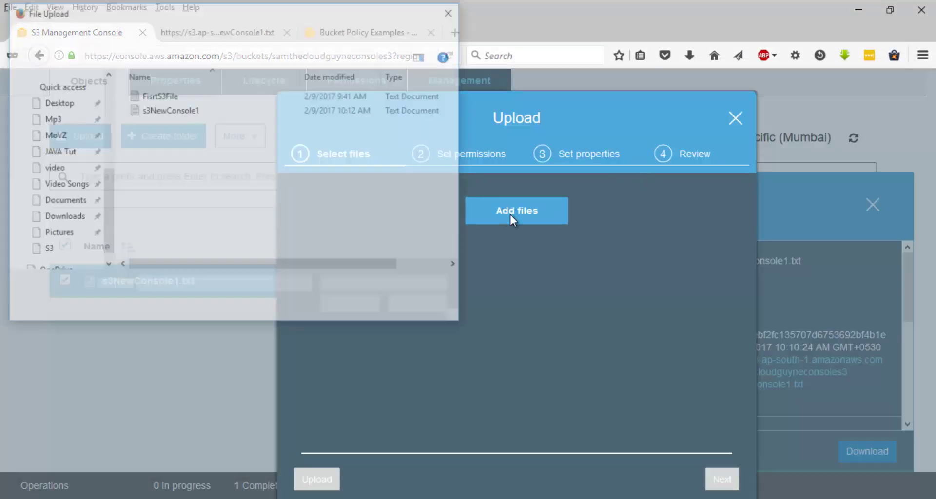
double_click(145, 116)
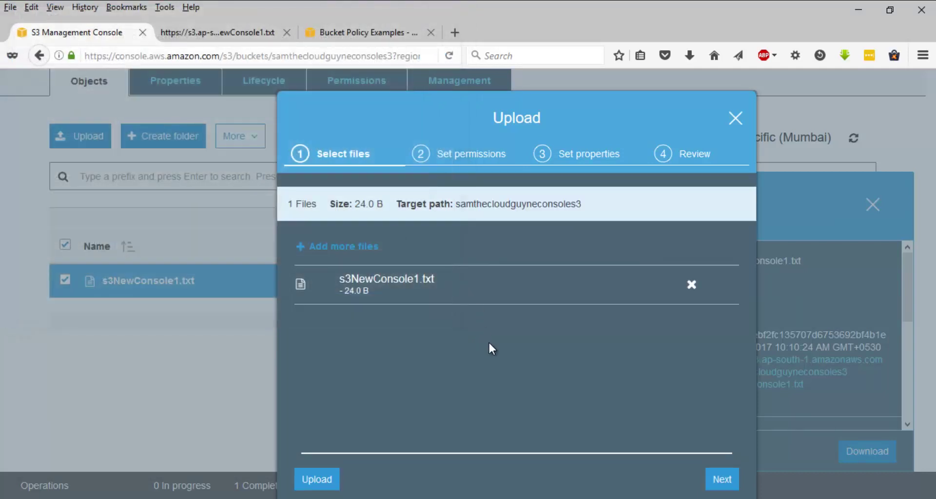
click(721, 479)
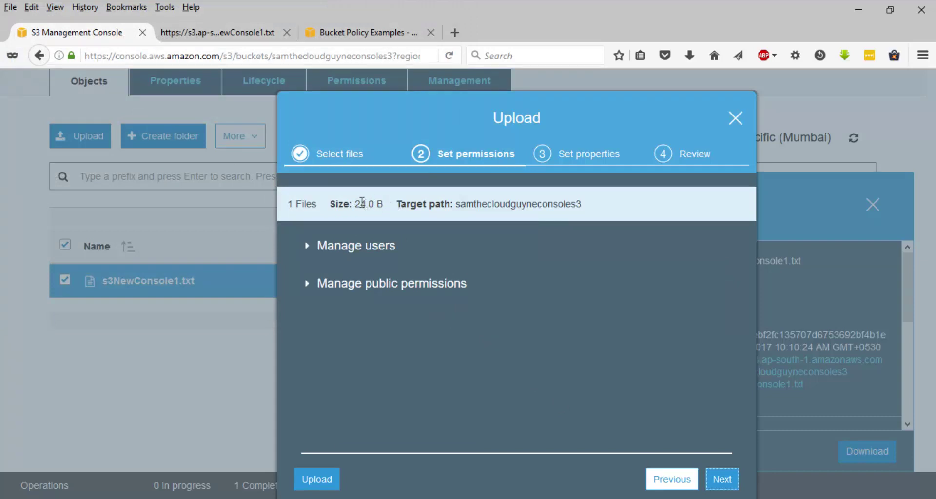
Give the new file version read access on objects and object permissions for any authenticated AWS user and Everyone.
click(366, 247)
click(376, 349)
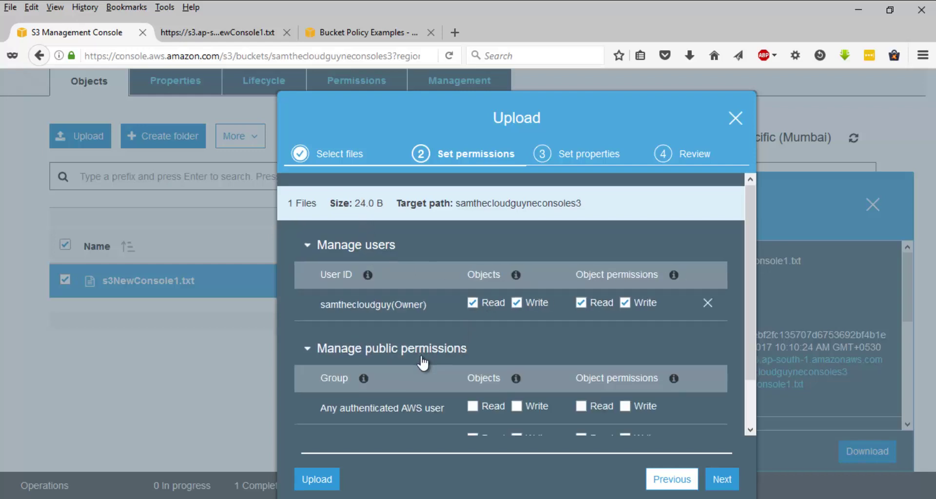
scroll(442, 354, down, 2)
click(474, 353)
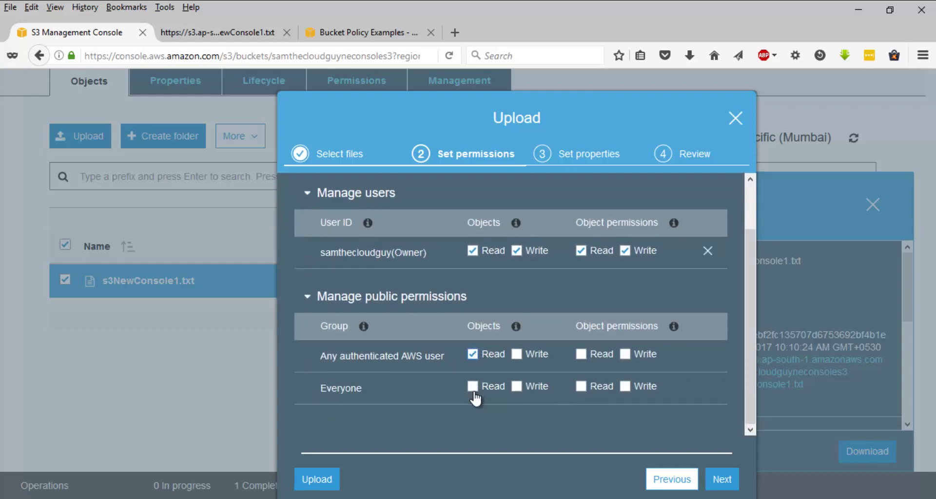
click(473, 387)
click(582, 388)
click(581, 355)
click(720, 480)
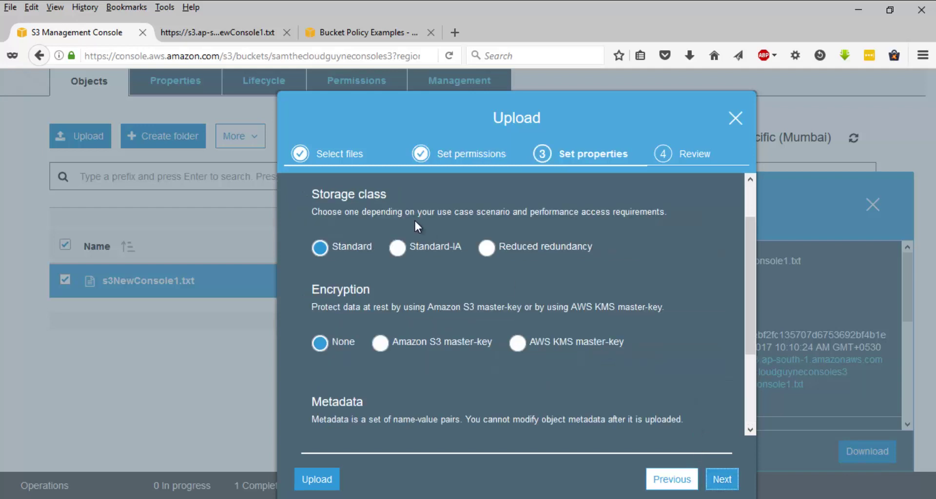
Keep the Standard storage class, no encryption and no metadata, and upload the new version of s3NewConsole1.txt.
scroll(414, 218, down, 3)
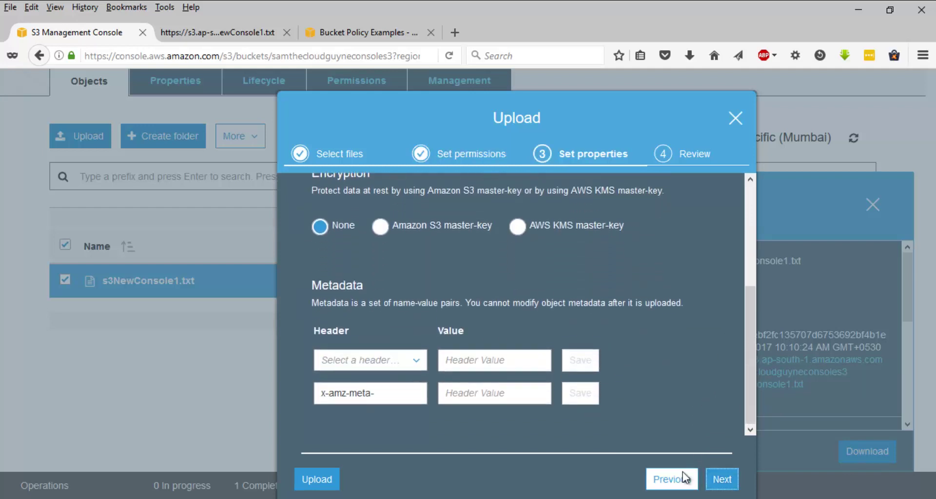
click(716, 480)
click(715, 480)
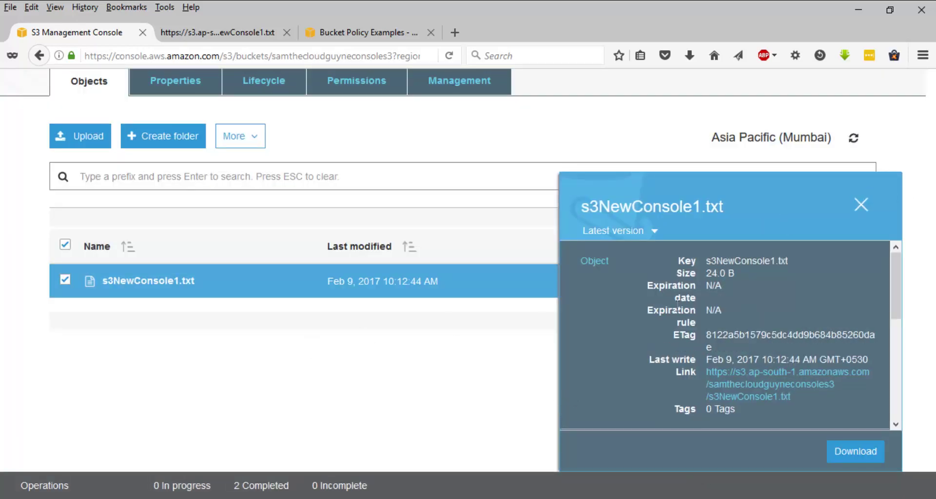
Check the details of the re-uploaded s3NewConsole1.txt and view its content through the object link.
scroll(727, 341, down, 3)
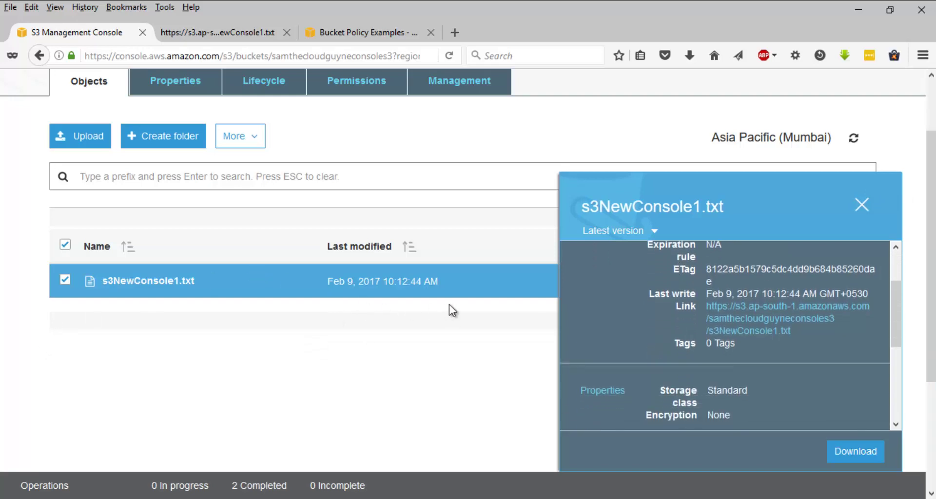
middle_click(768, 334)
click(186, 32)
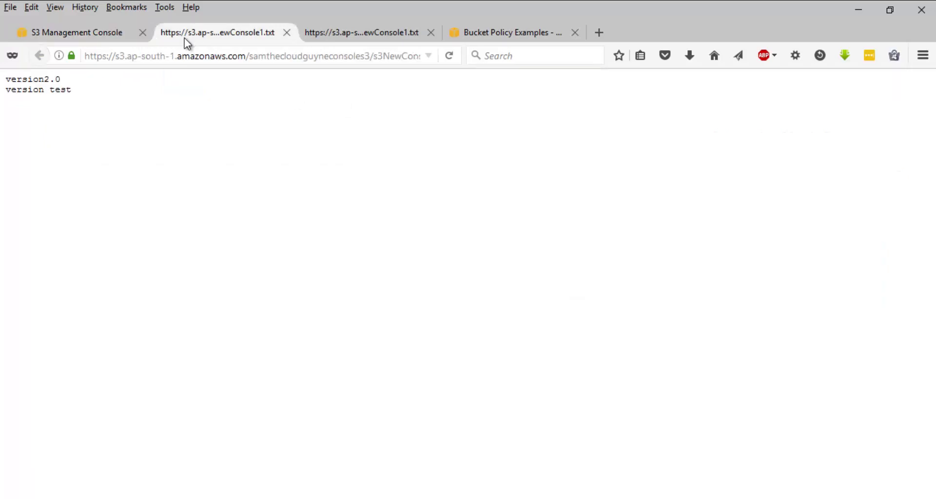
Highlight the text content of the opened s3NewConsole1.txt file and return to the S3 console.
drag(102, 112, 2, 76)
click(65, 153)
drag(92, 113, 3, 86)
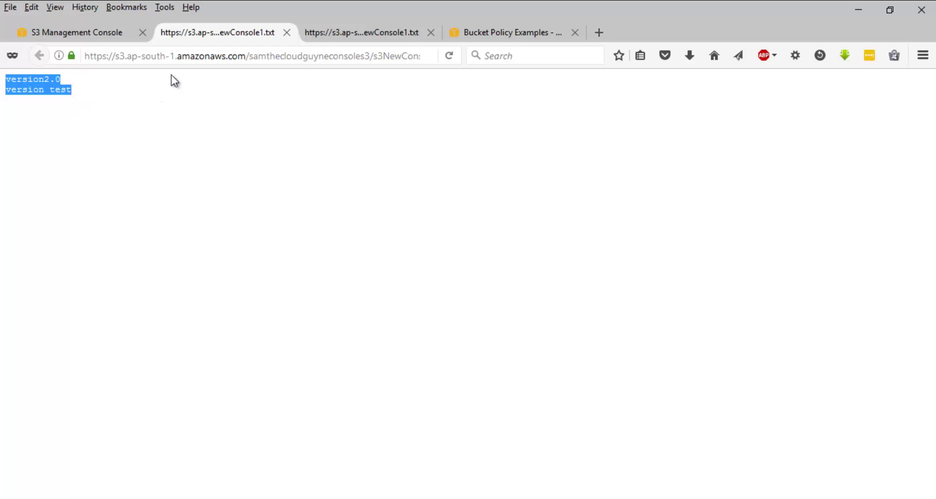
click(114, 34)
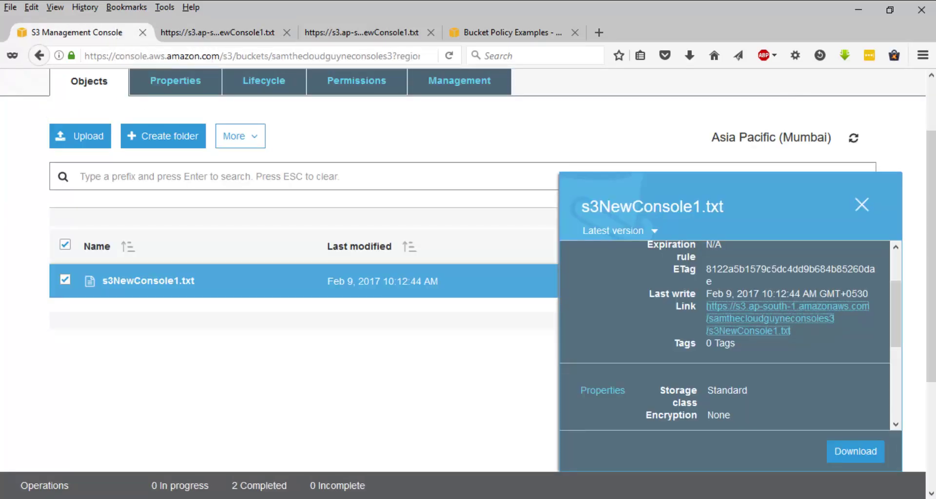
Close the object details, open the page of s3NewConsole1.txt, and check its overview and list of versions.
click(862, 205)
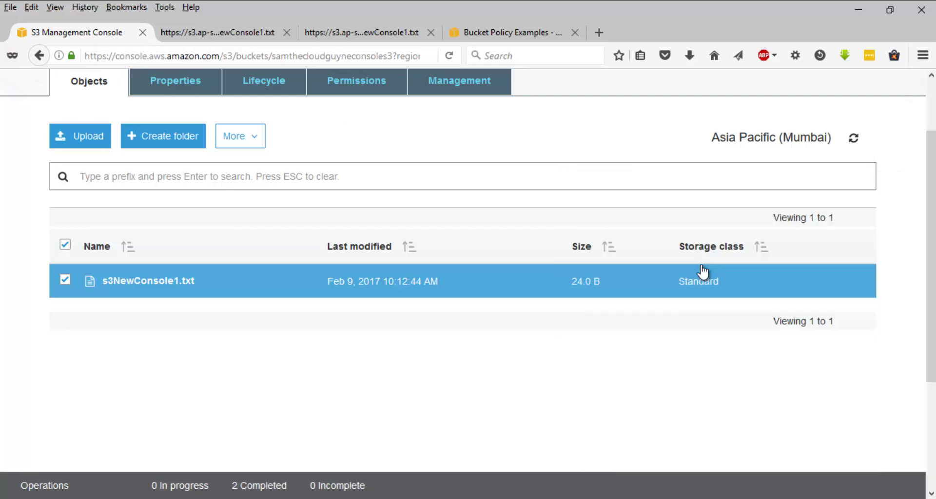
click(138, 285)
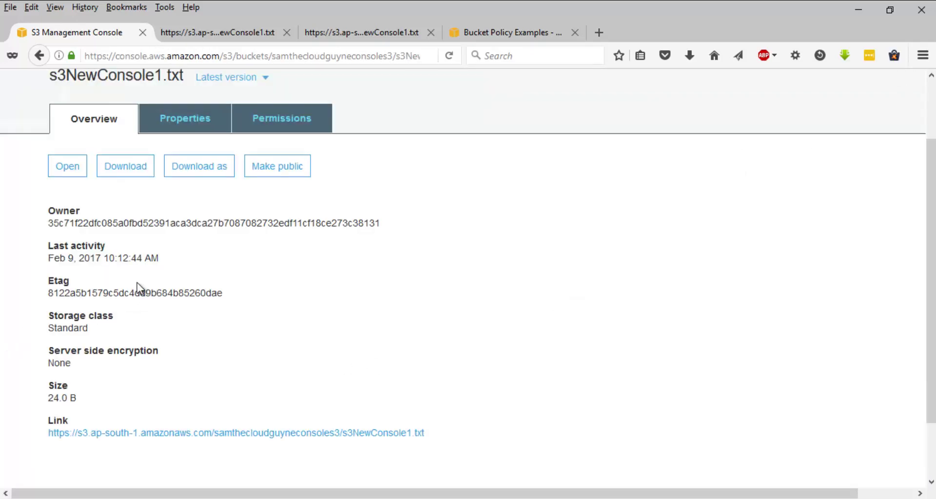
scroll(137, 283, up, 2)
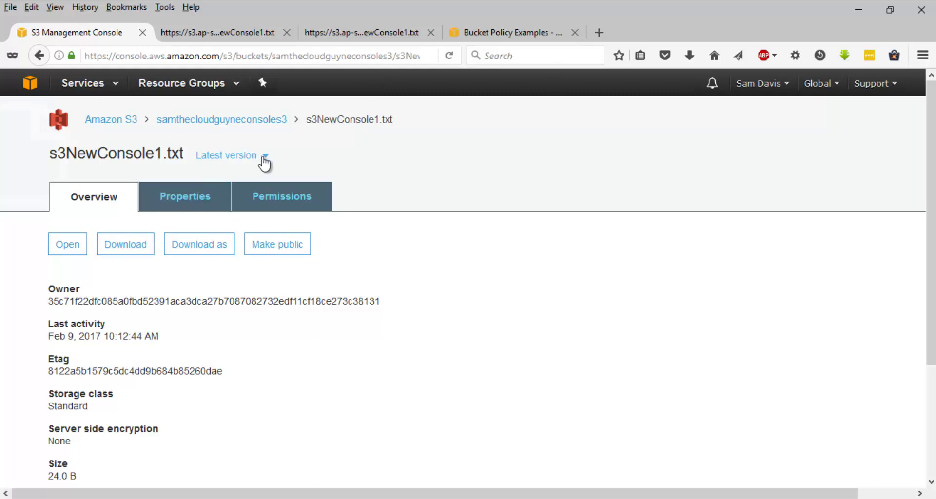
click(261, 159)
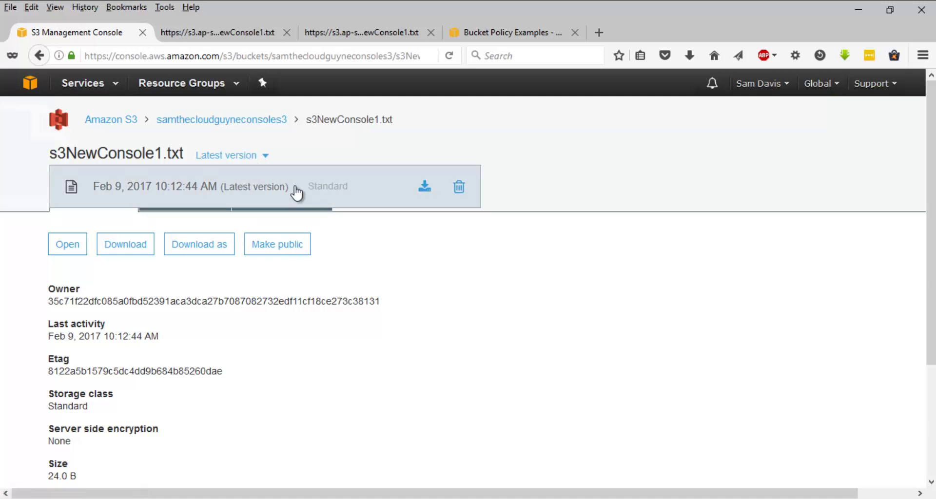
scroll(297, 190, down, 3)
scroll(297, 190, up, 3)
click(461, 353)
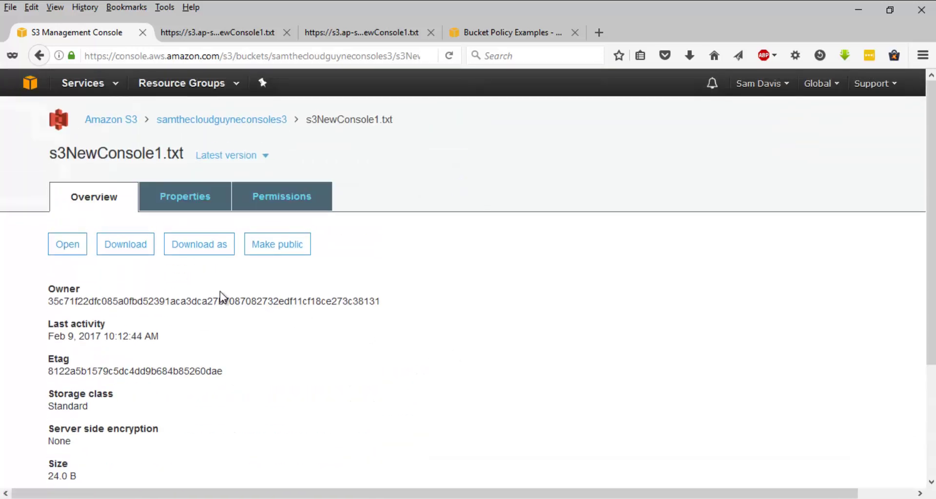
Review the storage class, encryption, metadata and tags properties of s3NewConsole1.txt.
click(176, 200)
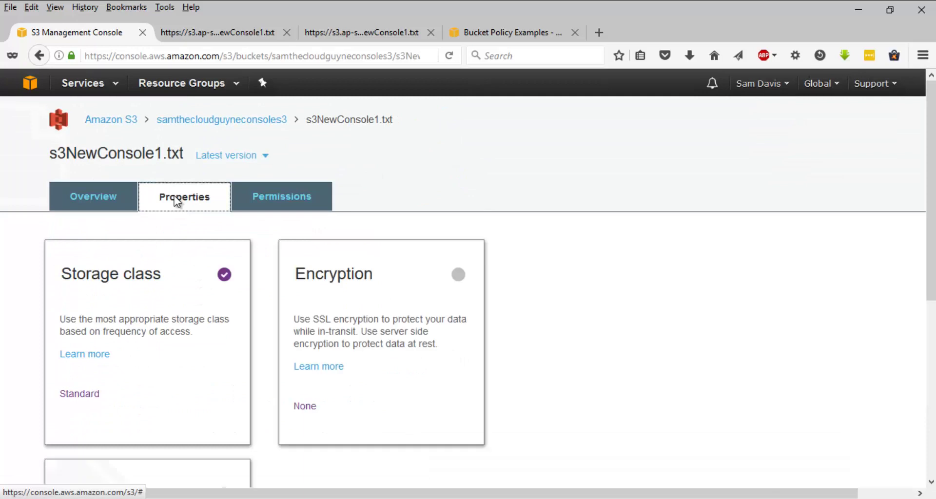
scroll(197, 308, down, 5)
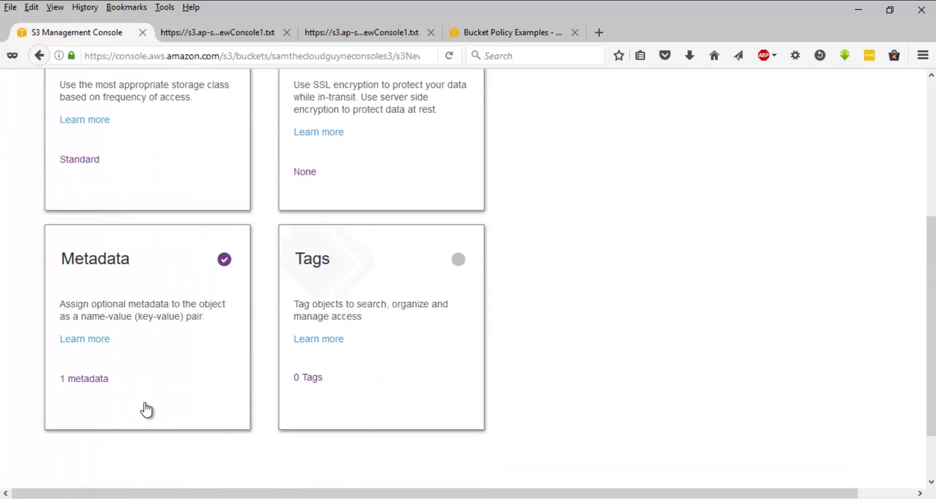
scroll(295, 370, up, 3)
scroll(295, 371, up, 3)
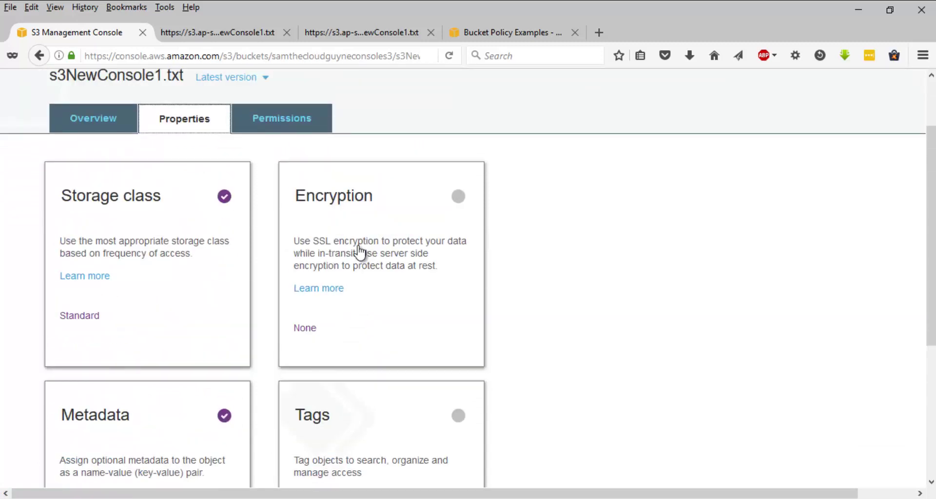
Check the user and public permissions of s3NewConsole1.txt and go back to its overview.
click(283, 121)
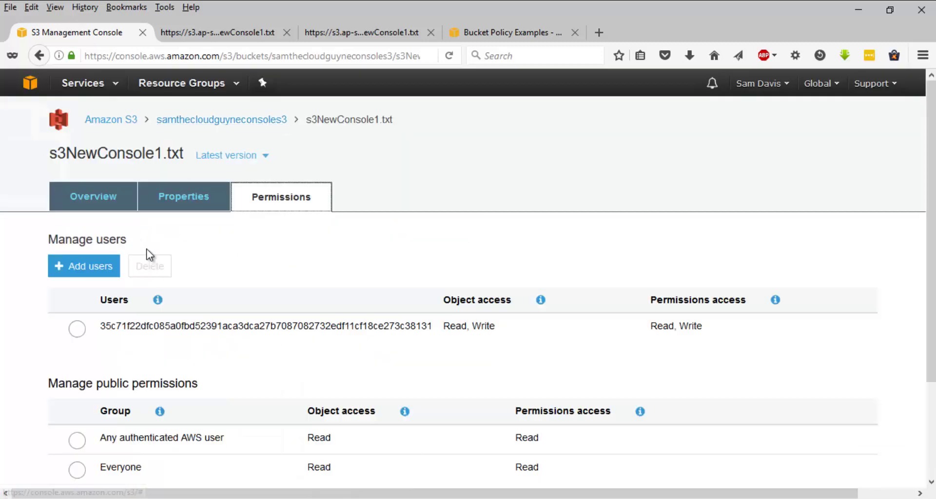
scroll(181, 273, down, 3)
scroll(182, 271, down, 2)
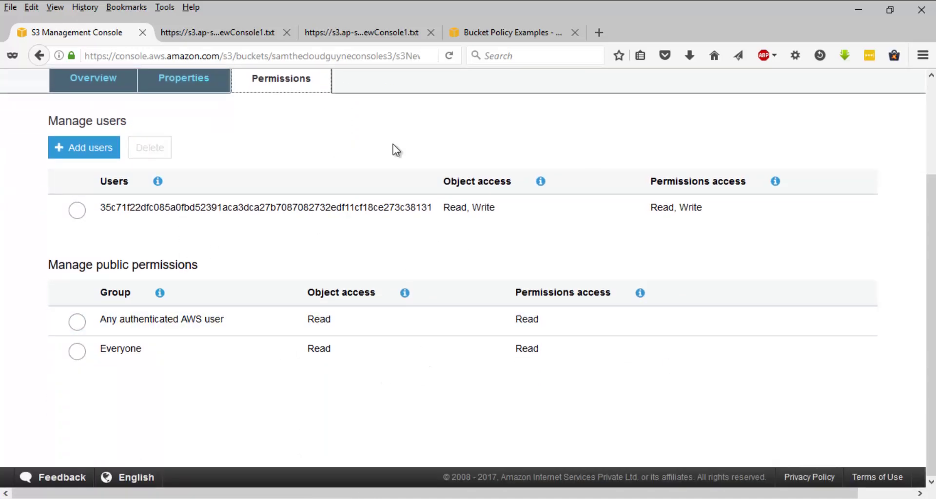
scroll(389, 215, up, 3)
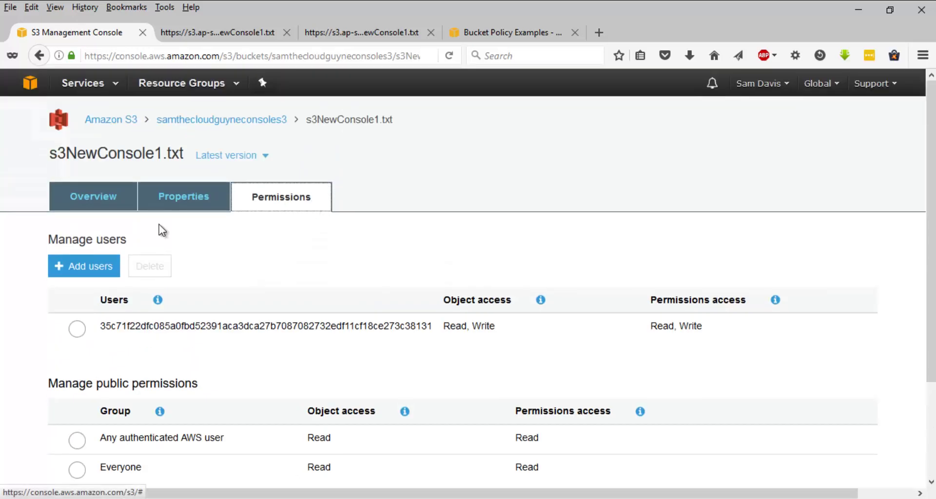
click(78, 205)
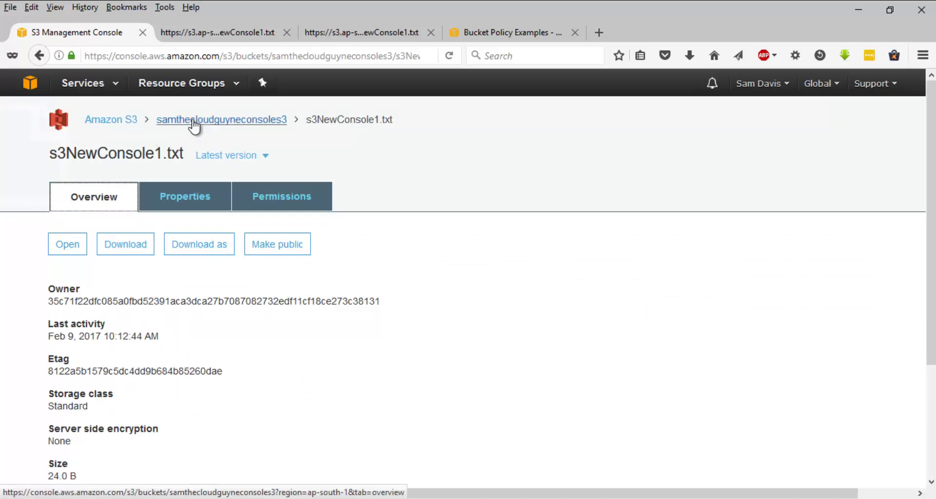
Reopen s3NewConsole1.txt from the samthecloudguyneconsoles3 bucket and view the overview of its Feb 9, 2017 10:15:51 AM version.
click(135, 121)
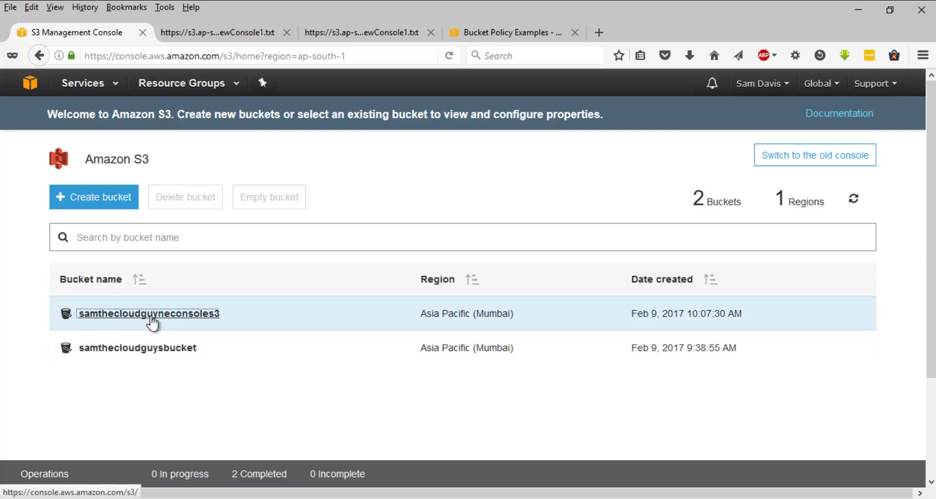
click(146, 314)
click(147, 359)
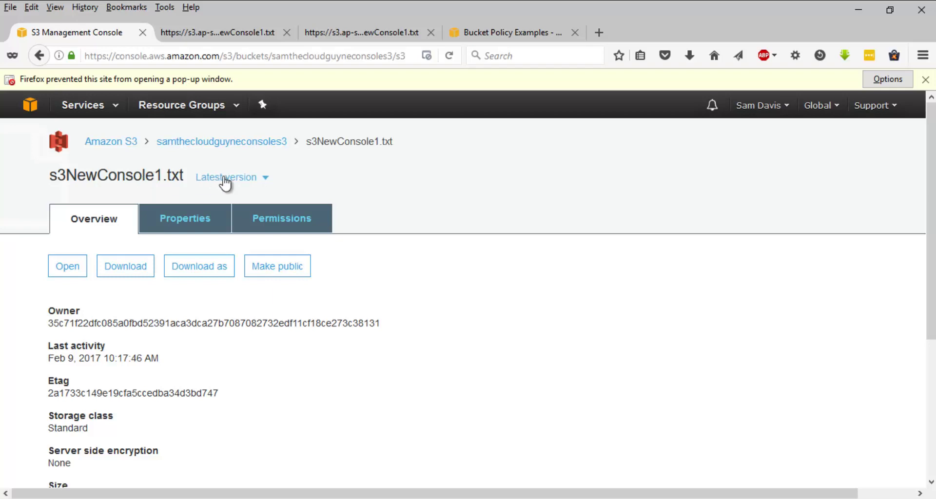
click(264, 185)
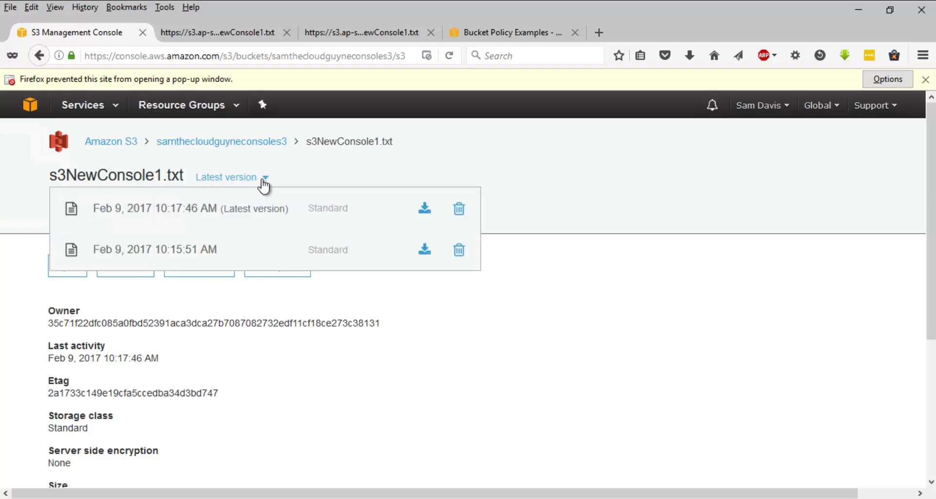
click(230, 264)
scroll(220, 368, down, 3)
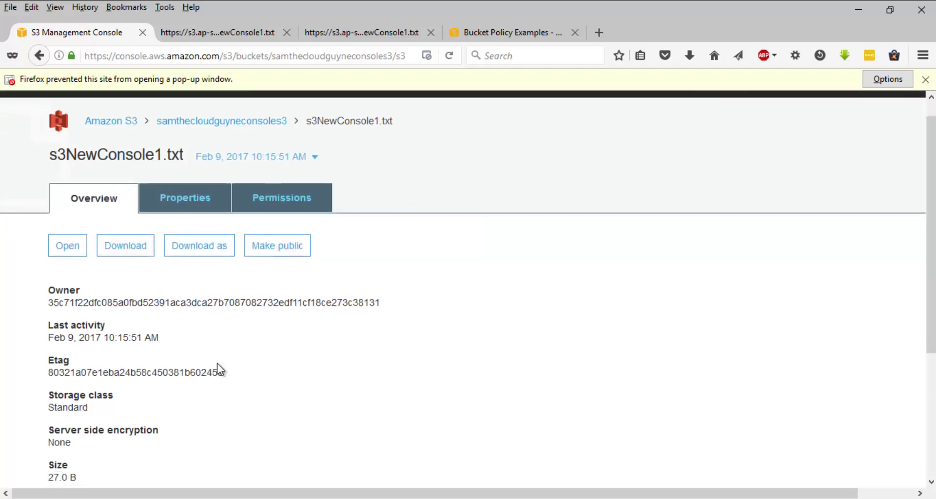
scroll(83, 355, up, 2)
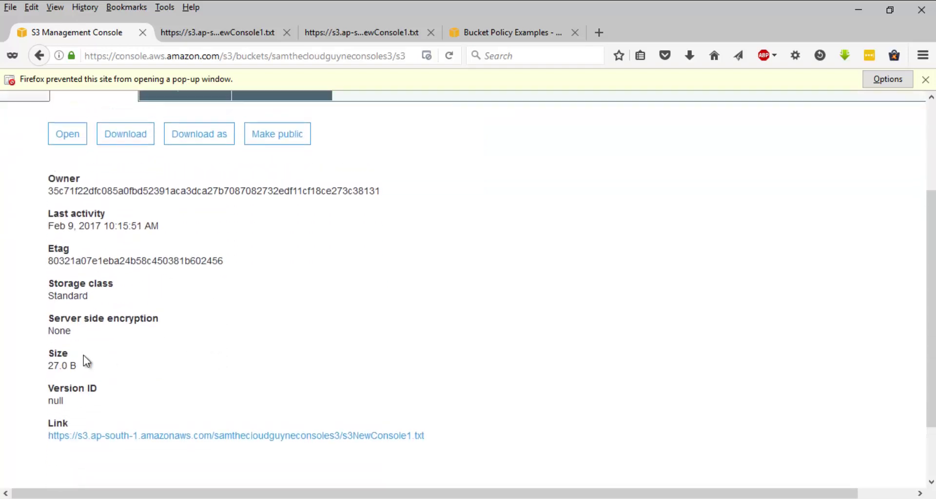
scroll(127, 337, up, 1)
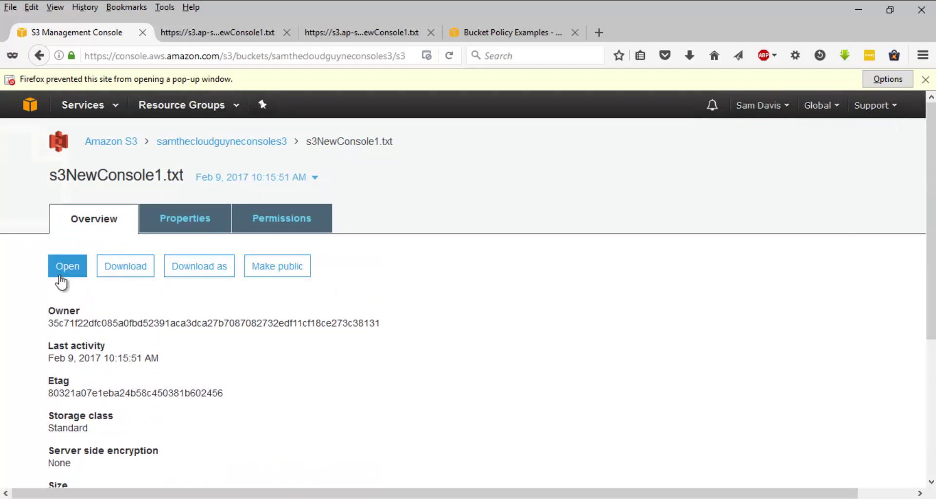
Inspect the properties and permissions of the older version of s3NewConsole1.txt.
click(180, 227)
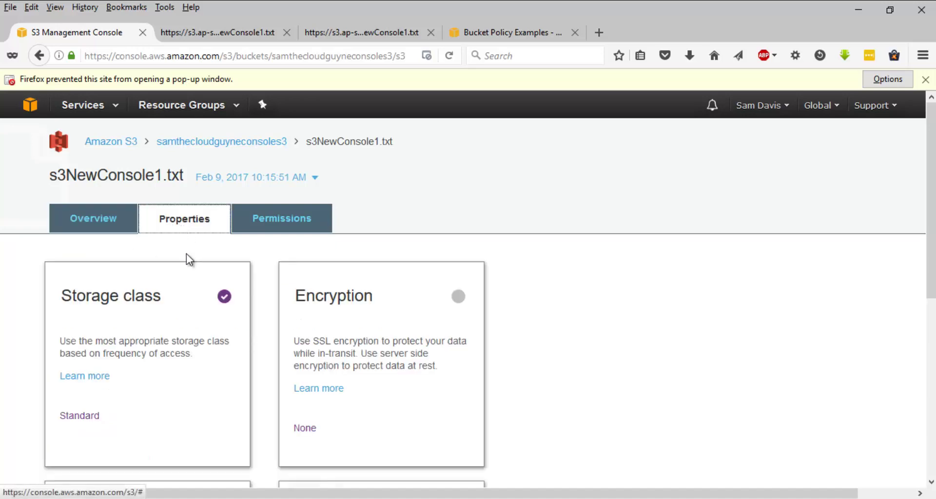
scroll(198, 288, down, 5)
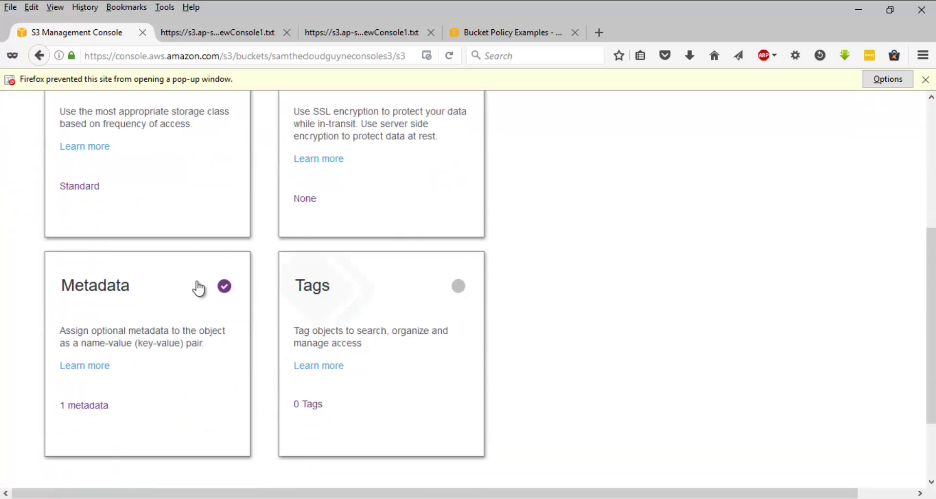
scroll(200, 283, up, 5)
click(279, 219)
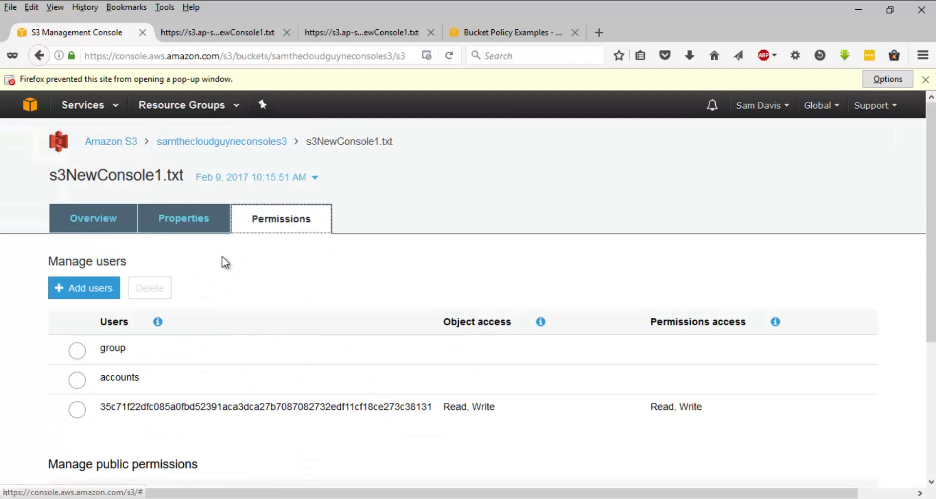
Return to the samthecloudguyneconsoles3 bucket and look through its permissions, lifecycle and properties settings.
click(224, 146)
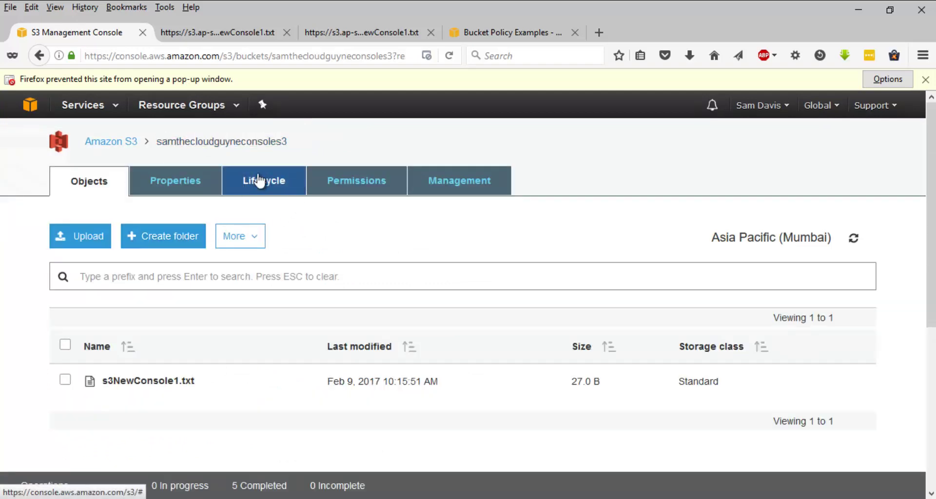
click(355, 180)
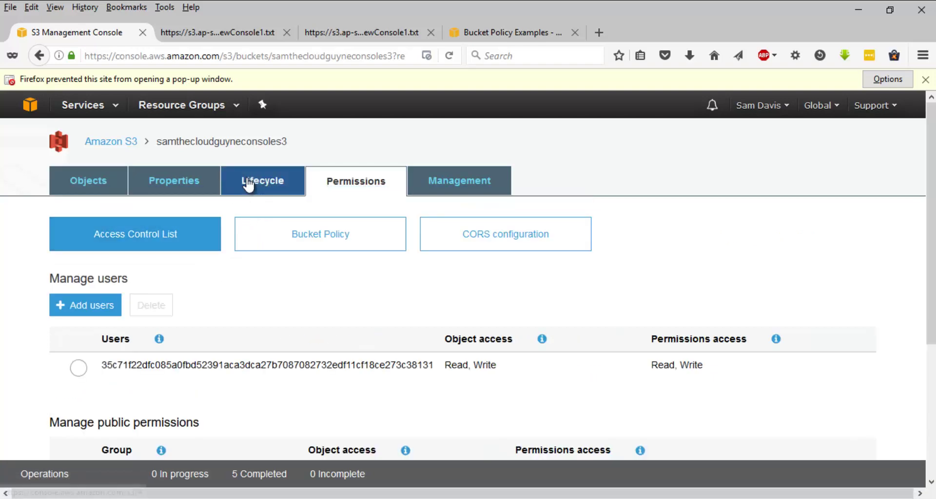
click(248, 184)
click(173, 195)
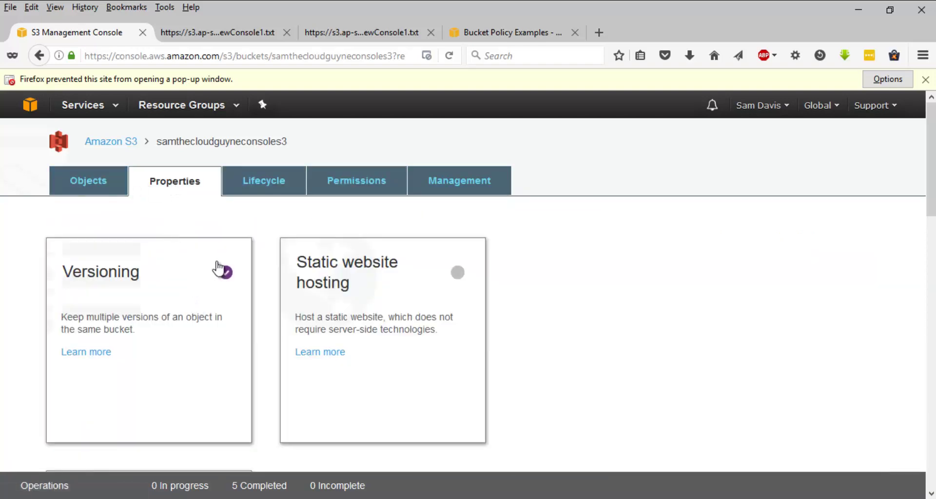
Open the bucket's management settings, dismiss the pop-up notification, and read about storage class analysis under Analytics.
click(485, 193)
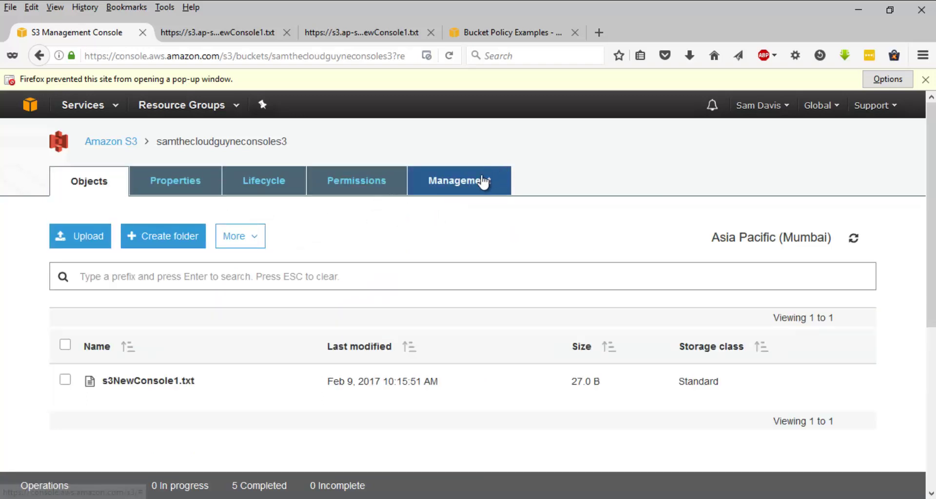
click(470, 182)
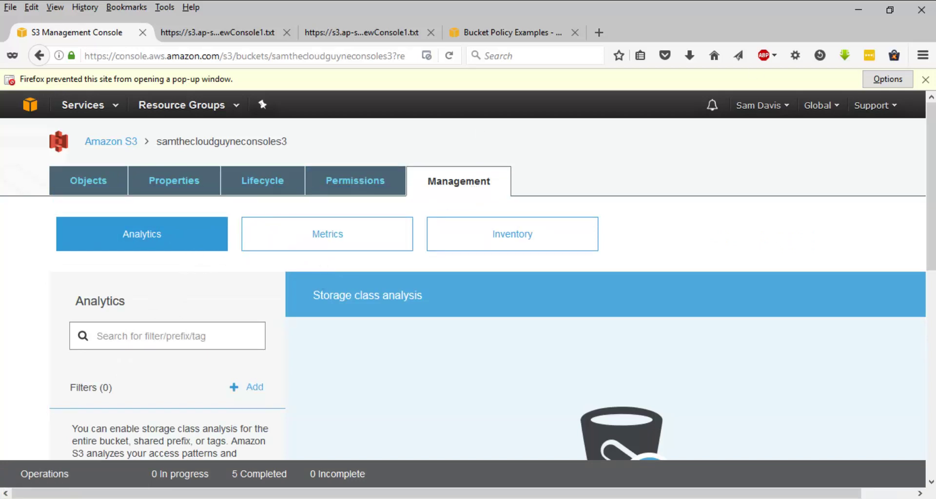
click(925, 79)
scroll(151, 299, down, 3)
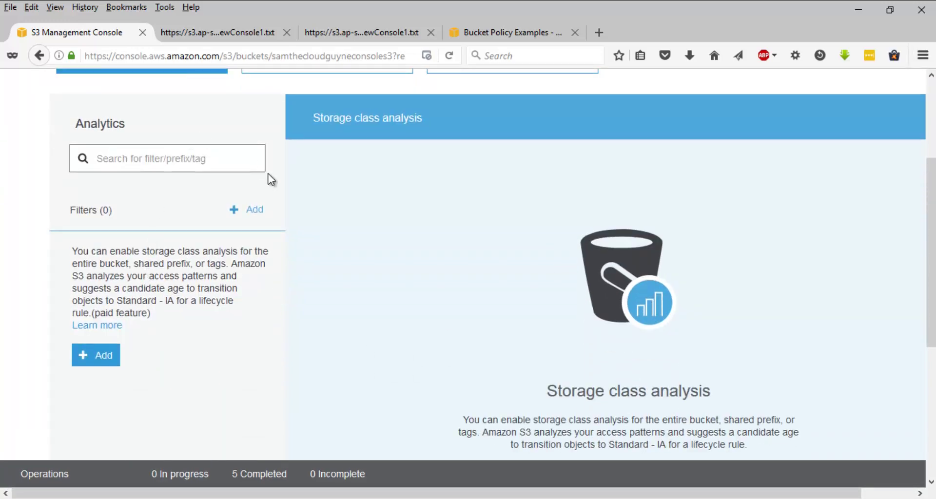
scroll(183, 193, up, 3)
scroll(200, 247, down, 6)
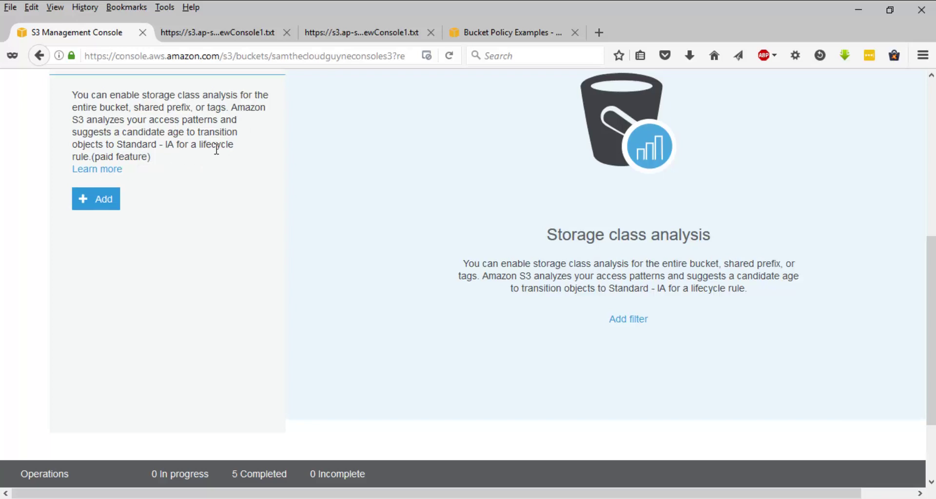
scroll(216, 149, up, 5)
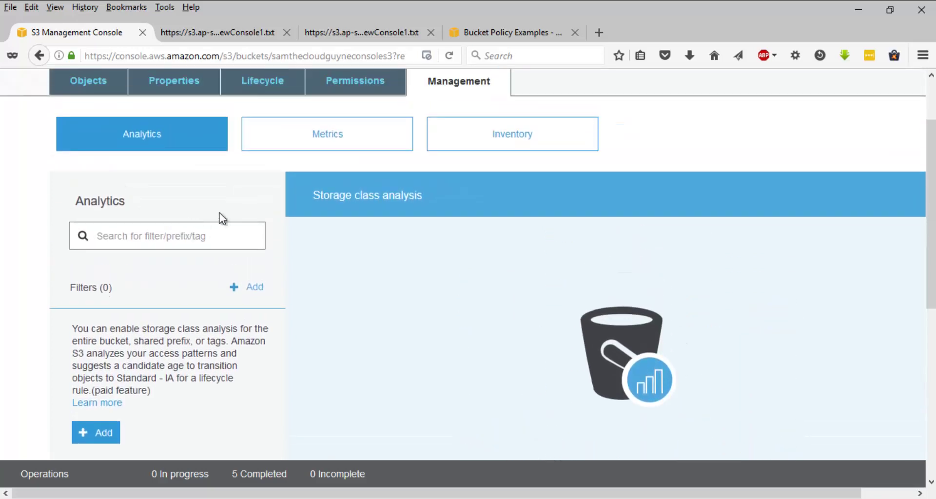
View the bucket's storage metrics with their filter options, and read the inventory report description.
click(346, 139)
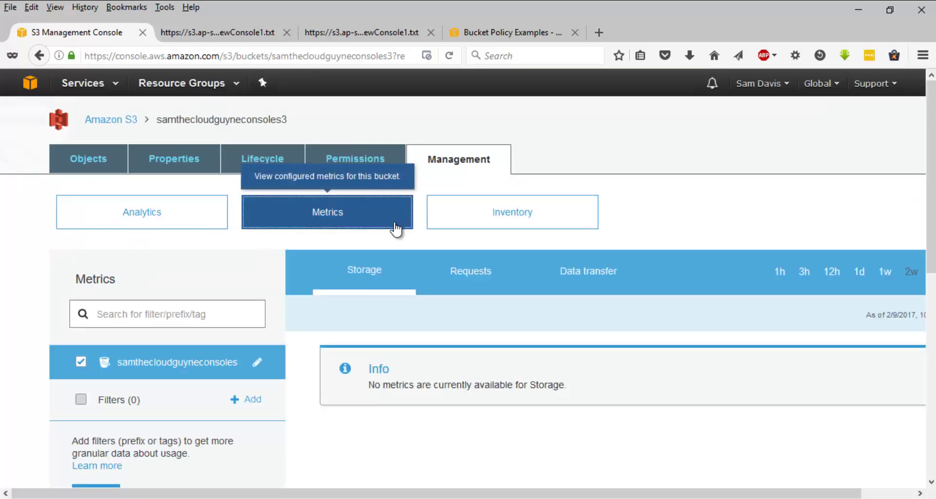
scroll(387, 233, down, 2)
scroll(291, 286, down, 2)
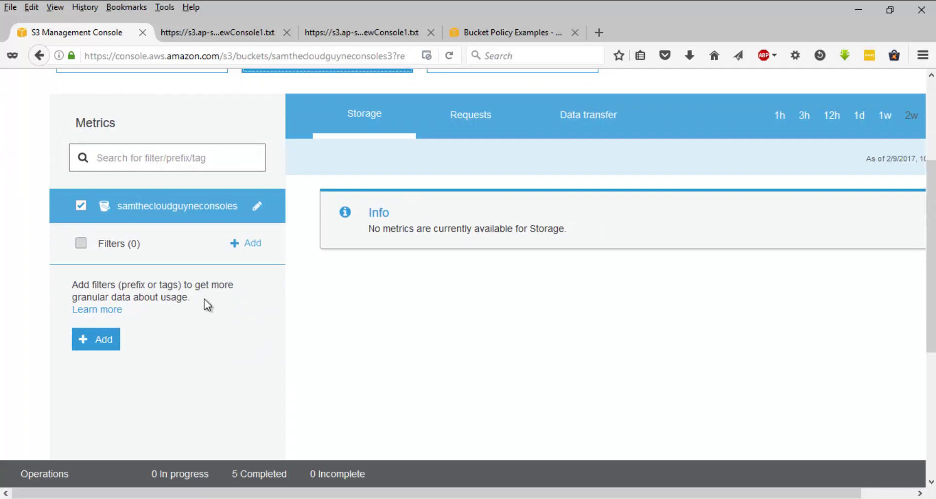
scroll(244, 297, up, 4)
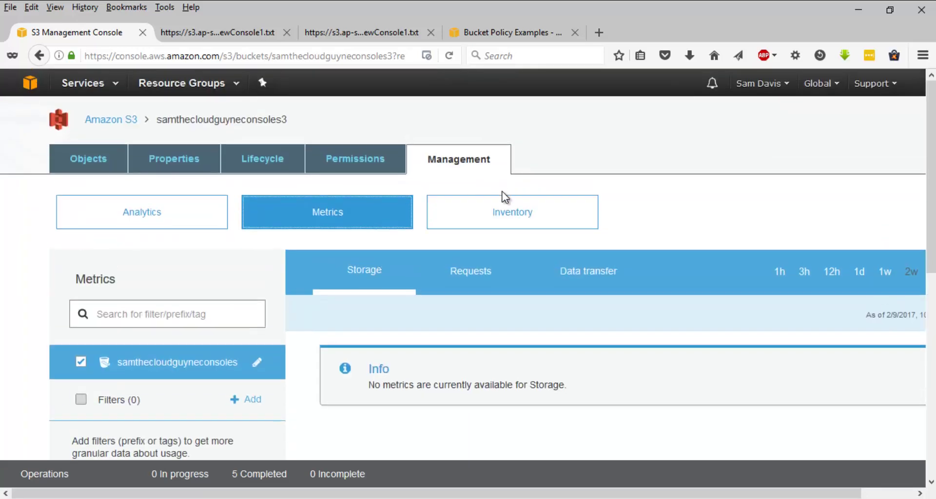
click(507, 211)
scroll(285, 278, down, 4)
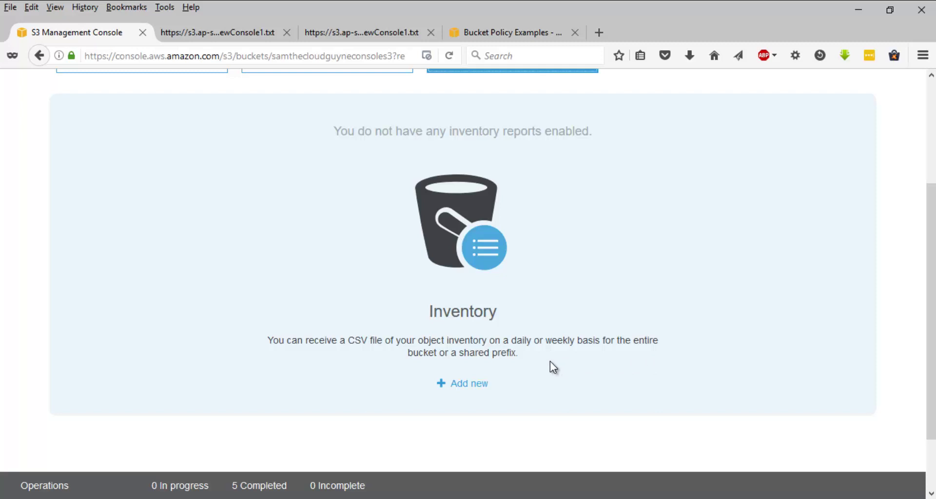
Look at the bucket's object list, and read the overview of lifecycle rules in its lifecycle settings.
scroll(579, 212, up, 3)
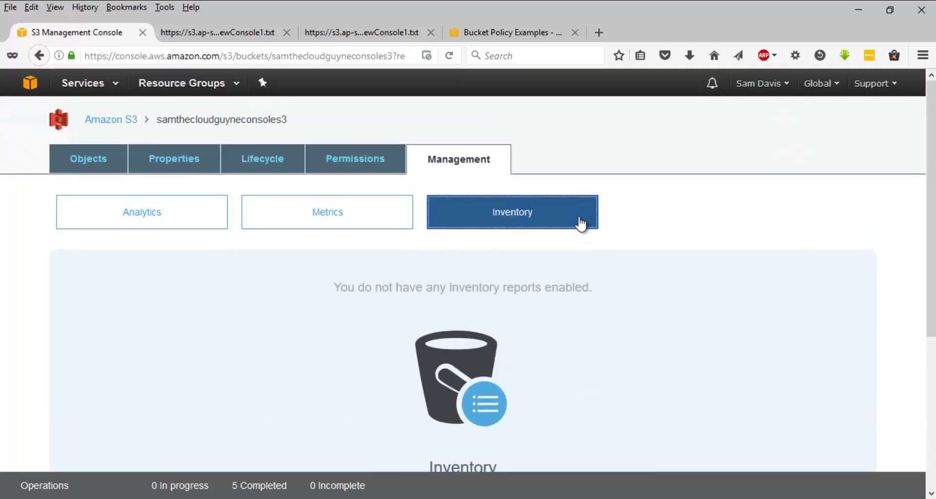
click(75, 171)
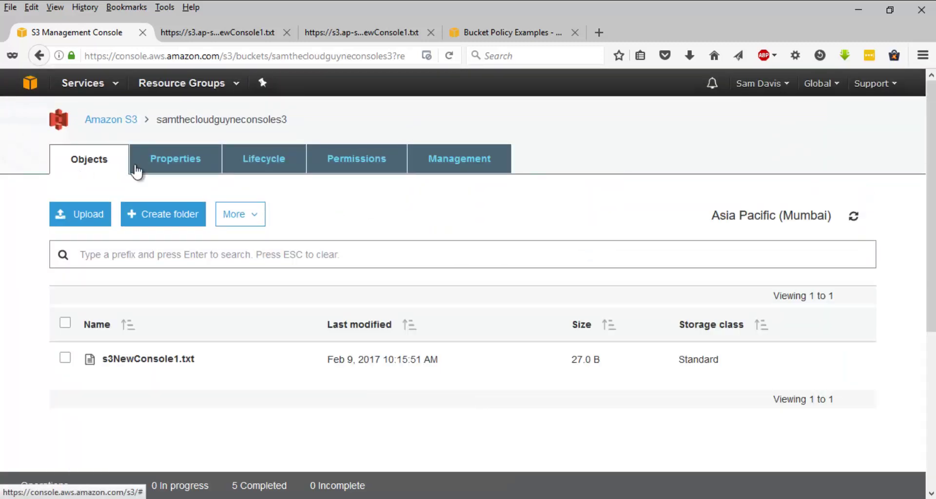
click(264, 170)
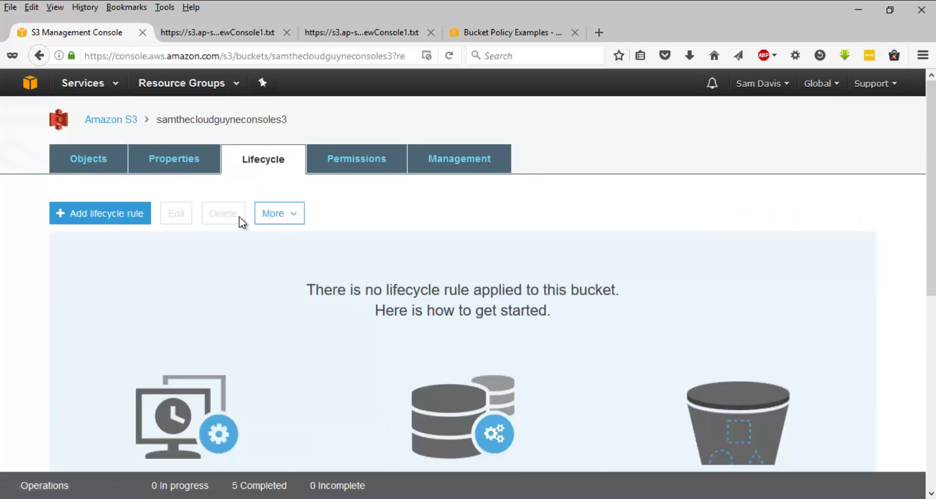
scroll(240, 220, down, 6)
scroll(241, 214, up, 5)
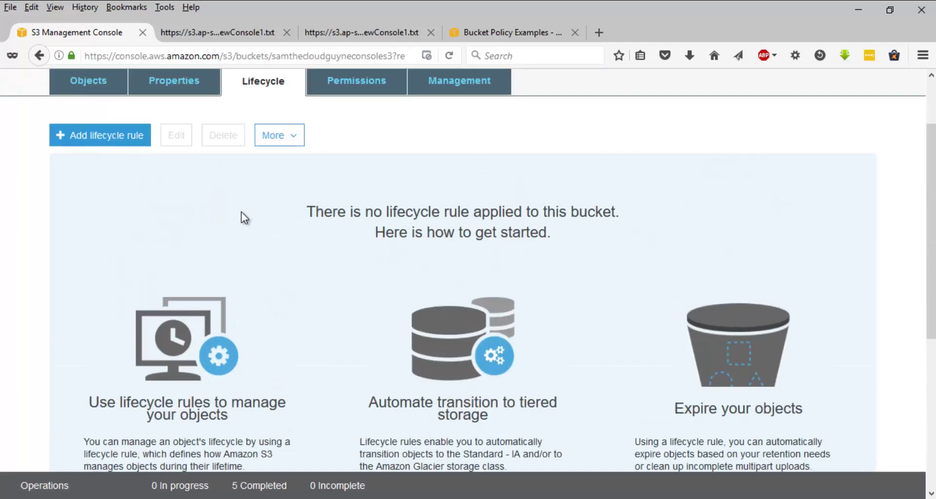
Start a new lifecycle rule named Mys3Rule without a prefix or tag filter, and proceed to its transition settings.
click(99, 151)
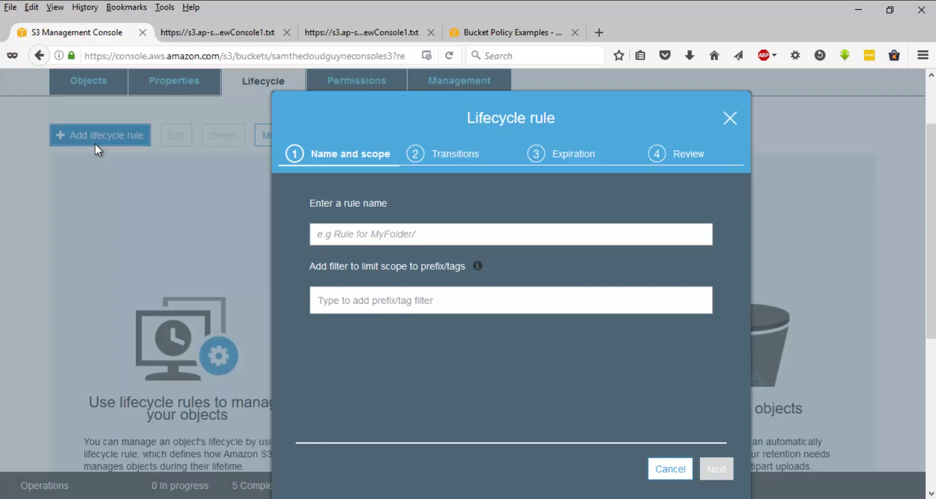
click(374, 236)
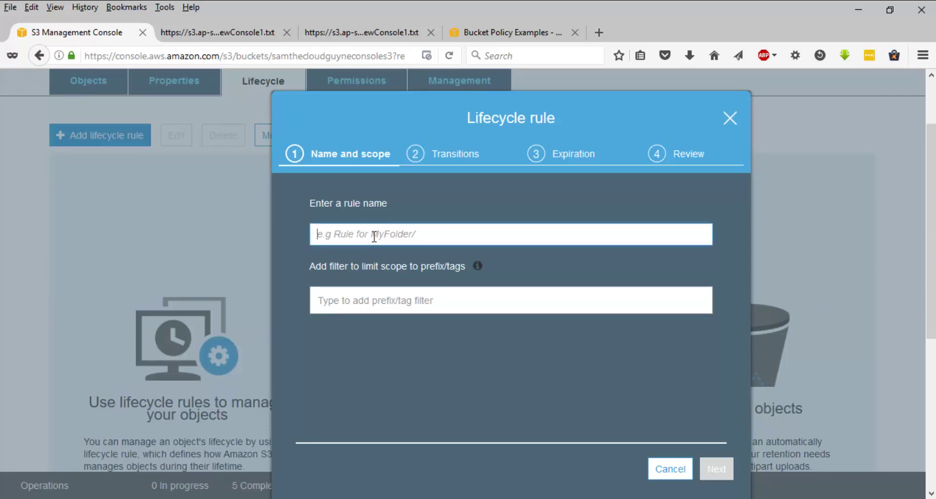
text(Mys3Rule)
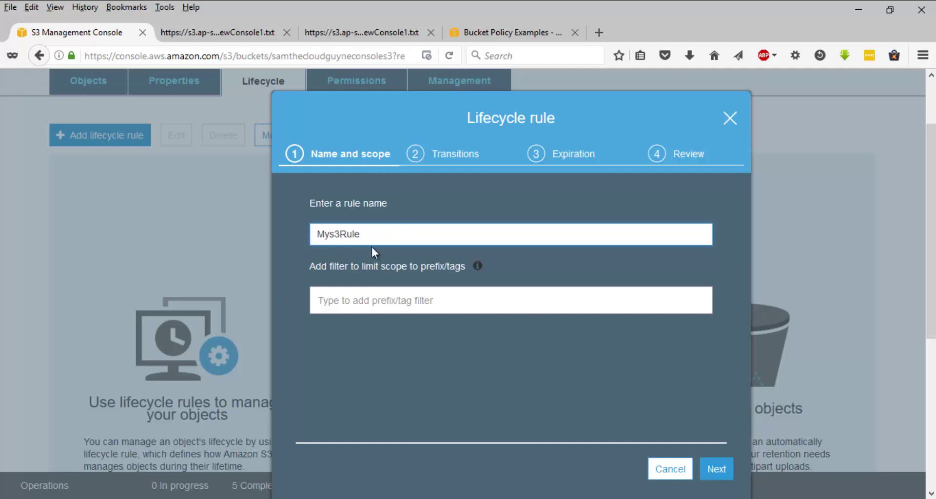
click(376, 312)
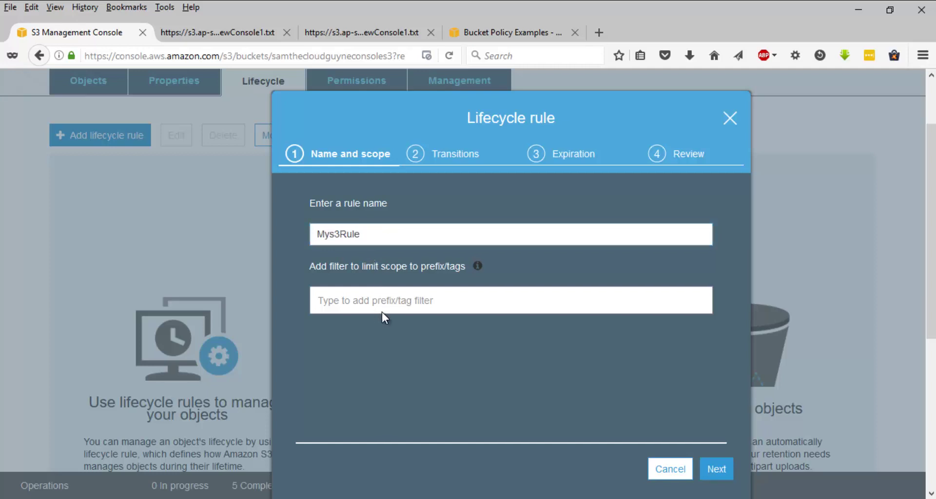
click(419, 308)
scroll(422, 326, down, 3)
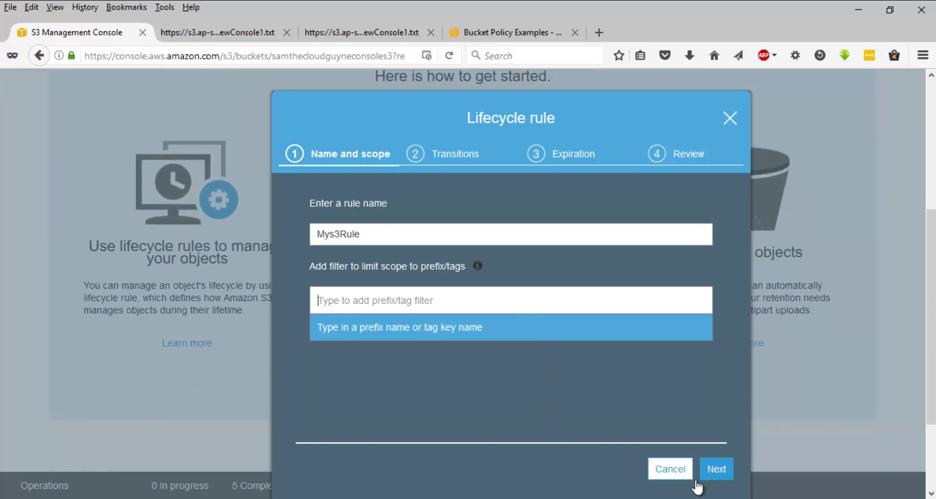
click(717, 469)
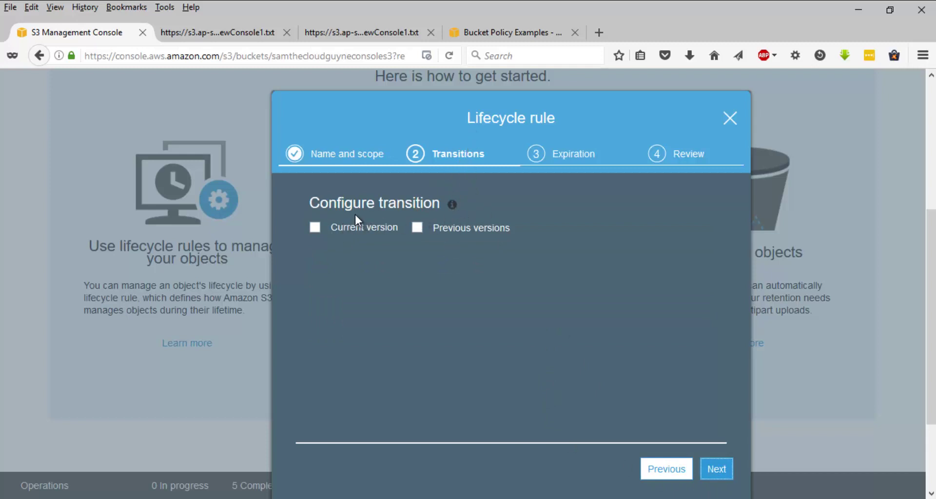
Read the information note on configuring transitions, and enable transitions for the current version of objects.
mouse_move(452, 211)
mouse_move(452, 208)
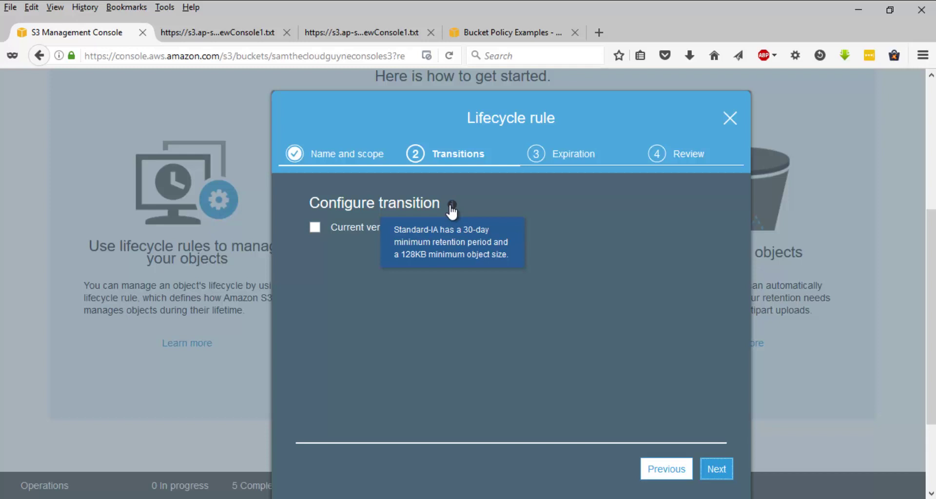
click(316, 228)
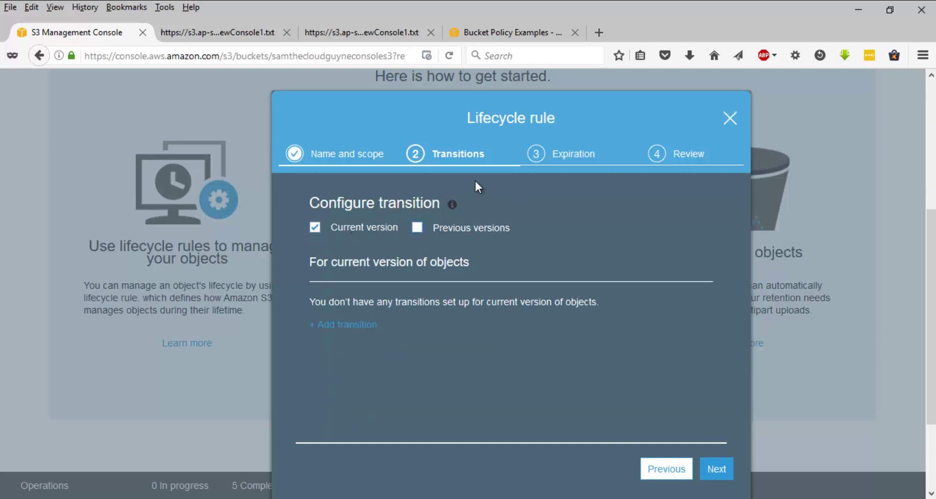
scroll(436, 229, down, 3)
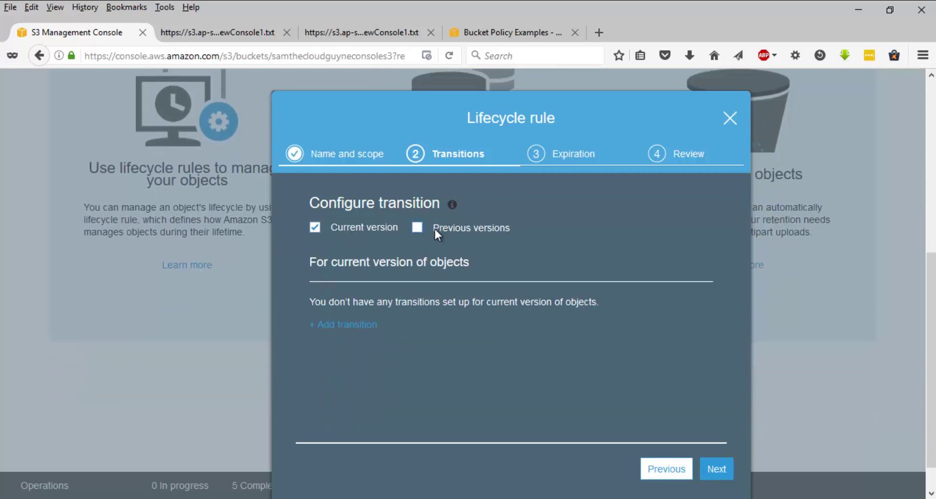
Add a current-version transition to Standard-IA, trying 11 days before setting it to 30 days after object creation.
click(345, 327)
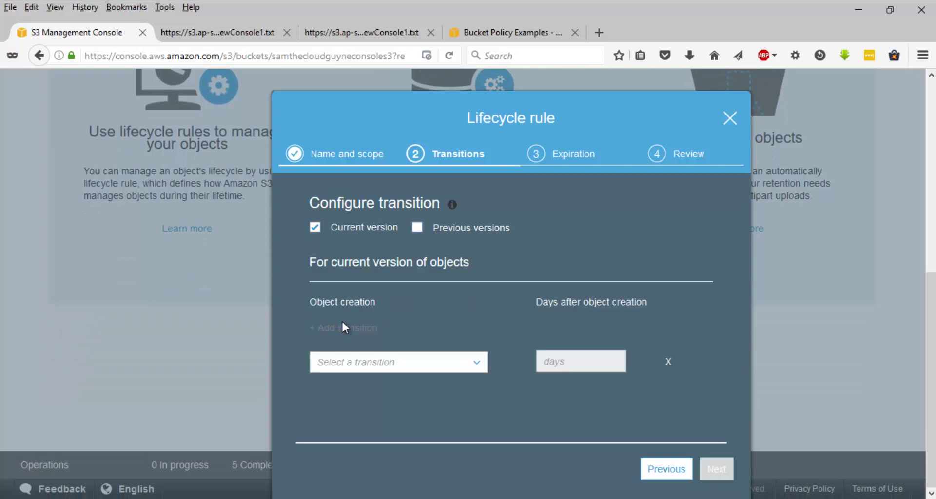
click(390, 365)
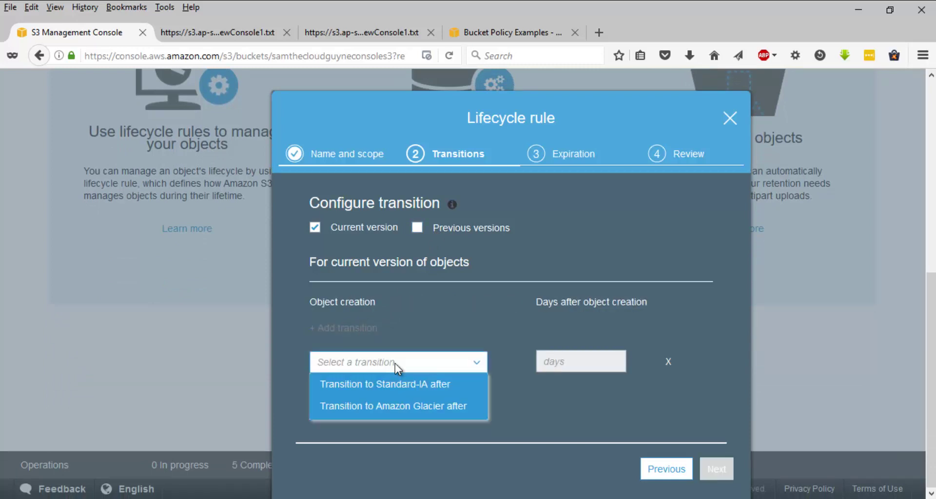
click(390, 389)
click(603, 366)
text(11)
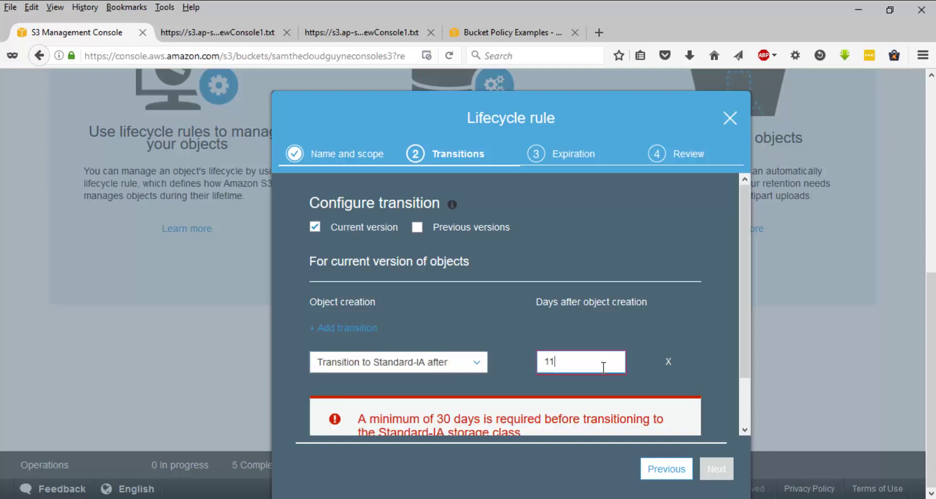
scroll(602, 370, down, 2)
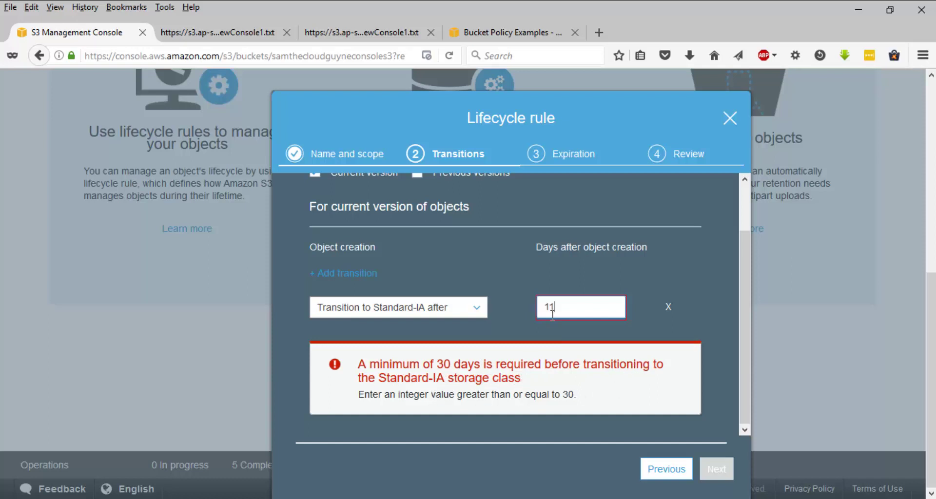
drag(554, 310, 525, 308)
text(30)
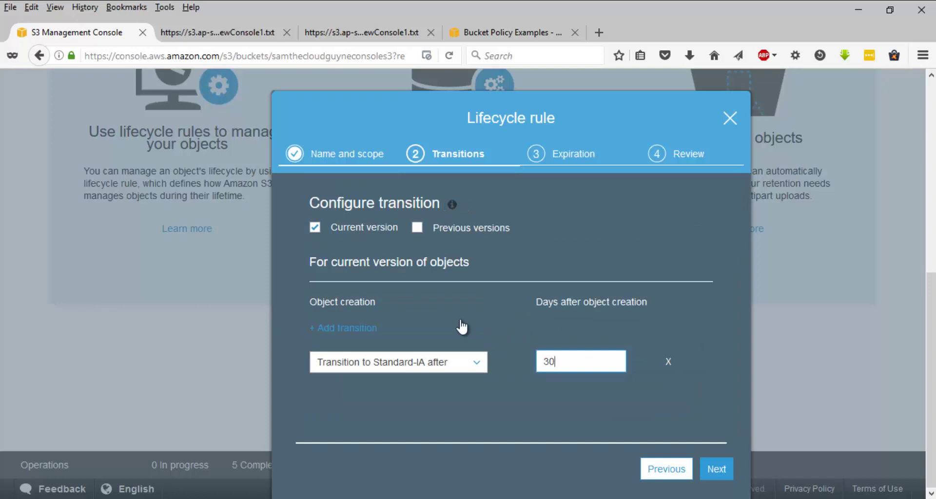
Add a second current-version transition to Amazon Glacier, trying 31 days before setting it to 60 days after object creation.
click(366, 328)
scroll(371, 342, down, 1)
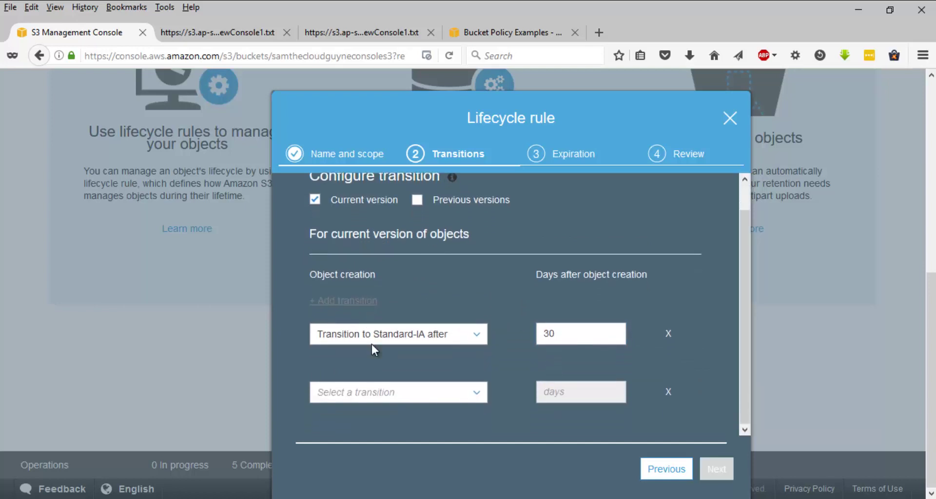
click(378, 390)
scroll(374, 418, down, 1)
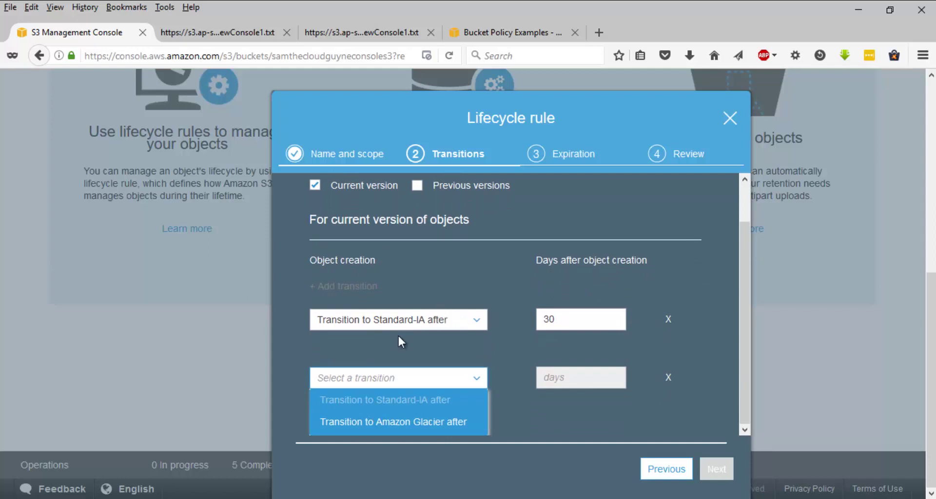
click(380, 422)
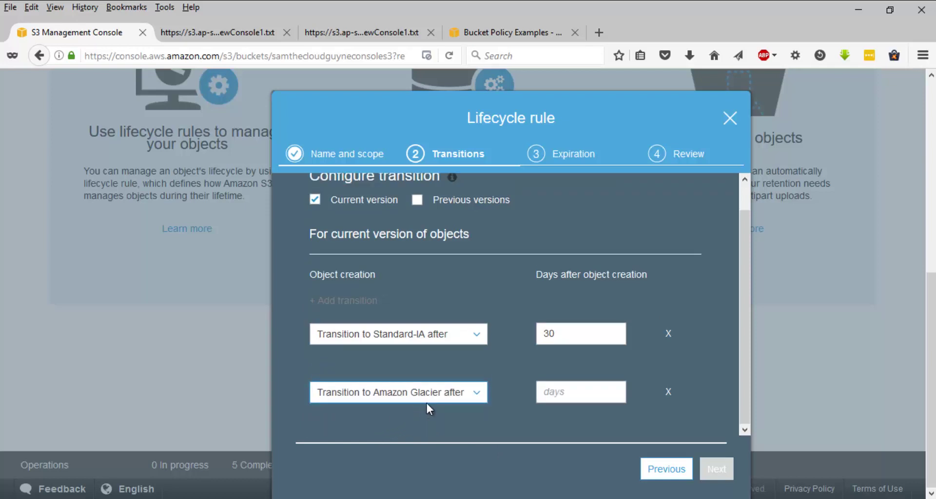
click(604, 389)
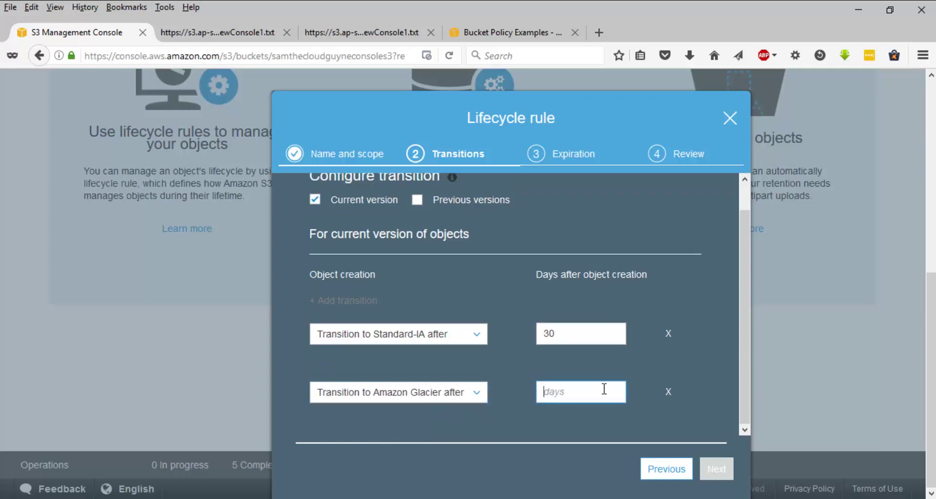
text(31)
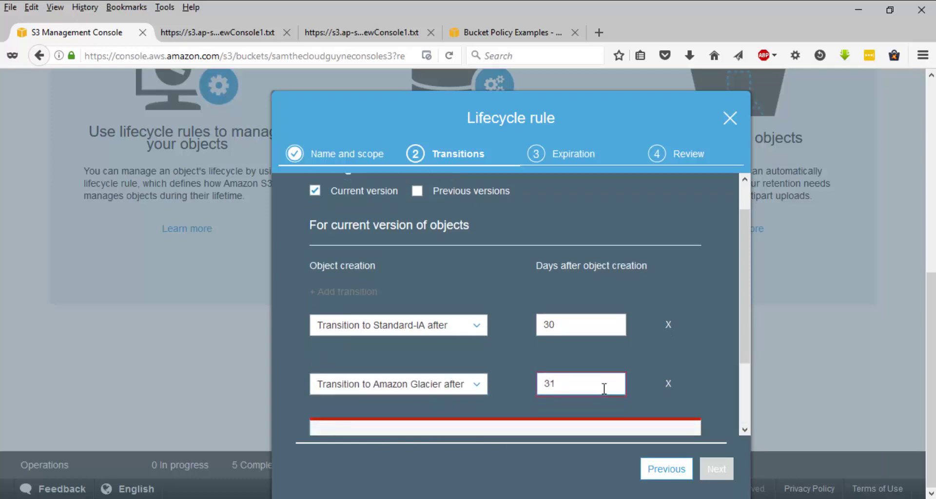
scroll(604, 389, down, 3)
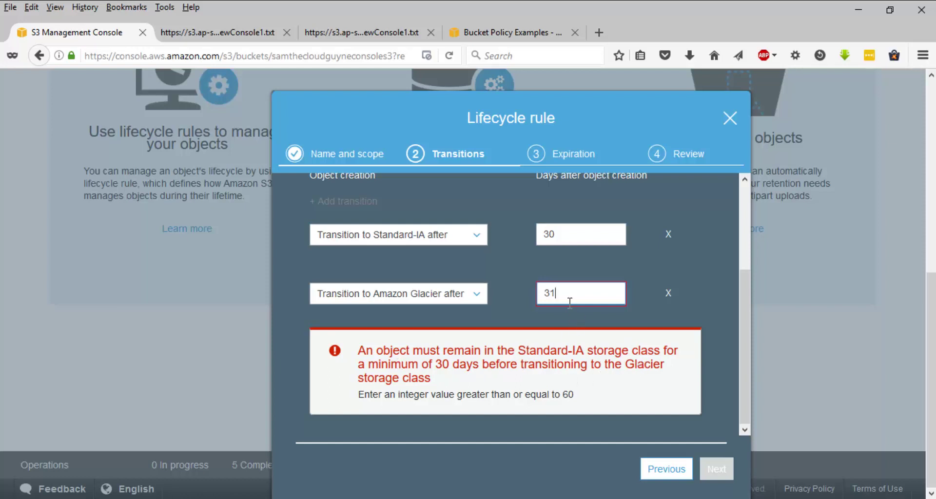
drag(566, 293, 498, 293)
text(60)
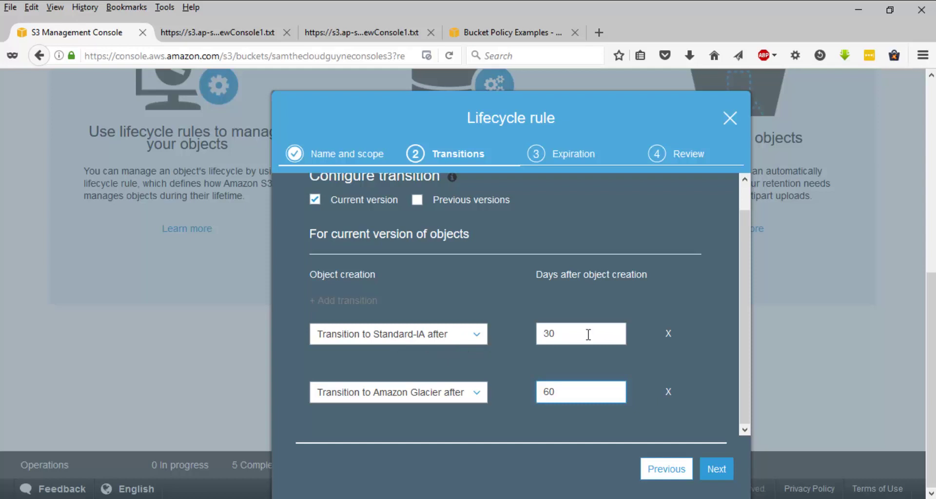
drag(591, 333, 521, 337)
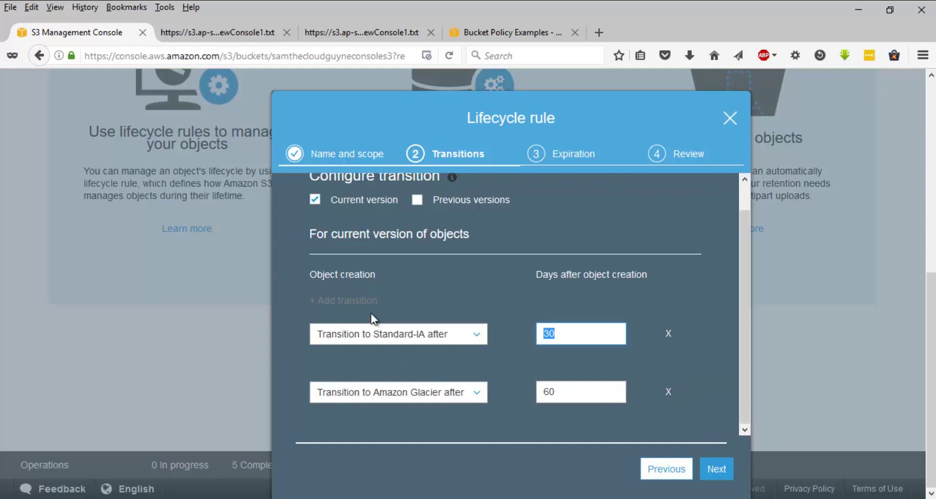
click(351, 307)
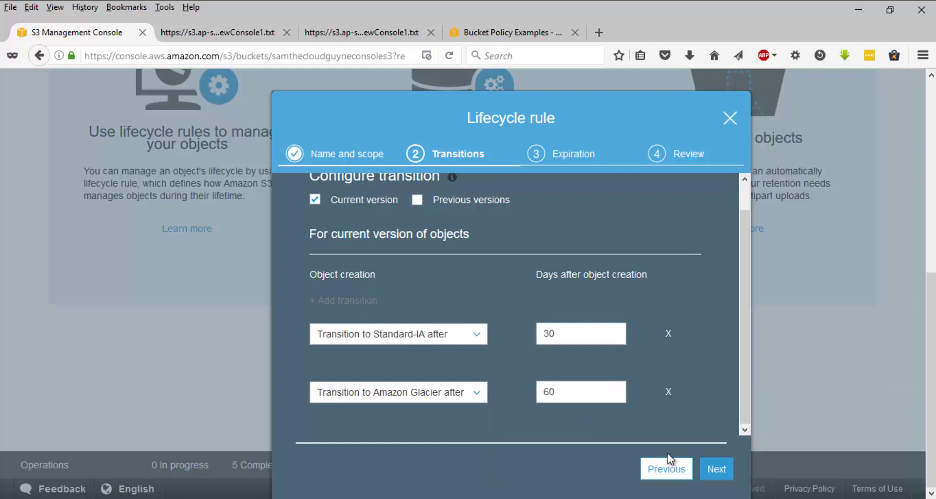
Enable transitions for previous versions of objects and add a transition to Standard-IA after 30 days.
click(431, 201)
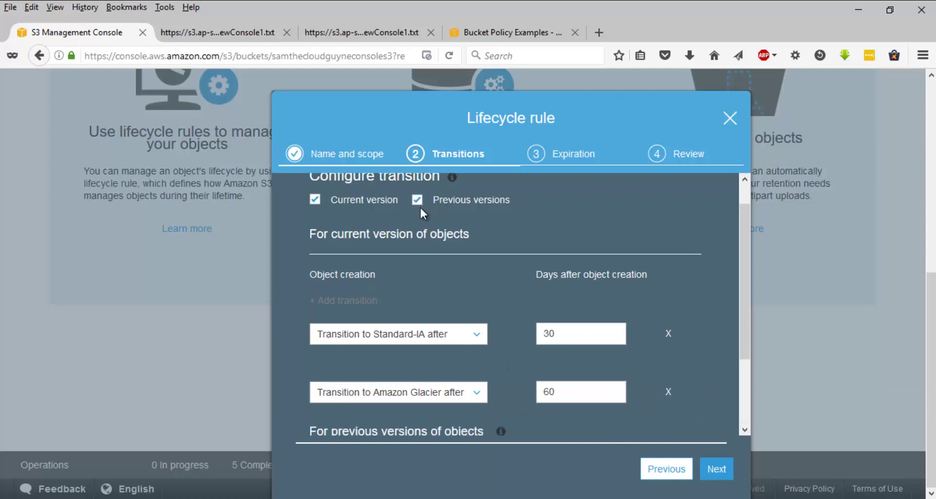
scroll(420, 221, down, 2)
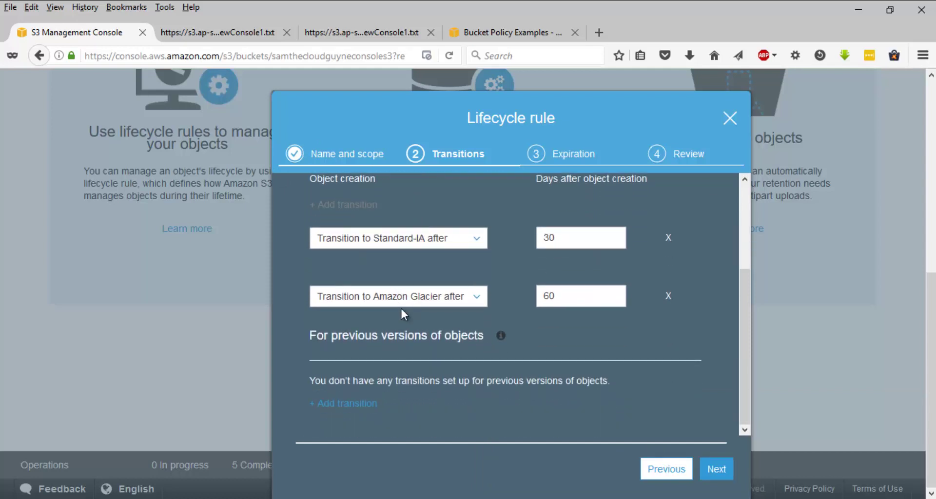
click(365, 405)
scroll(391, 399, down, 1)
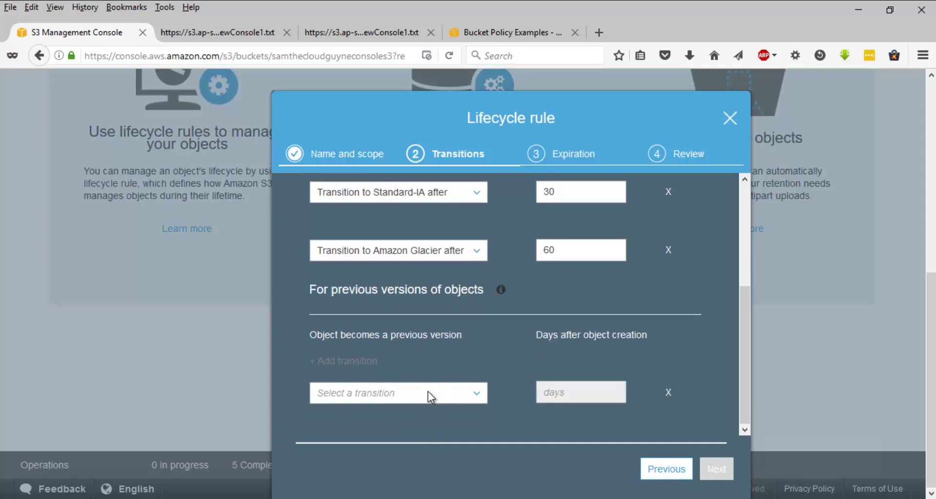
click(428, 393)
scroll(405, 425, down, 1)
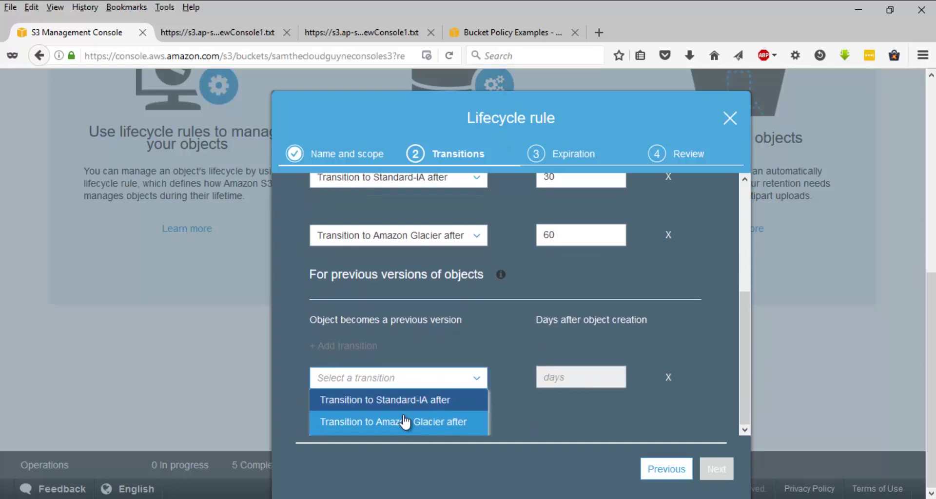
click(402, 408)
click(599, 389)
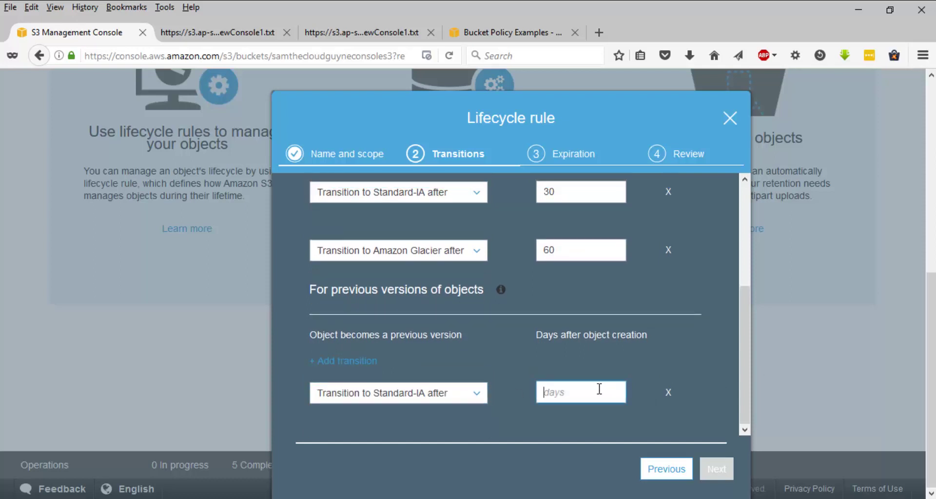
text(30)
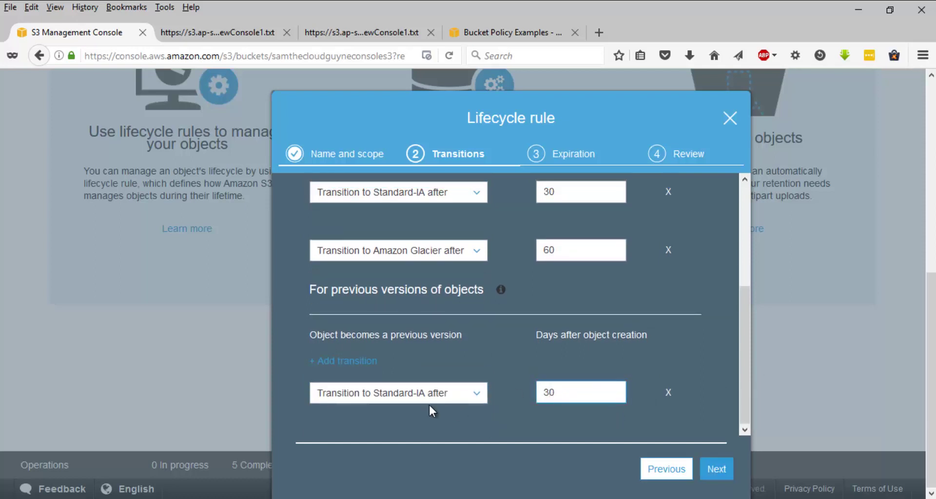
Add a second previous-version transition to Amazon Glacier after 60 days and continue to the expiration settings.
click(344, 361)
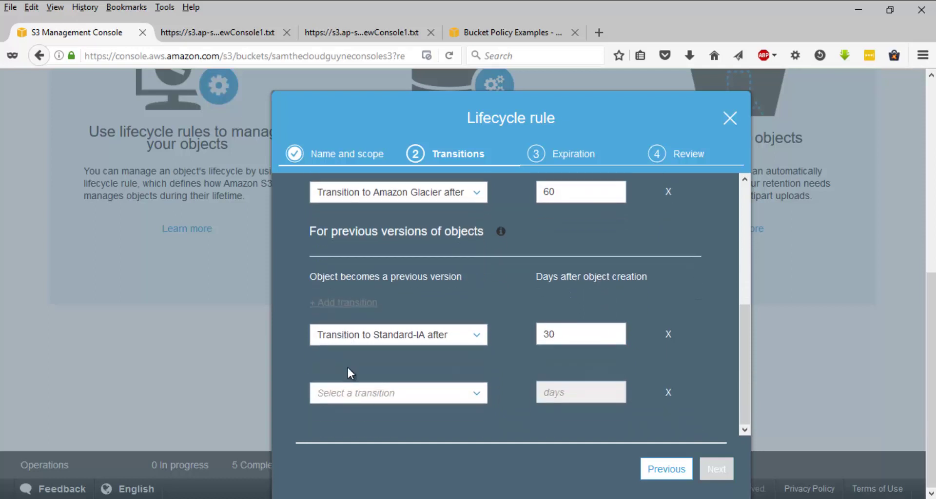
click(362, 398)
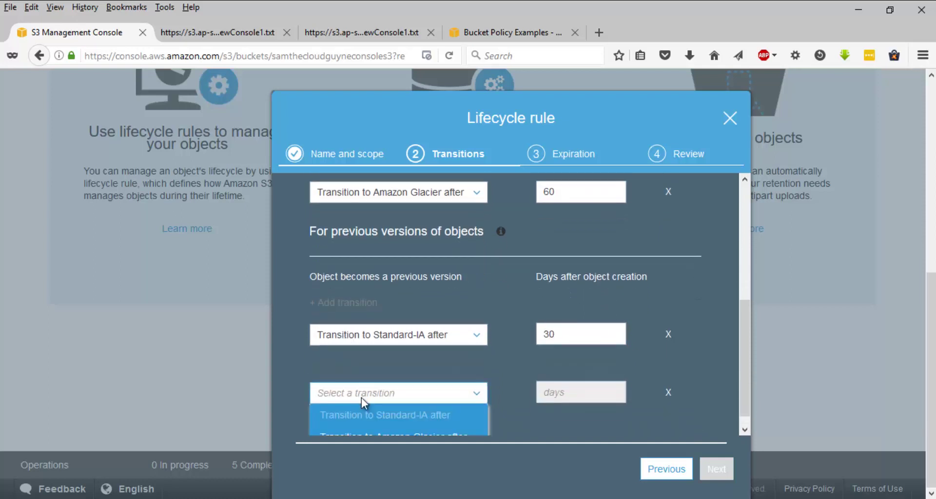
click(364, 431)
click(601, 389)
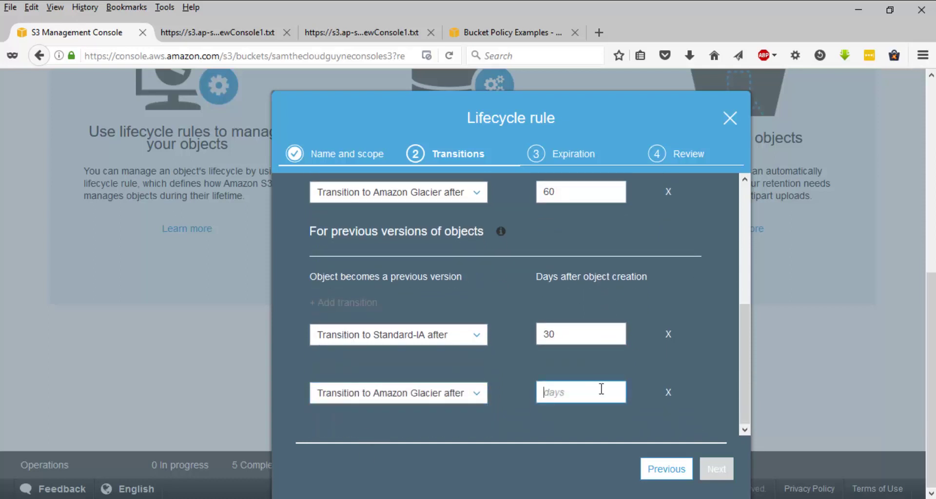
text(60)
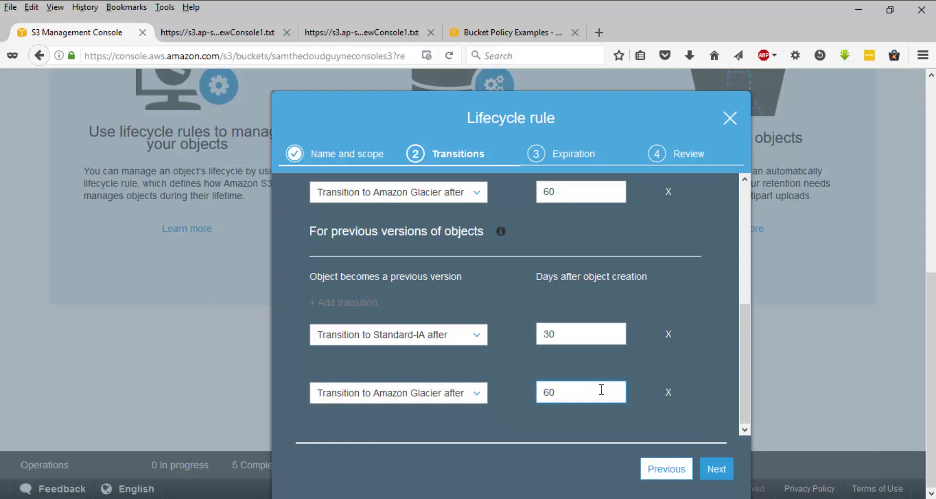
click(712, 469)
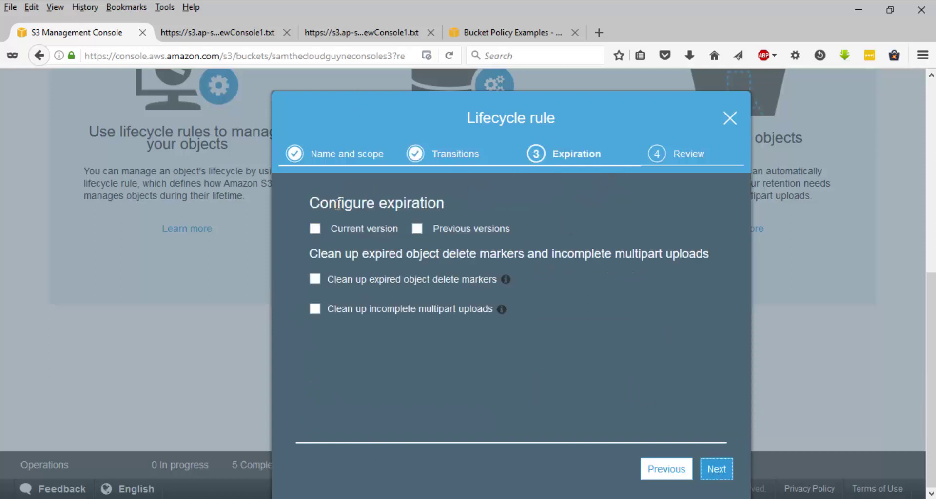
Enable expiration for current and previous versions, and expire the current version 61 days after object creation, trying 60 first.
click(315, 229)
click(416, 230)
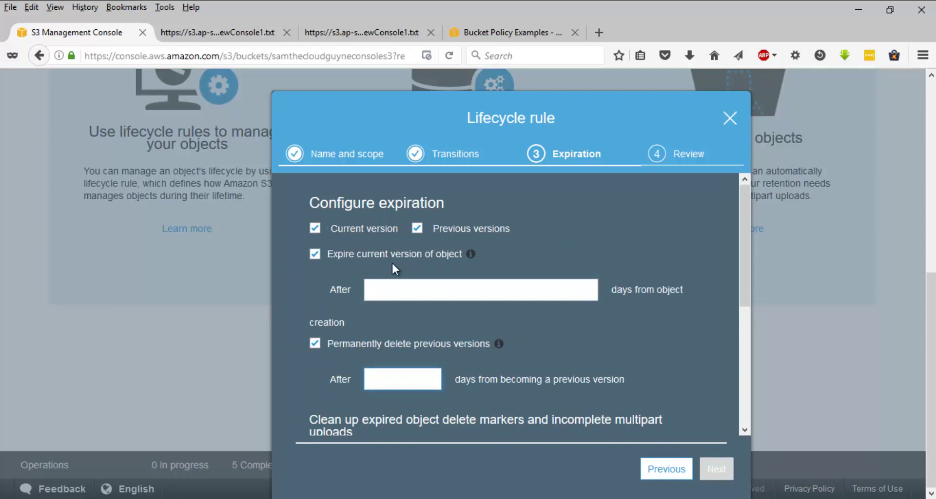
mouse_move(469, 257)
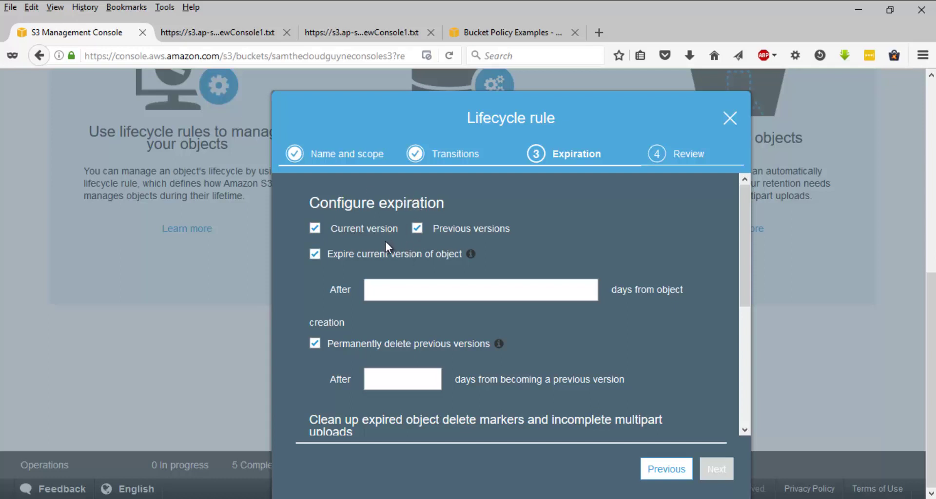
click(471, 292)
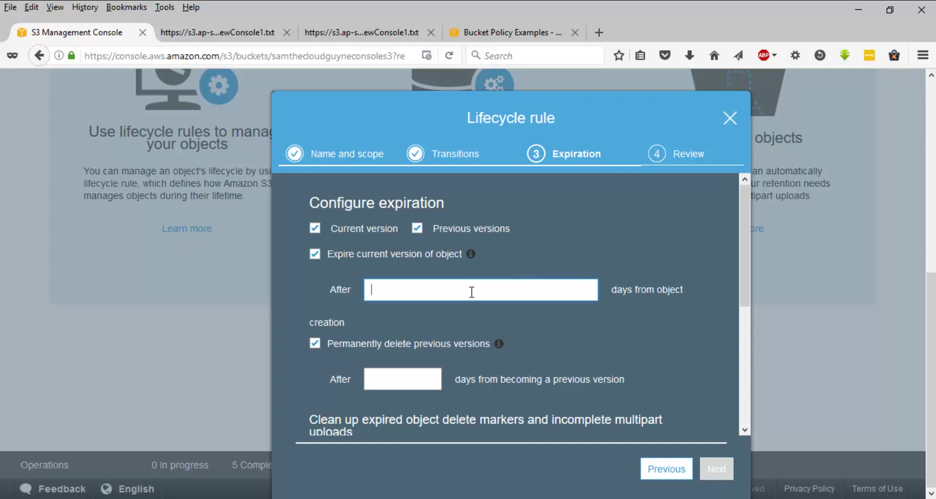
text(60)
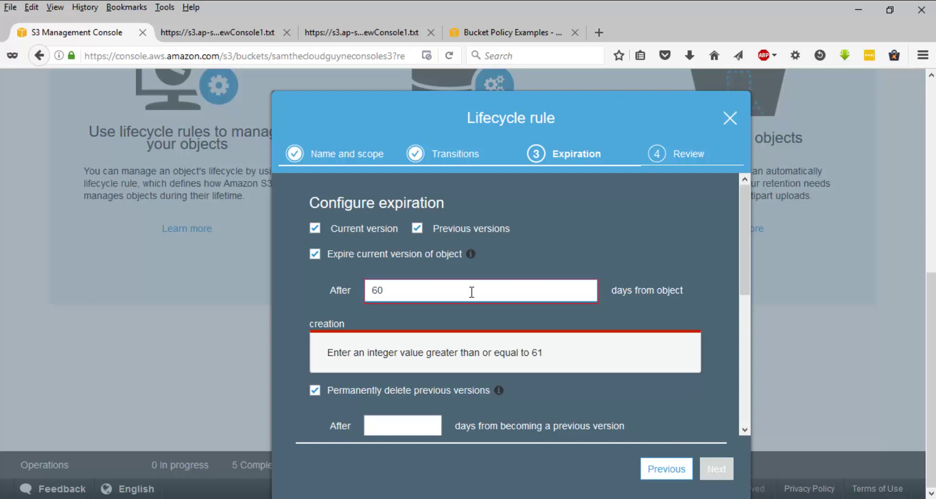
key(BackSpace)
key(BackSpace)
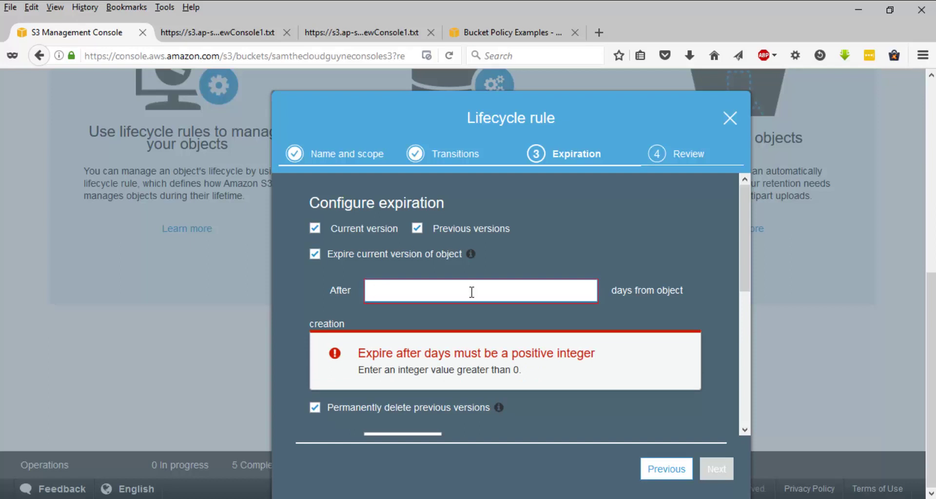
text(365)
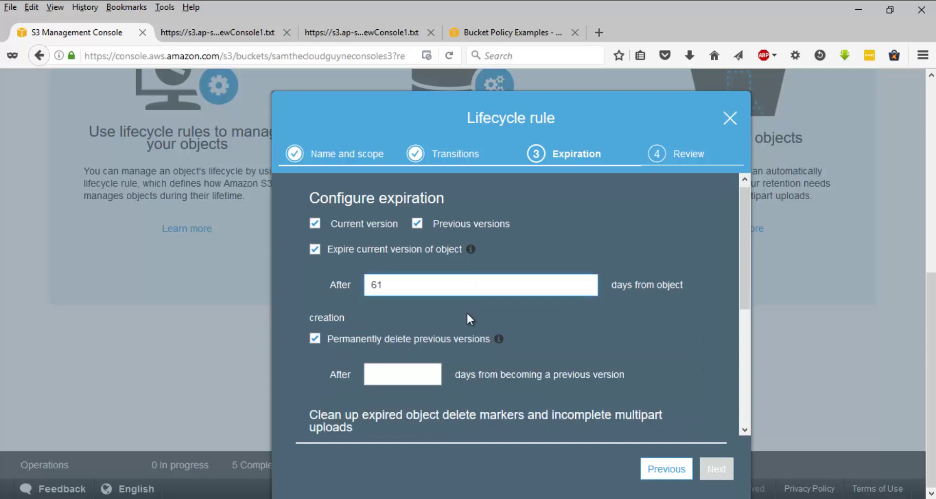
Set previous versions to be permanently deleted 61 days after becoming a previous version.
scroll(396, 225, down, 3)
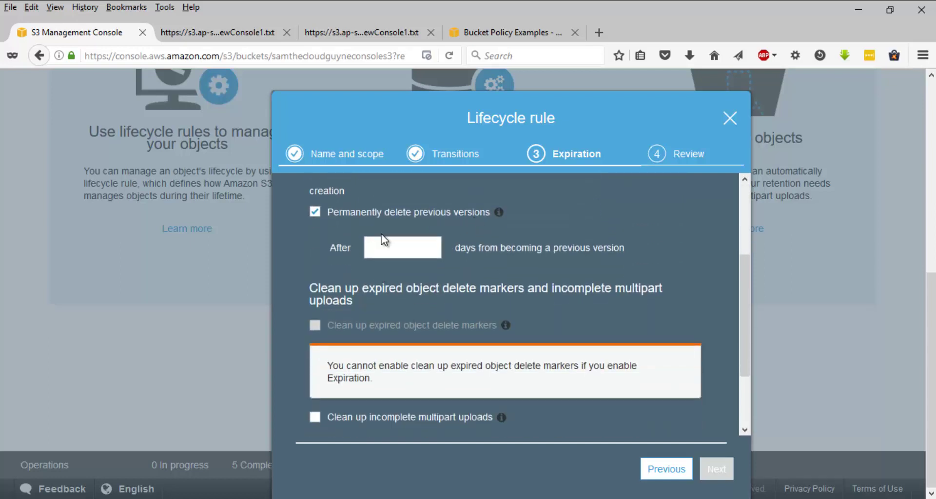
click(383, 245)
text(6)
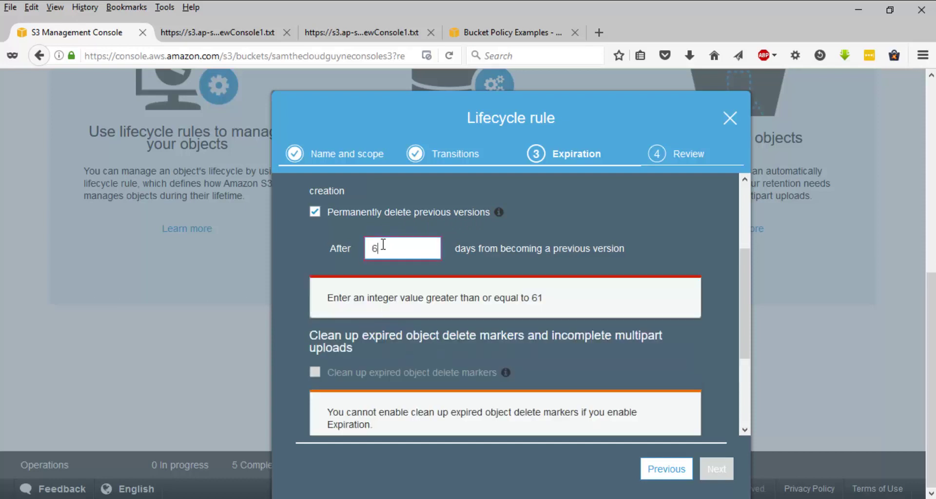
text(1)
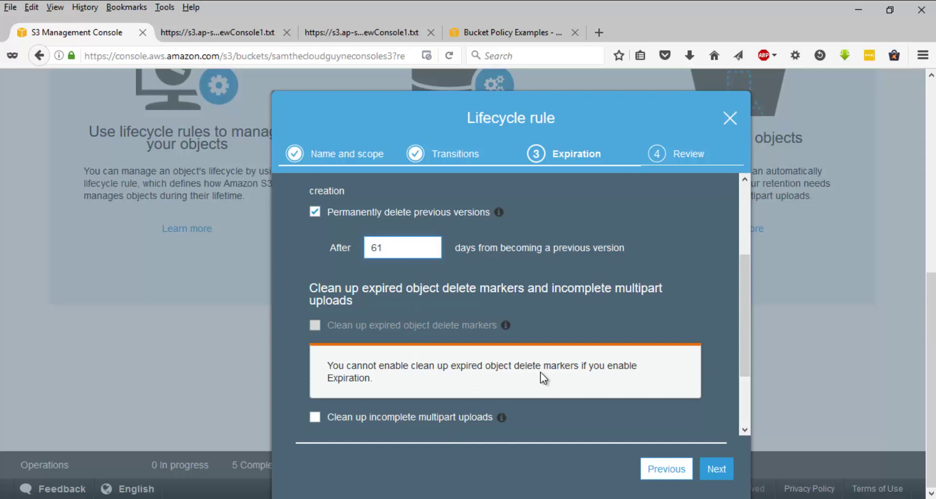
Enable cleanup of incomplete multipart uploads after 7 days from start of upload, and continue to the rule review.
scroll(607, 379, down, 2)
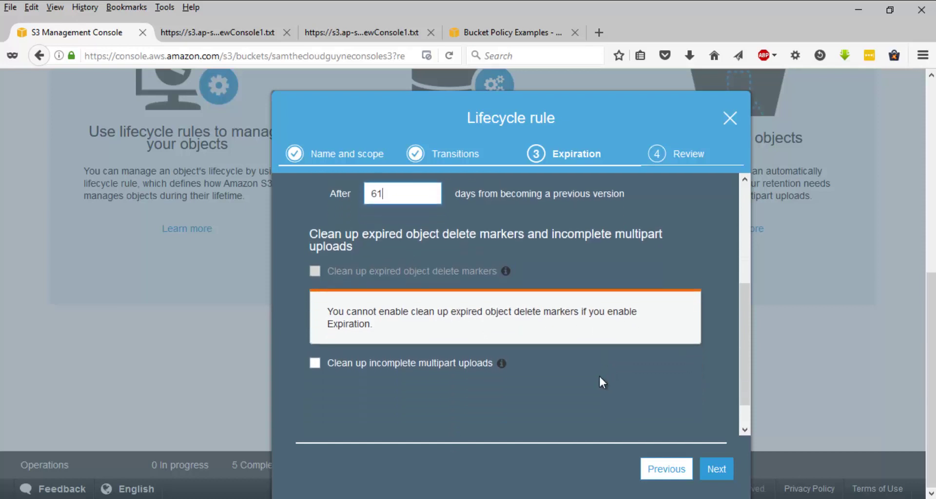
click(315, 351)
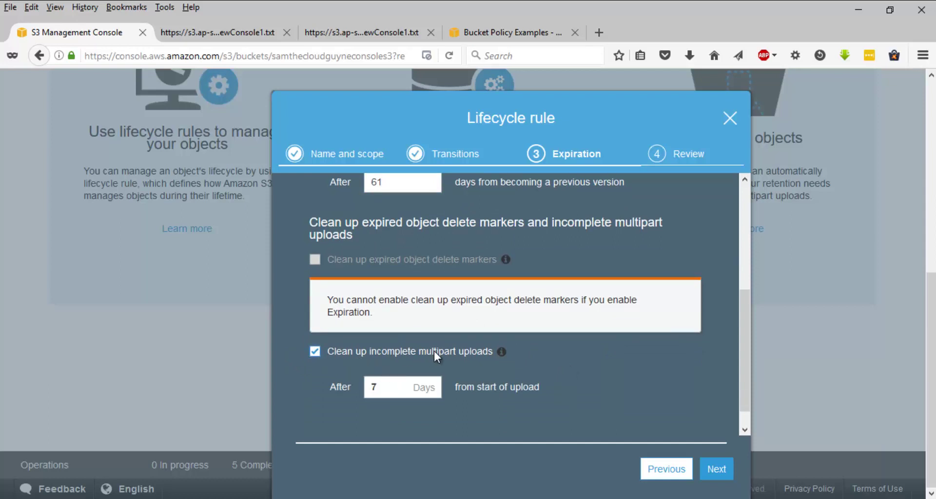
mouse_move(501, 359)
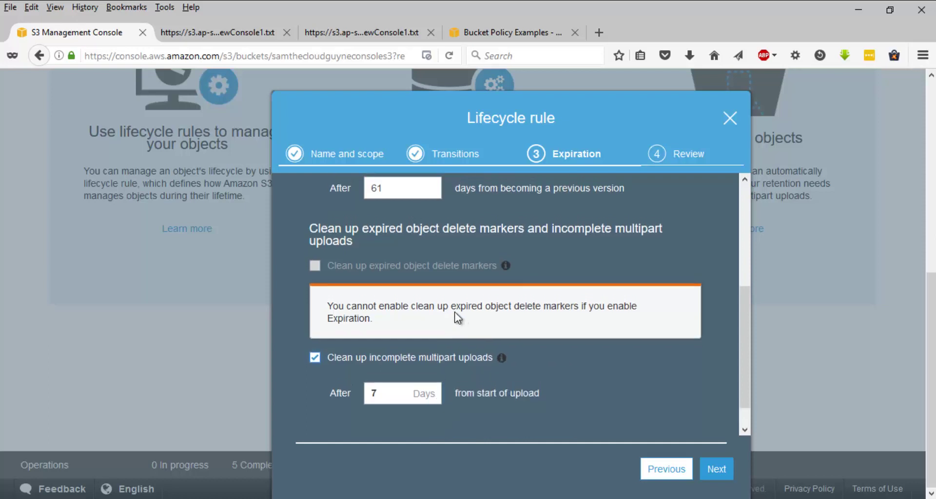
scroll(455, 312, up, 5)
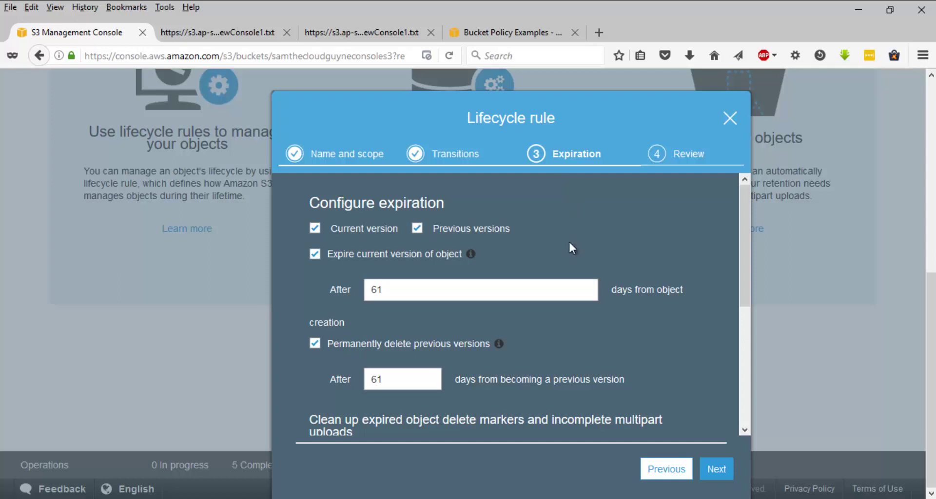
click(703, 472)
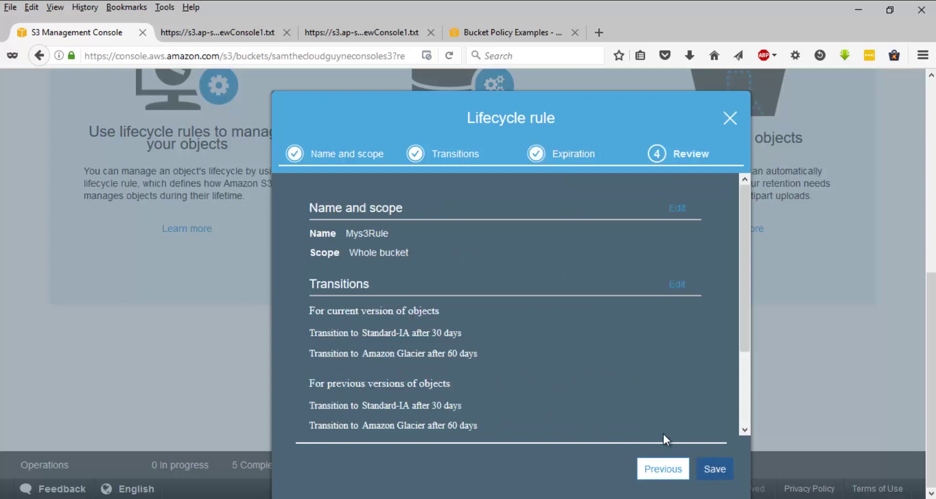
Review the lifecycle rule's scope, transitions and expiration settings, save the rule, and check its entry in the bucket's lifecycle rules.
scroll(519, 283, down, 3)
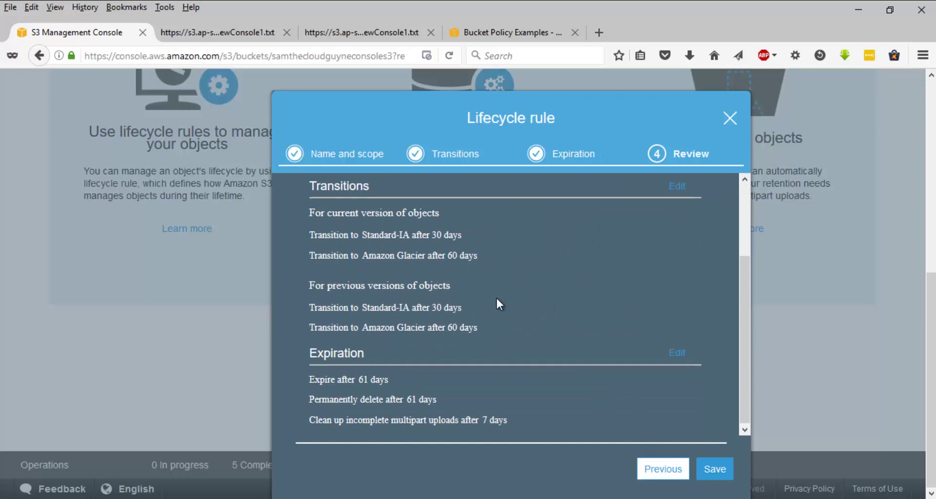
scroll(497, 297, up, 3)
scroll(499, 293, down, 3)
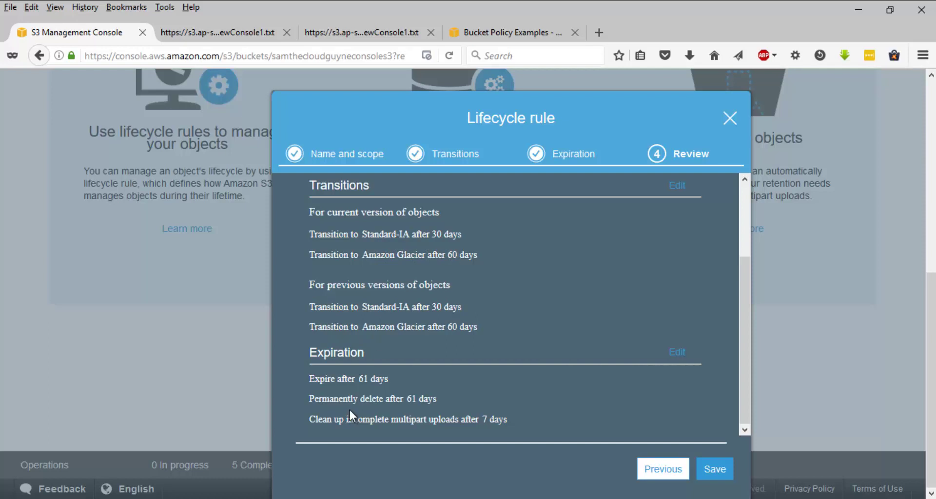
click(710, 471)
scroll(182, 313, up, 5)
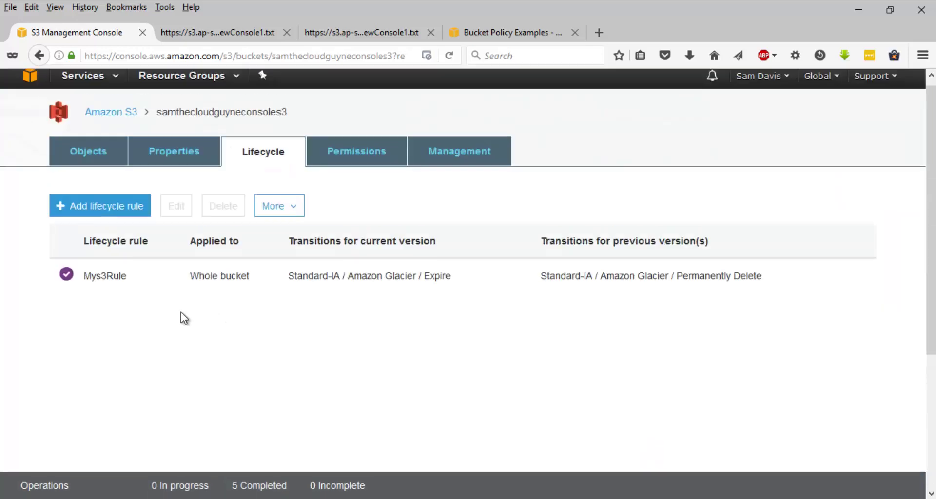
scroll(181, 313, down, 2)
scroll(181, 313, up, 2)
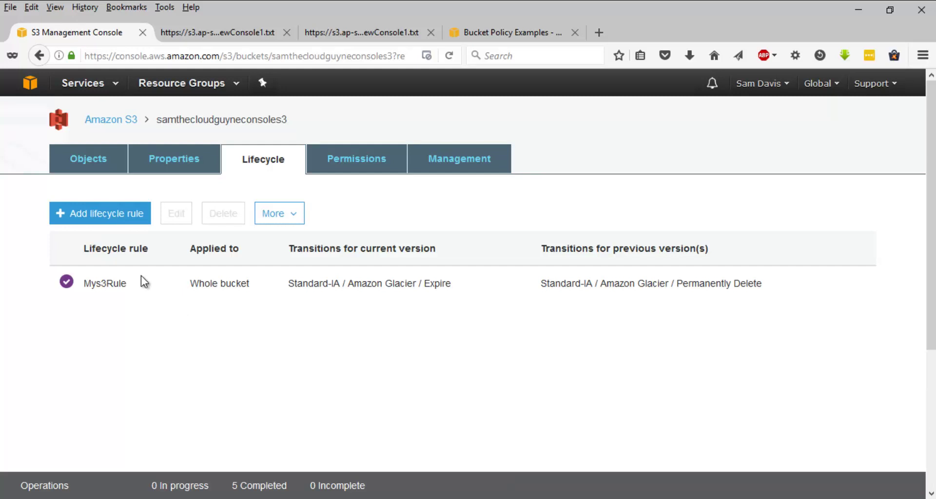
Go back to the list of all buckets and reopen samthecloudguyneconsoles3 to view its objects.
click(116, 122)
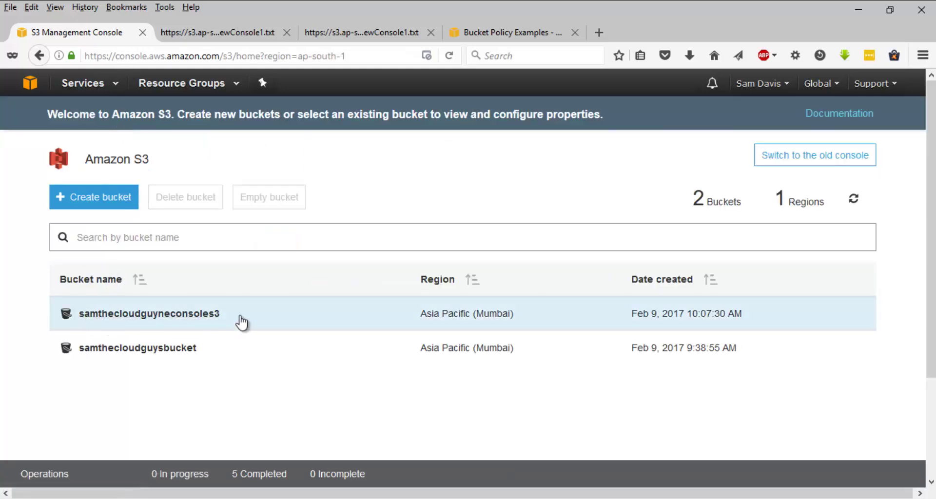
click(125, 314)
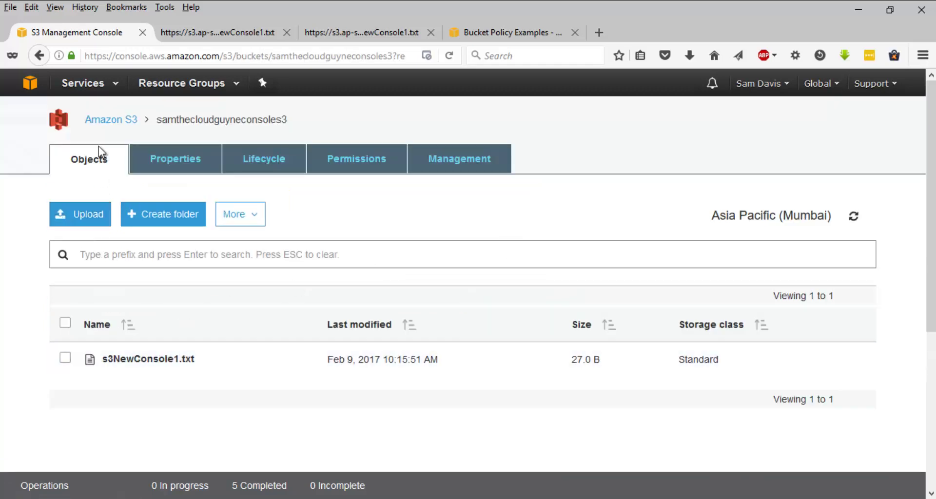
click(105, 122)
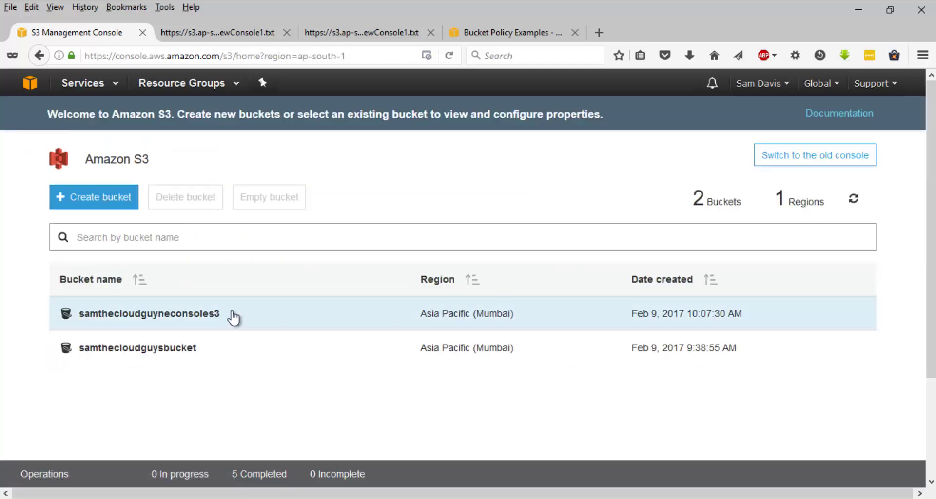
click(165, 318)
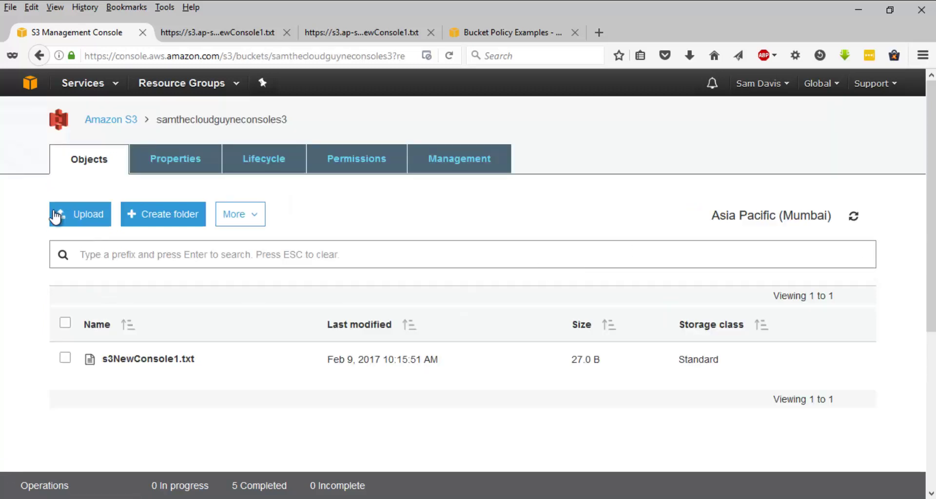
Delete the bucket samthecloudguyneconsoles3 from the bucket list, pasting its name to confirm.
click(100, 126)
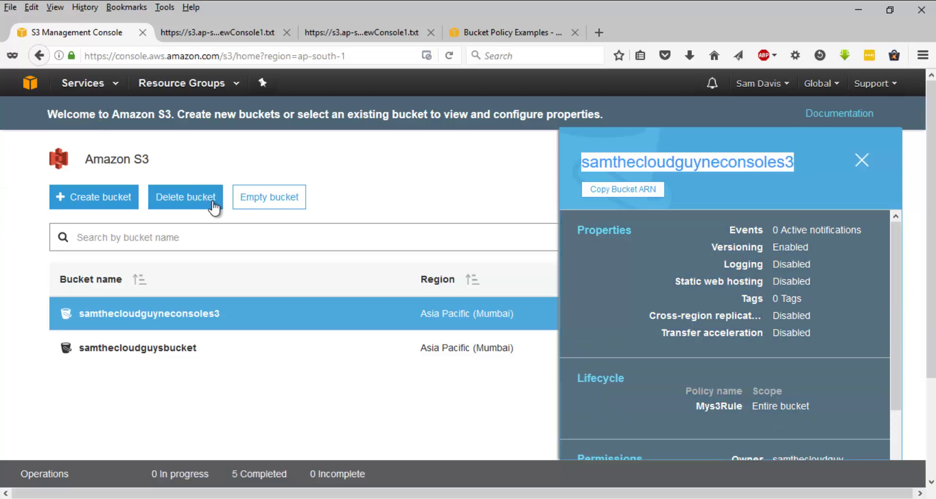
click(214, 203)
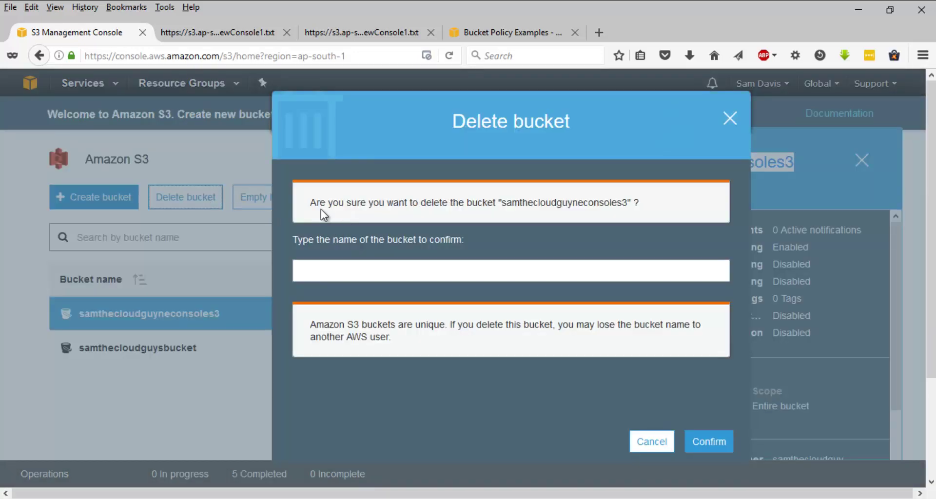
right_click(352, 268)
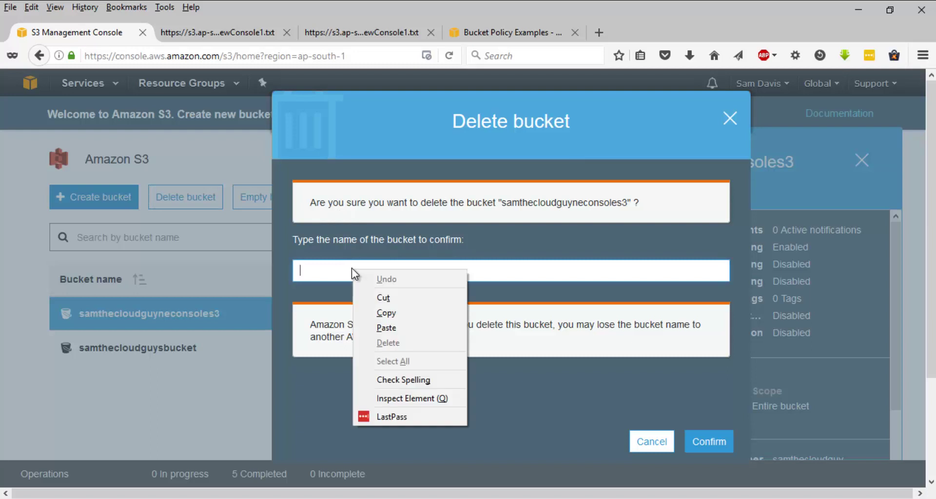
click(412, 327)
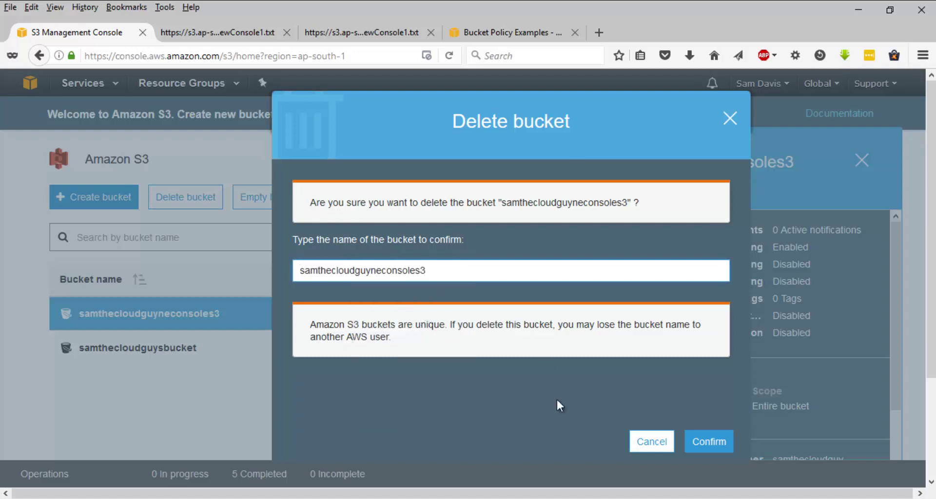
click(702, 443)
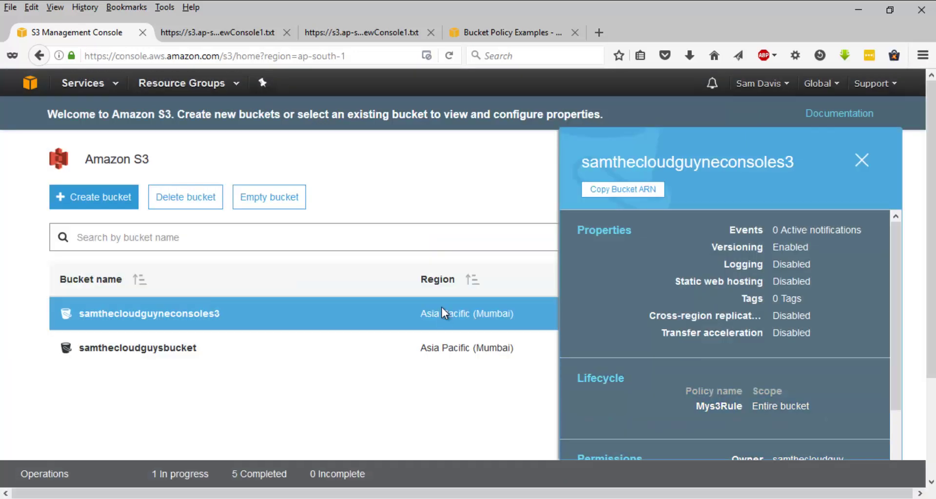
Select the remaining bucket samthecloudguysbucket and copy its name from its details.
click(266, 321)
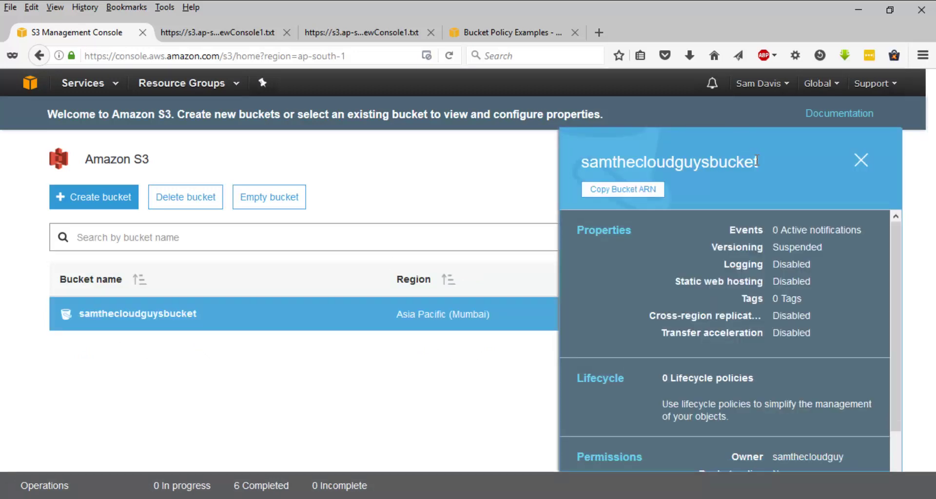
drag(758, 160, 616, 162)
double_click(686, 163)
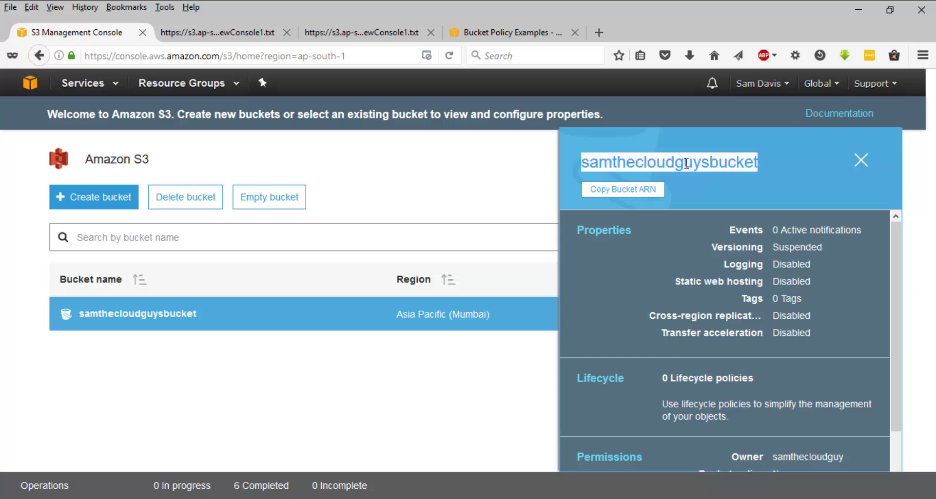
right_click(633, 165)
click(640, 176)
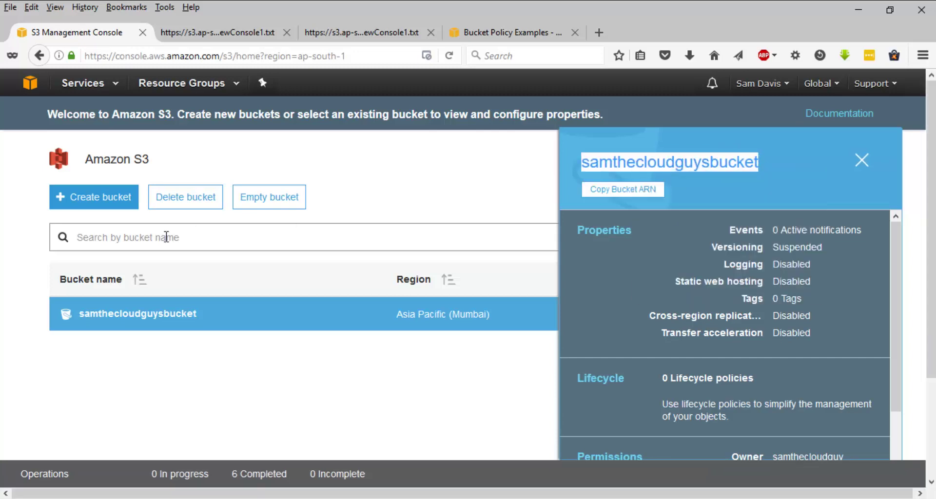
Delete the bucket samthecloudguysbucket, pasting its name to confirm the deletion.
click(193, 371)
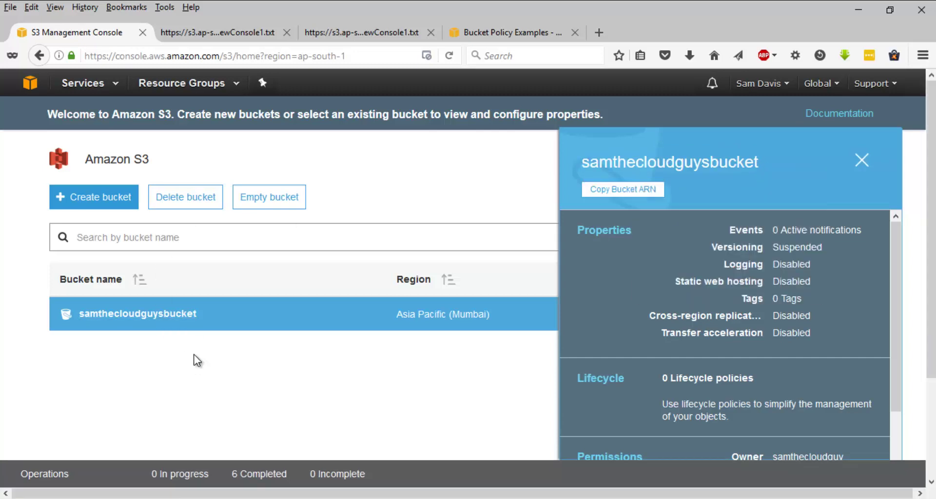
click(205, 195)
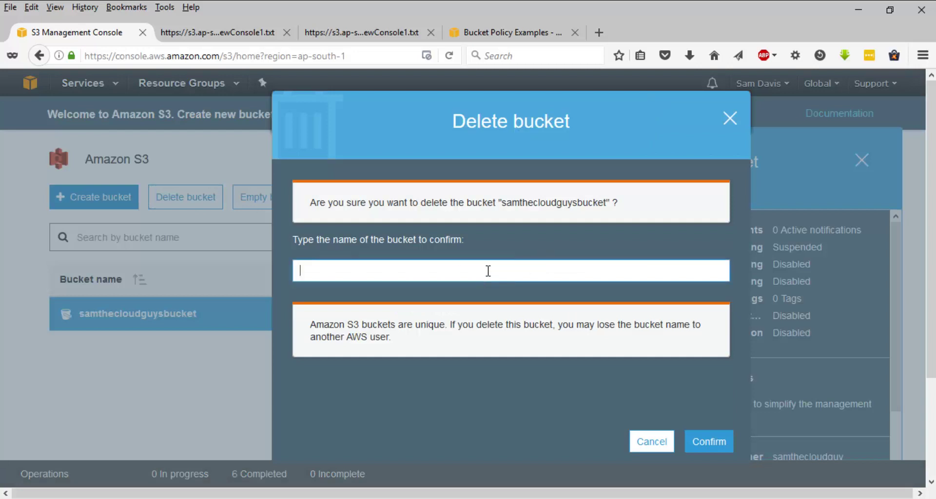
right_click(487, 271)
click(538, 328)
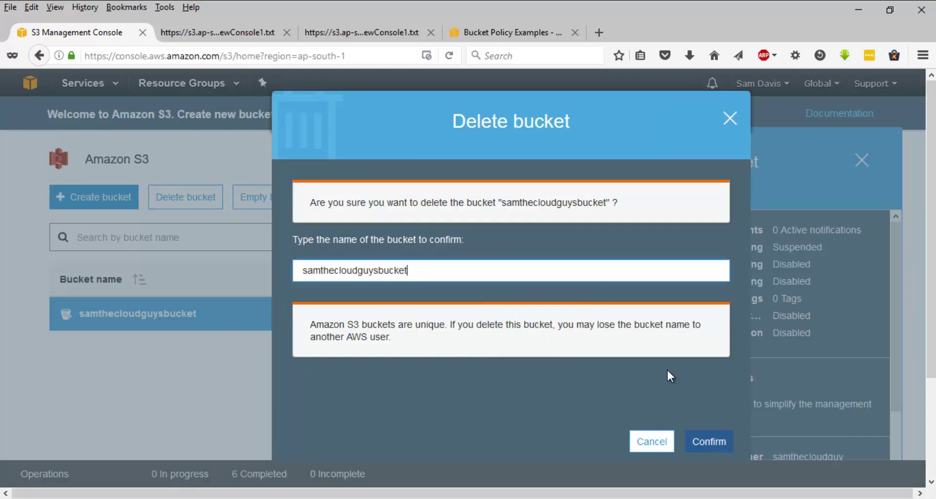
click(711, 442)
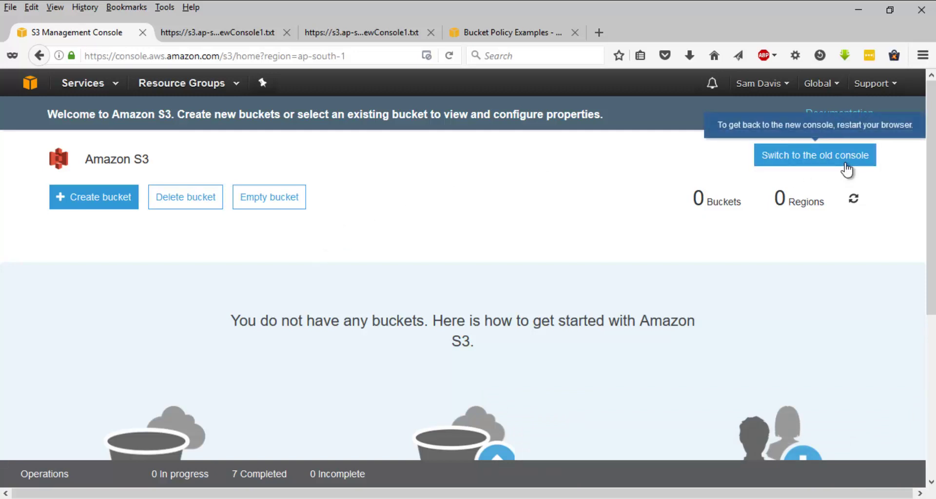
Switch to the old S3 console and create a bucket named staticwebsitesamthecloudguy in the Mumbai region.
click(847, 168)
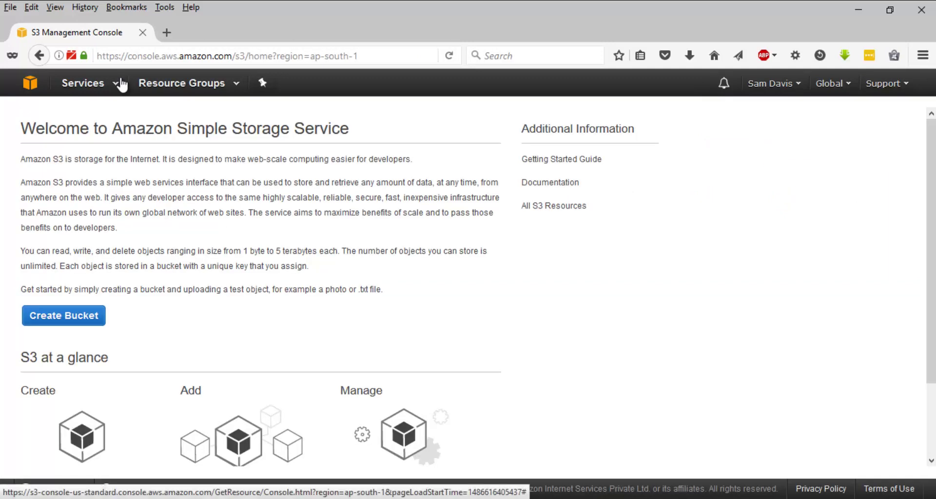
click(45, 317)
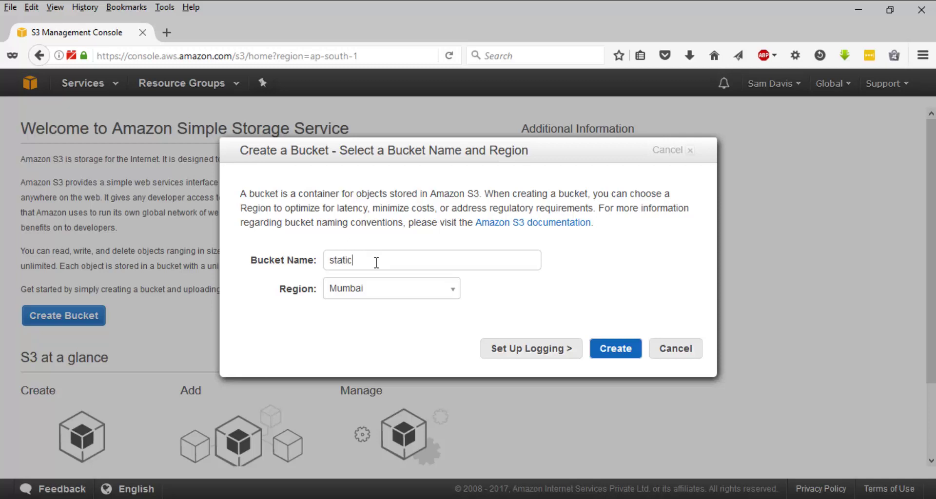
text(websitesamthecloudguy)
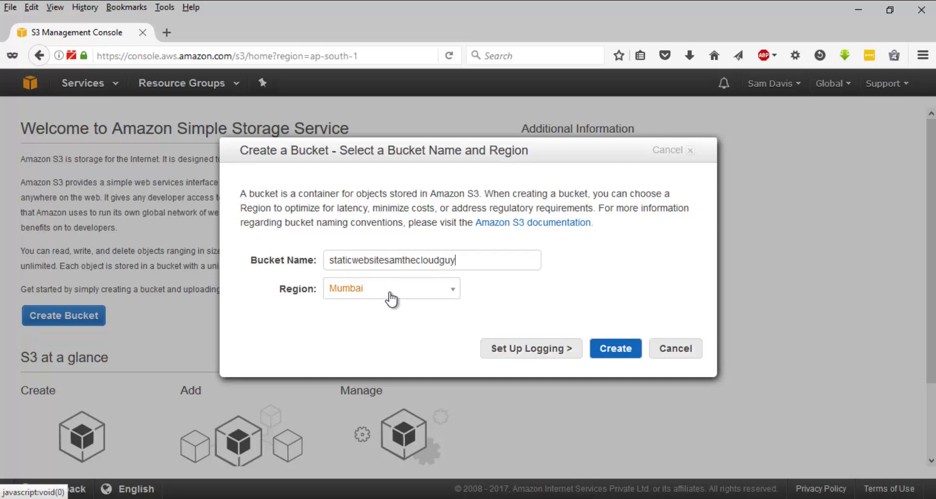
click(390, 292)
click(444, 294)
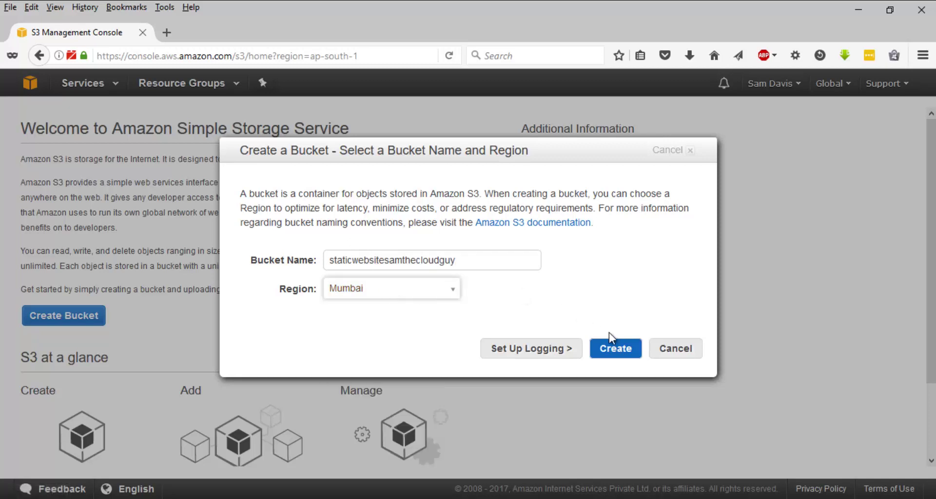
click(627, 346)
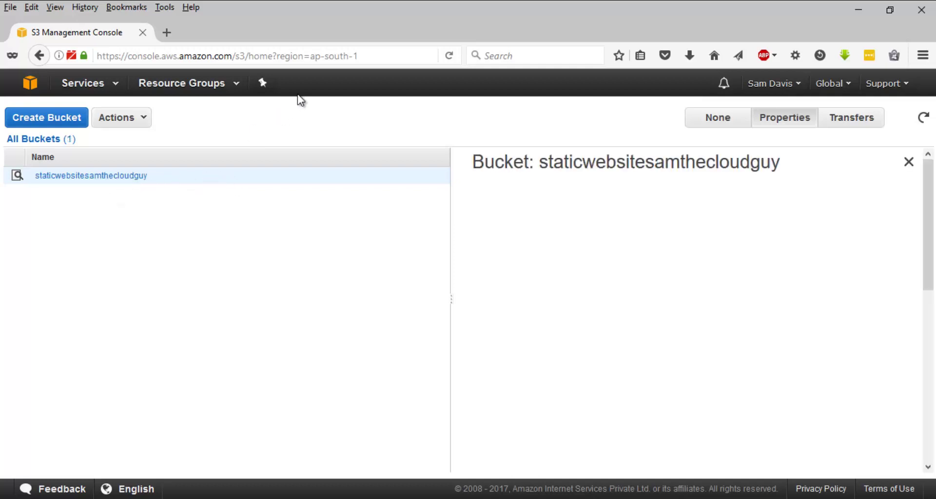
Enable static website hosting for the new bucket with index.html as index document and error.html as error document, and save.
scroll(564, 288, down, 2)
click(551, 226)
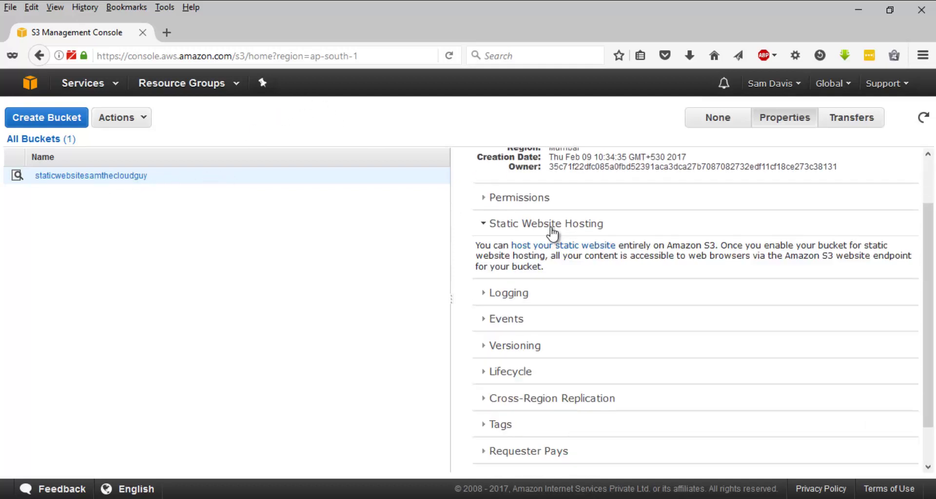
scroll(617, 280, down, 1)
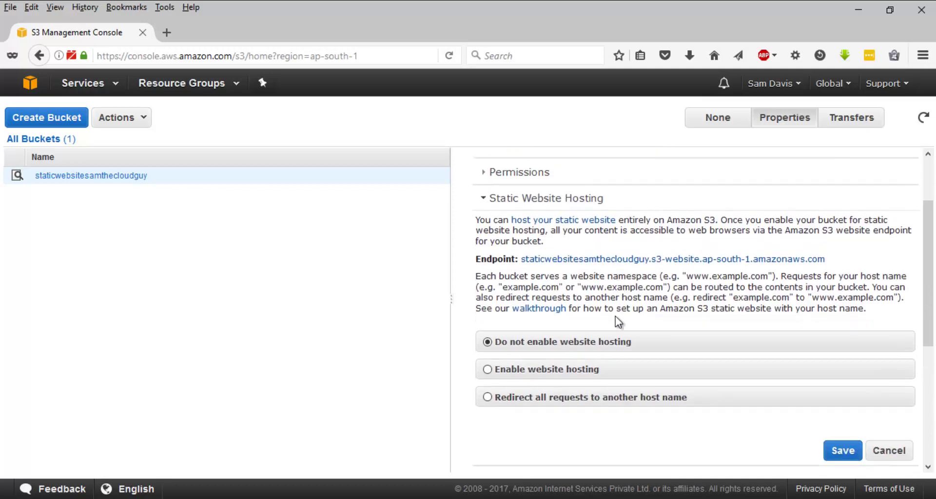
click(556, 369)
scroll(646, 381, down, 3)
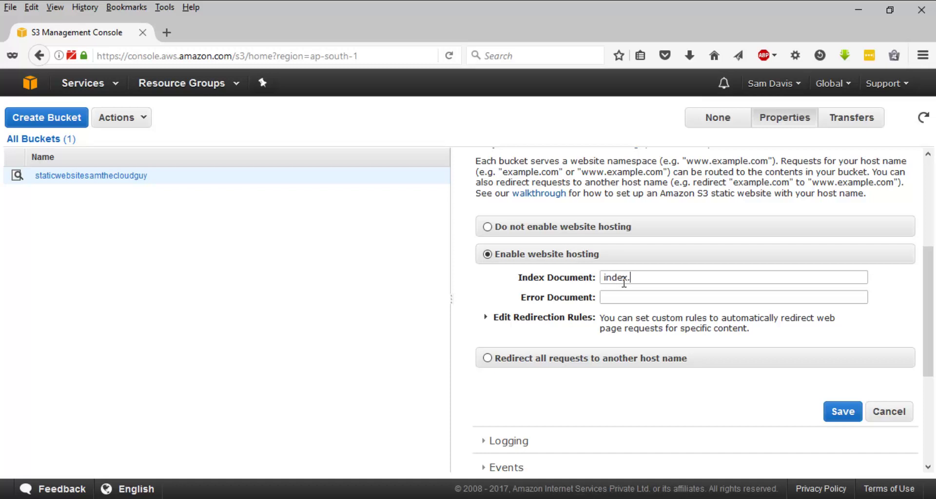
text(tml)
scroll(649, 293, down, 3)
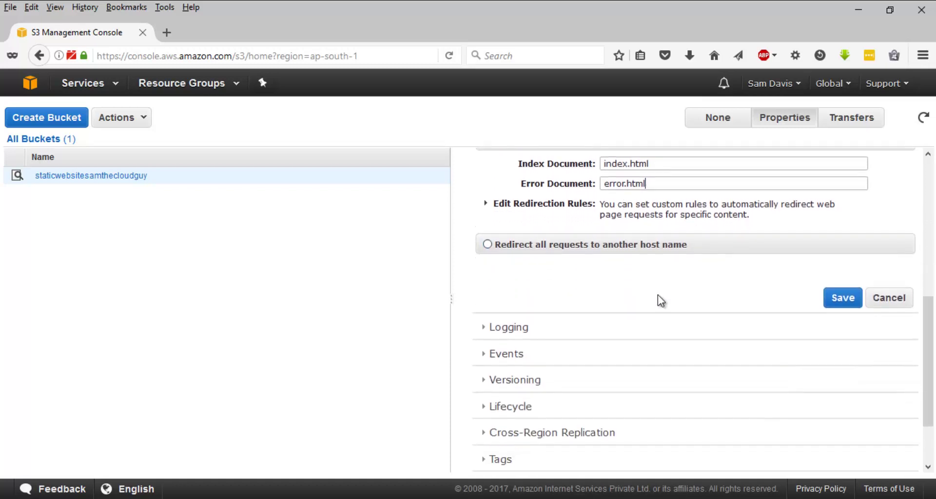
click(846, 297)
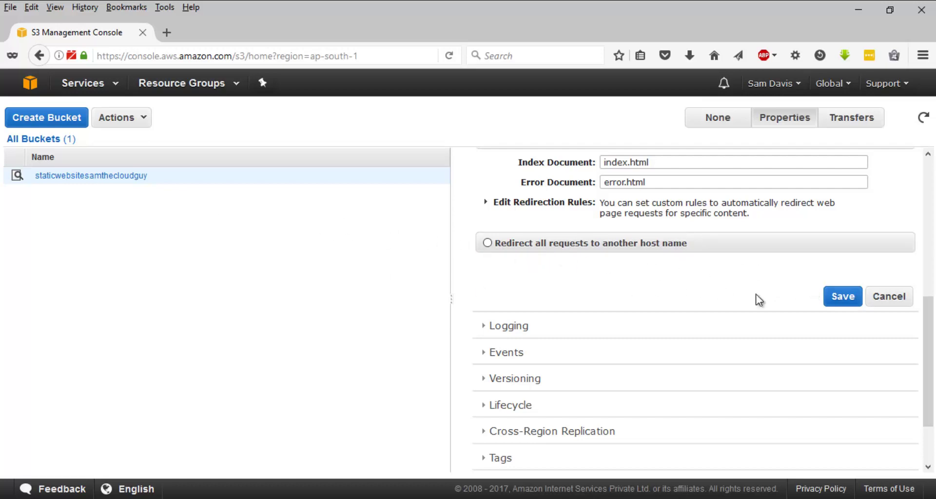
Open the bucket's static website endpoint in a new browser tab to check the page, and return to the console.
scroll(760, 292, up, 6)
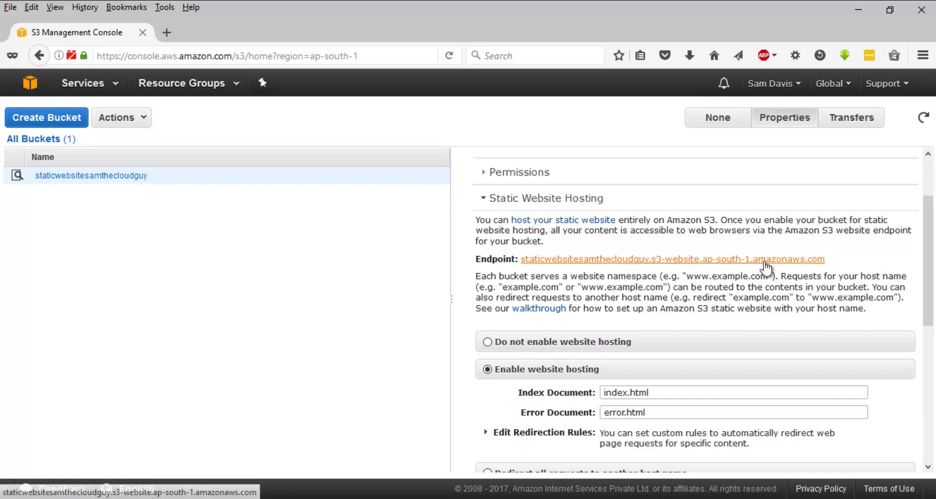
middle_click(823, 264)
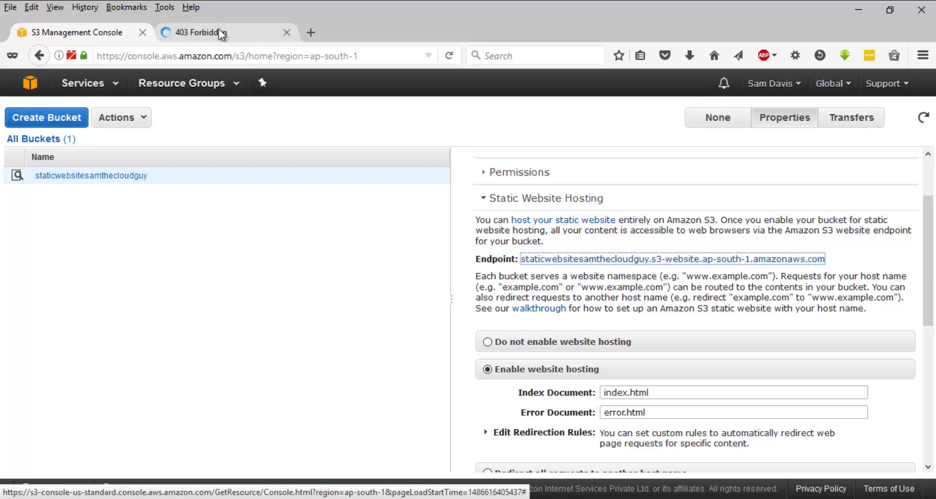
click(222, 33)
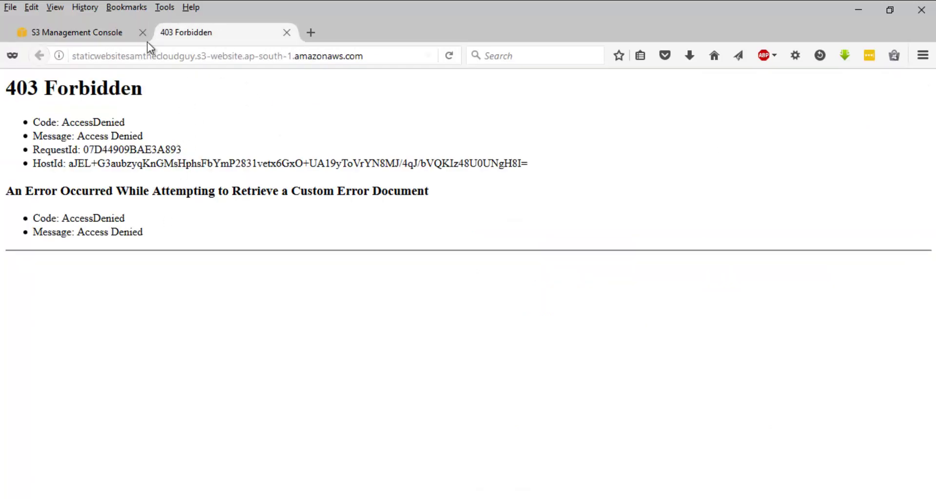
click(83, 39)
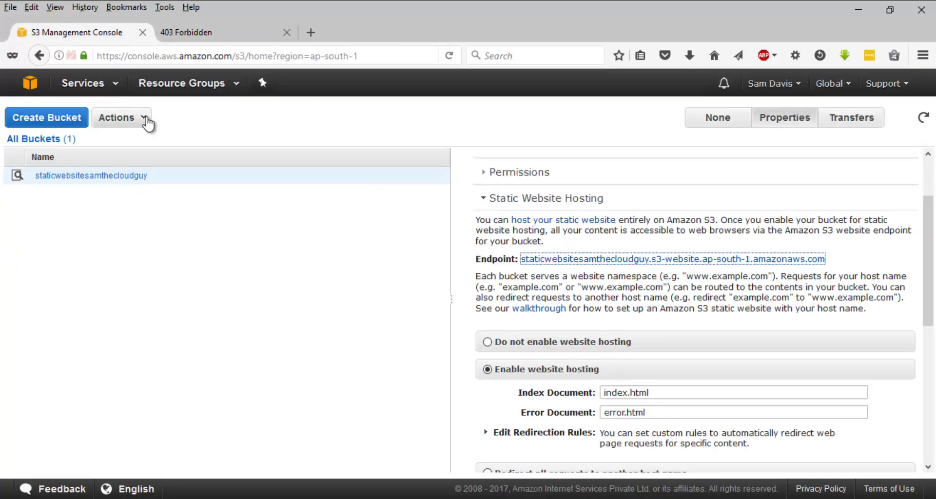
click(126, 120)
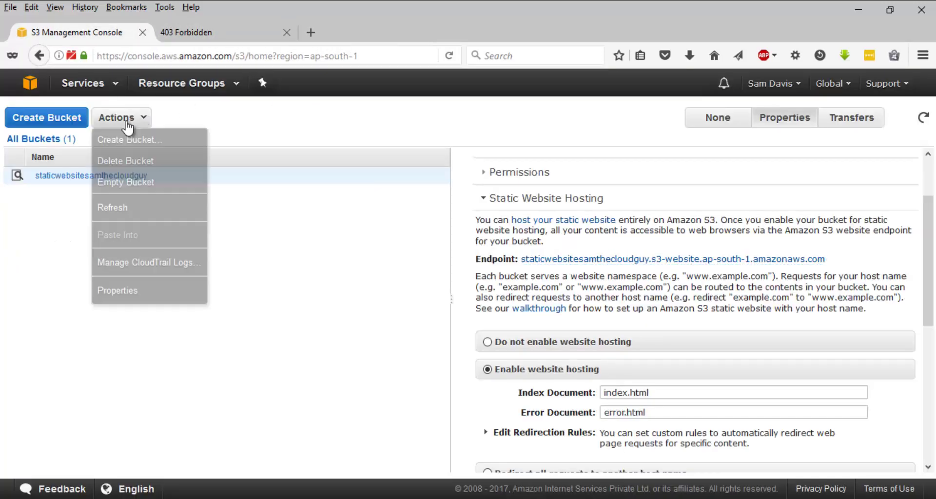
click(25, 285)
scroll(782, 424, down, 5)
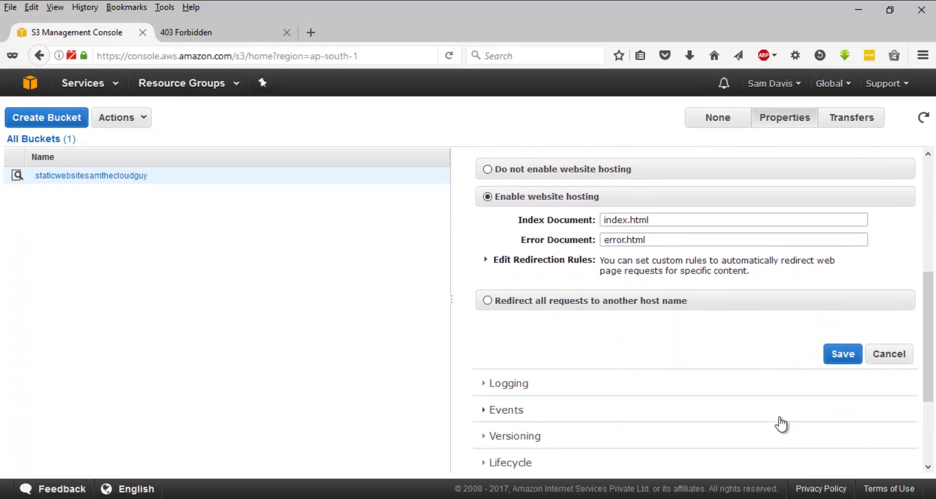
scroll(777, 426, down, 2)
scroll(633, 376, up, 7)
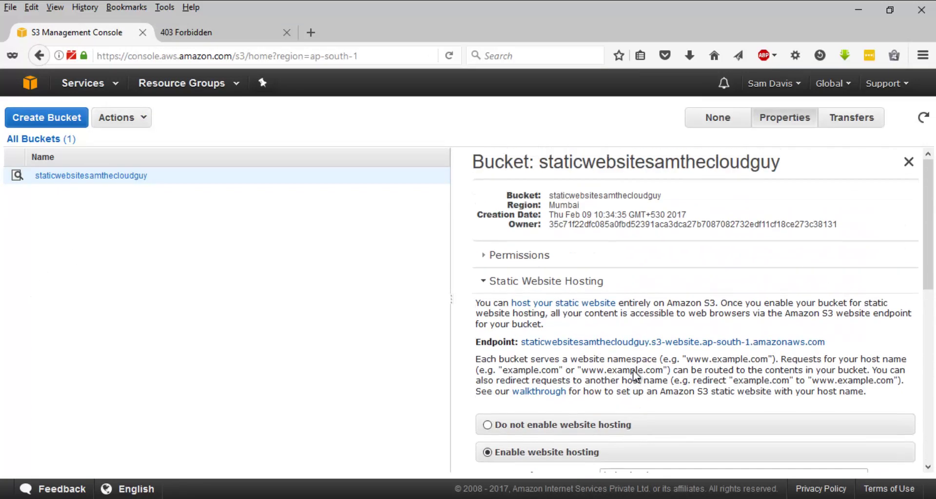
Collapse the static website hosting settings and add a permission entry to the bucket with Everyone as the grantee.
click(496, 283)
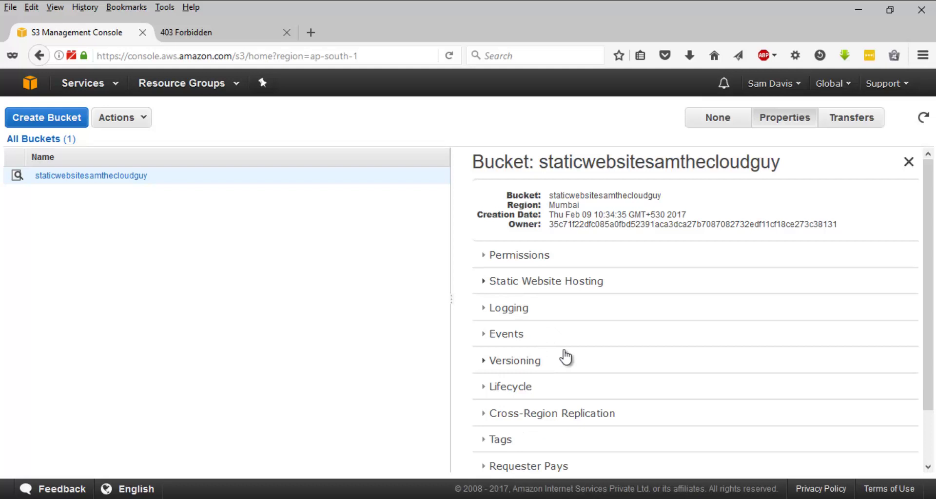
click(545, 257)
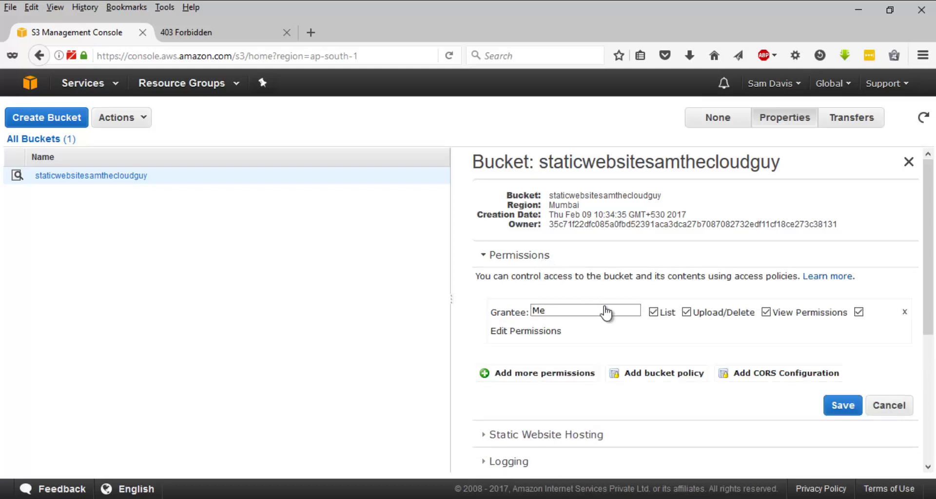
click(539, 375)
scroll(561, 361, down, 2)
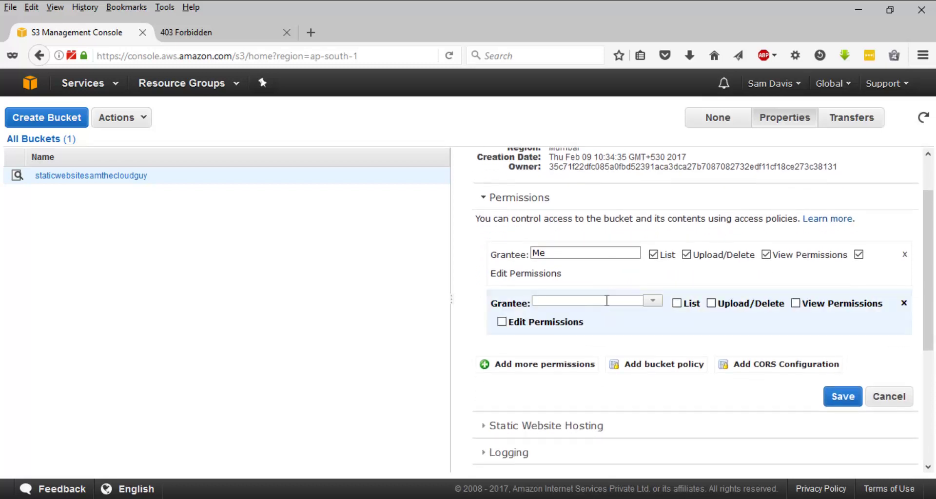
click(653, 301)
click(595, 335)
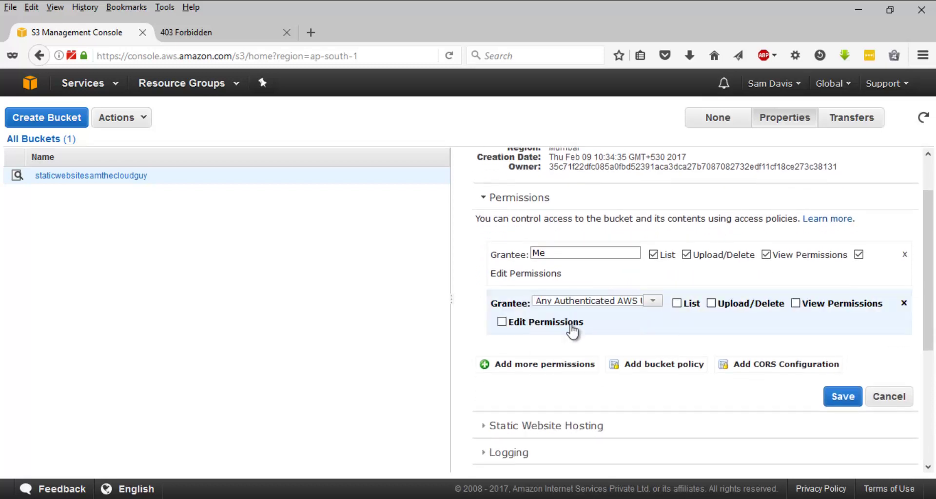
click(653, 301)
click(604, 320)
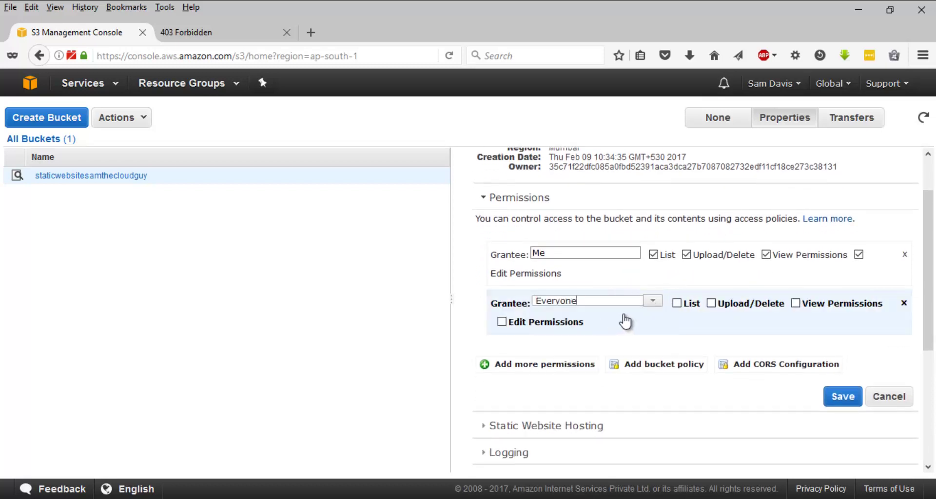
Grant Everyone the List, Upload/Delete, View Permissions and Edit Permissions rights, save them, and collapse the permissions section.
click(687, 309)
click(712, 304)
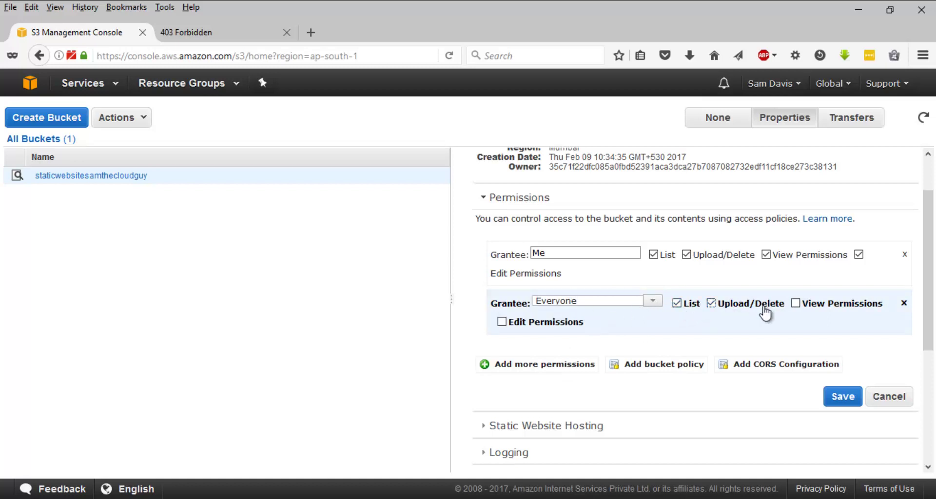
click(796, 304)
click(502, 322)
click(842, 401)
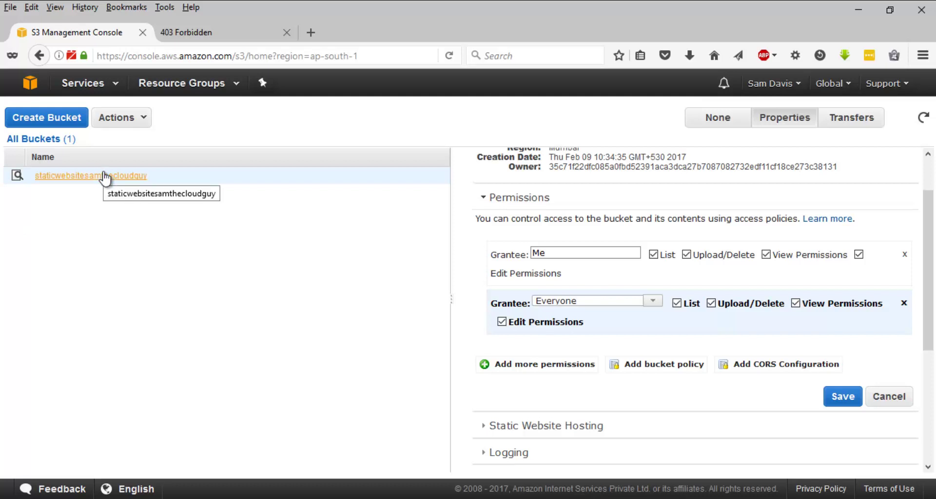
scroll(484, 284, up, 2)
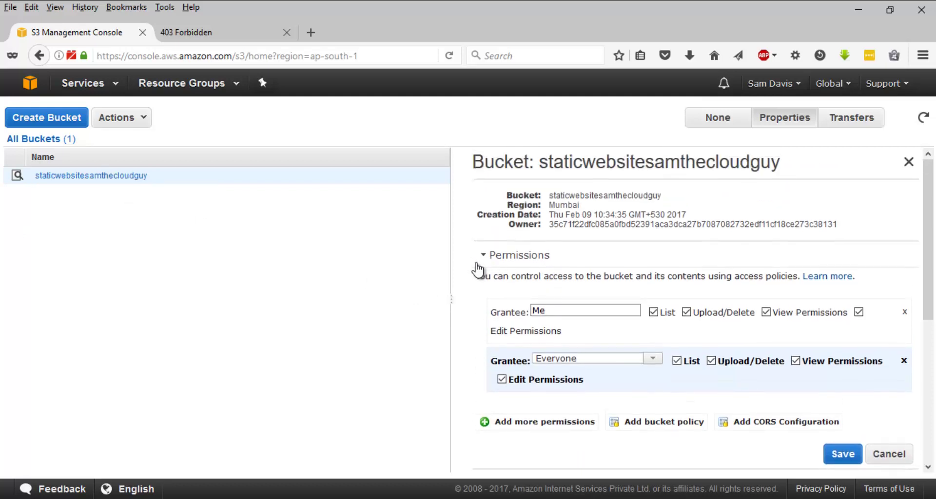
click(495, 256)
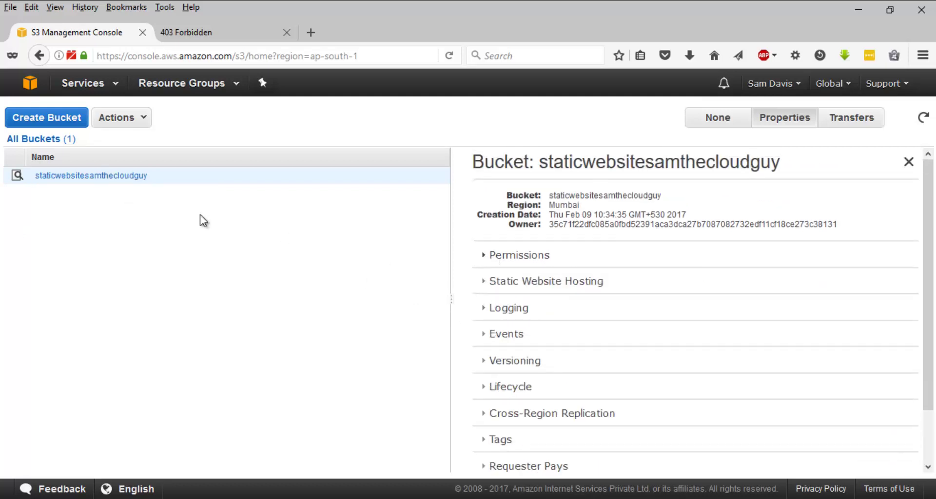
Open the static website bucket and add the error.html and index.html files from the S3 folder to a new upload.
scroll(104, 234, down, 2)
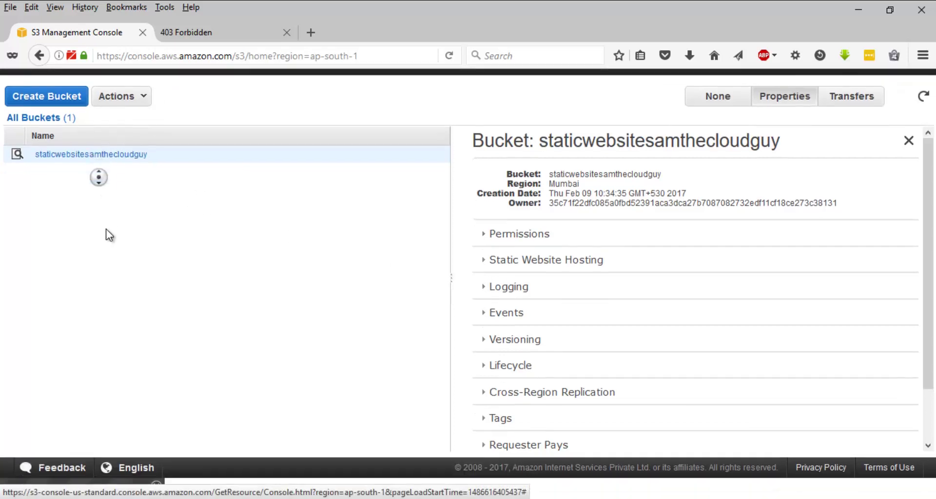
click(139, 120)
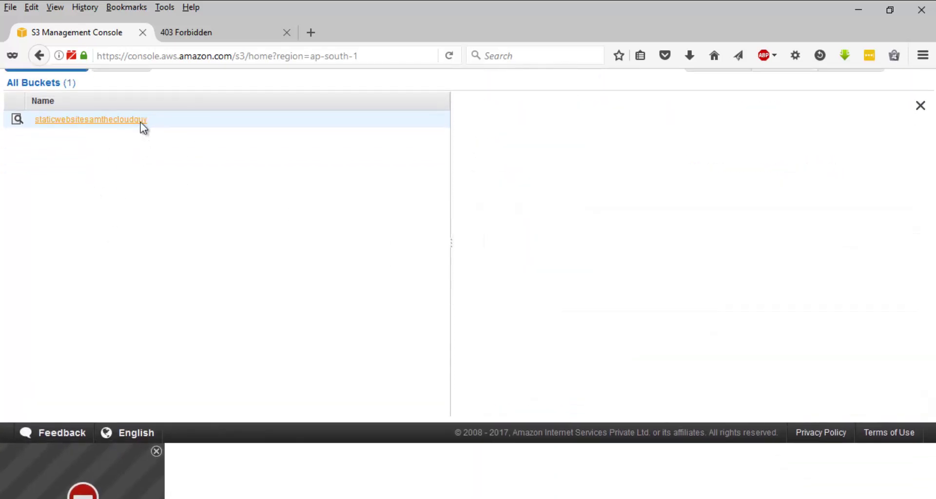
click(48, 125)
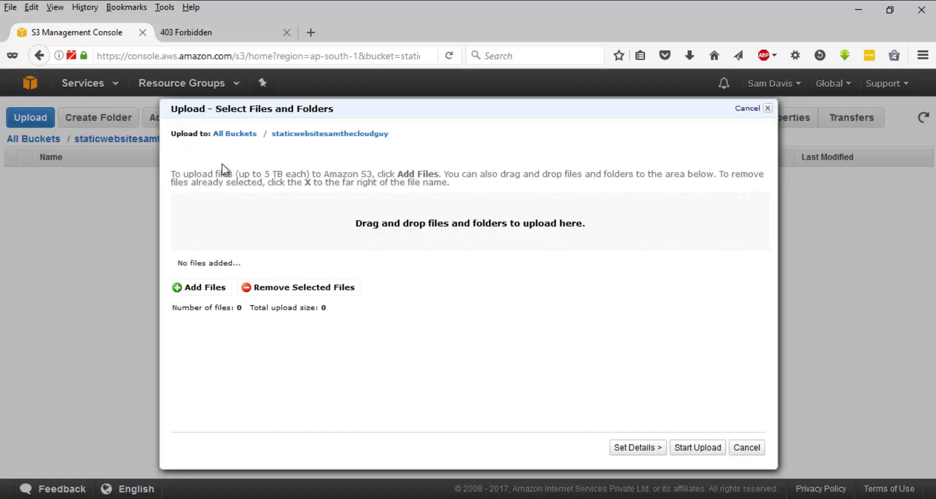
click(199, 287)
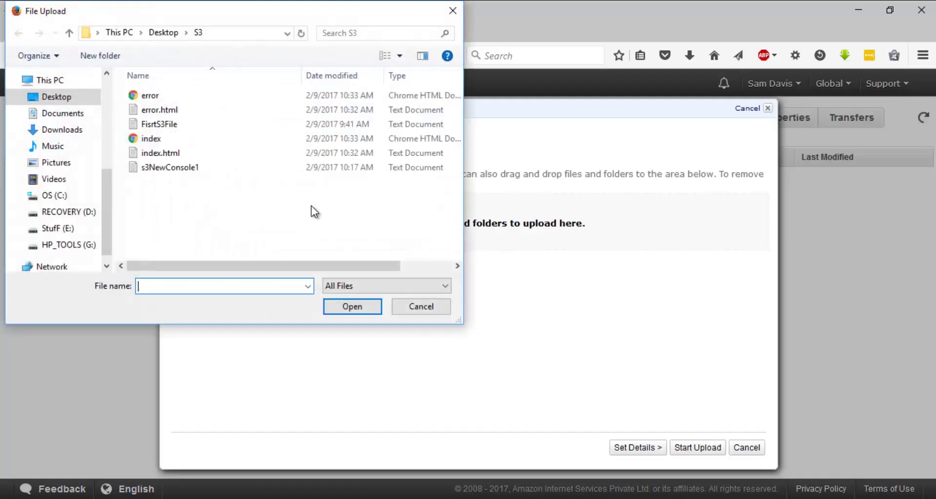
click(170, 96)
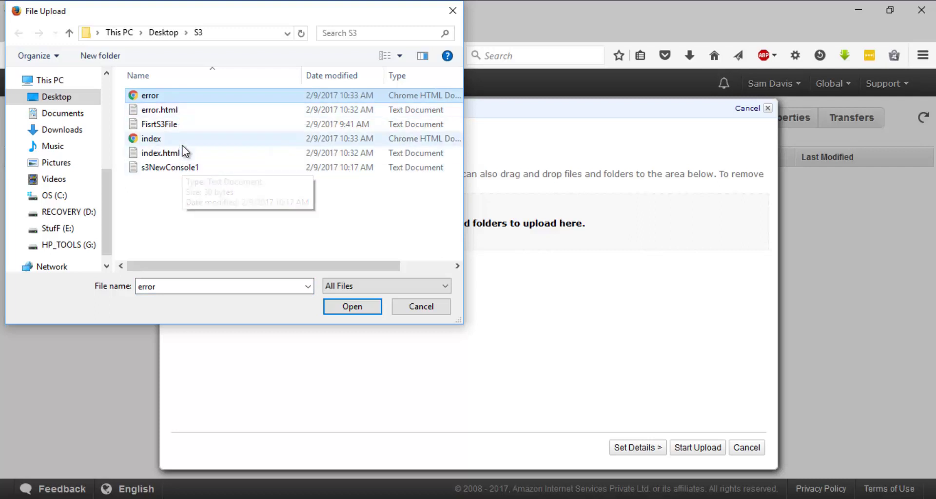
ctrl+click(151, 139)
click(358, 314)
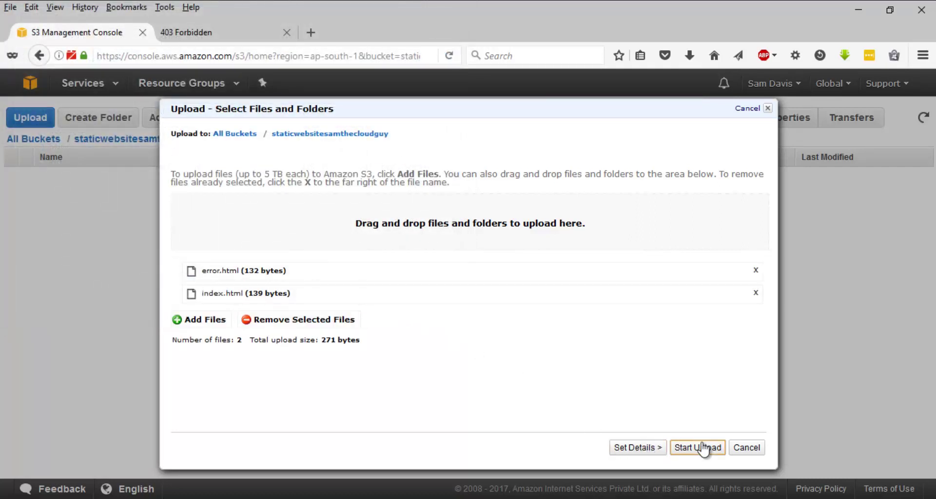
Make everything in the upload public, keep Standard Storage and automatic content types, and start the upload.
click(656, 449)
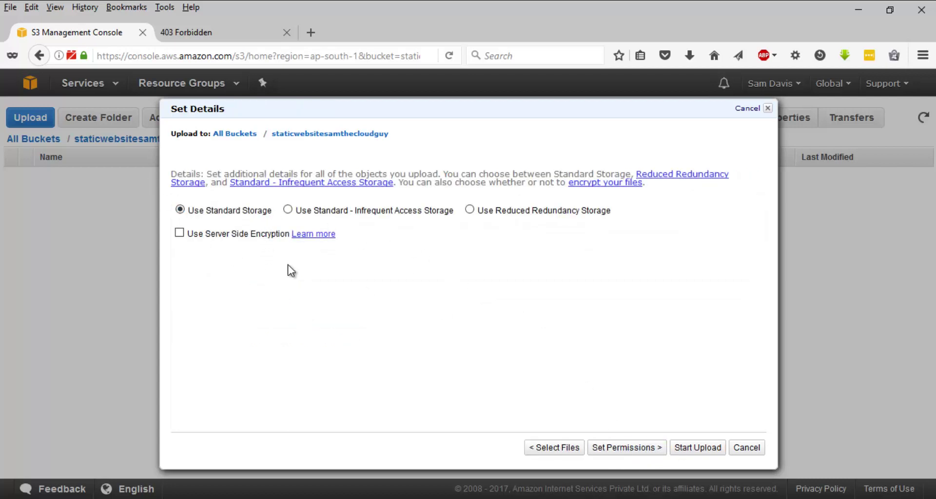
click(634, 448)
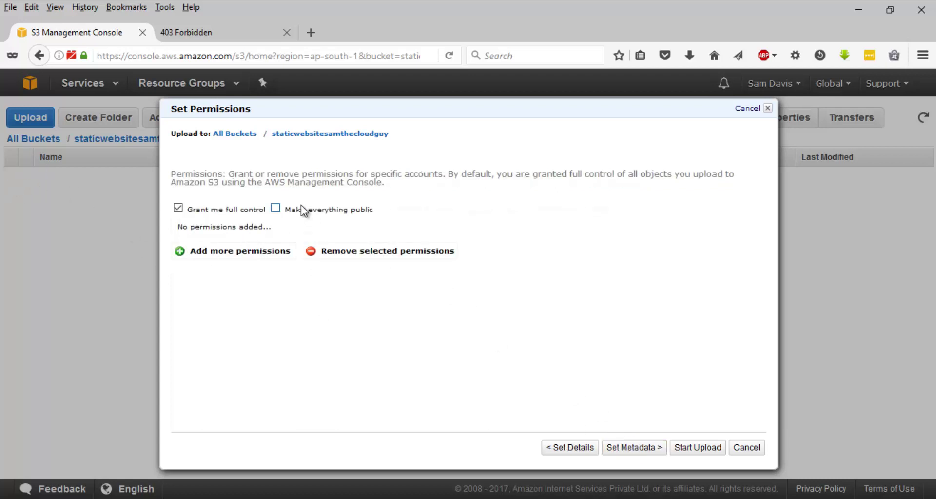
click(276, 208)
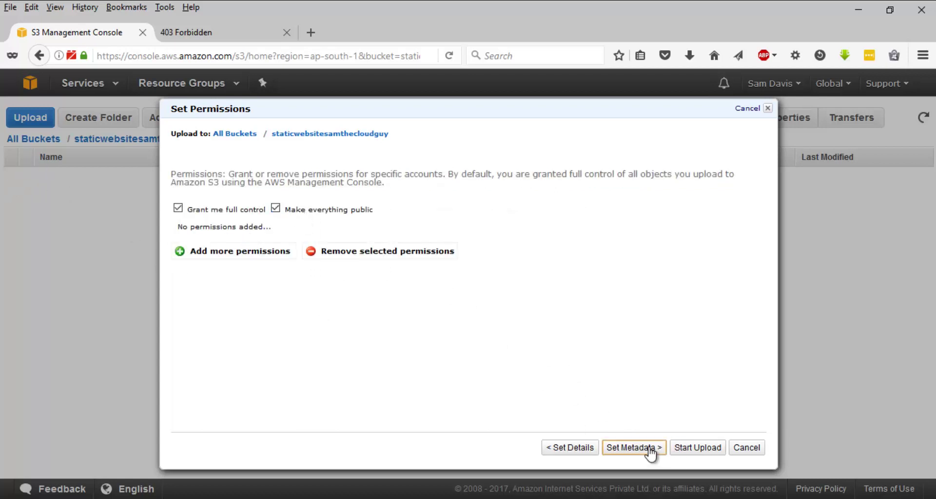
click(631, 447)
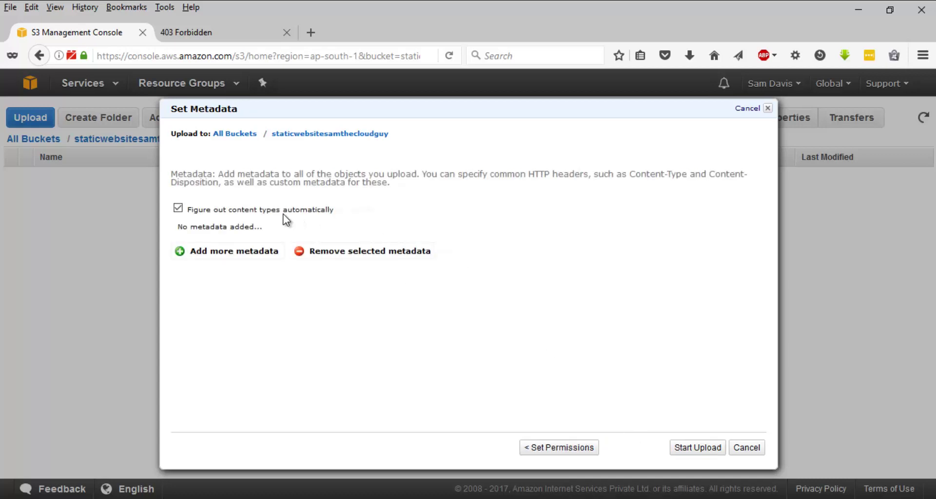
click(698, 443)
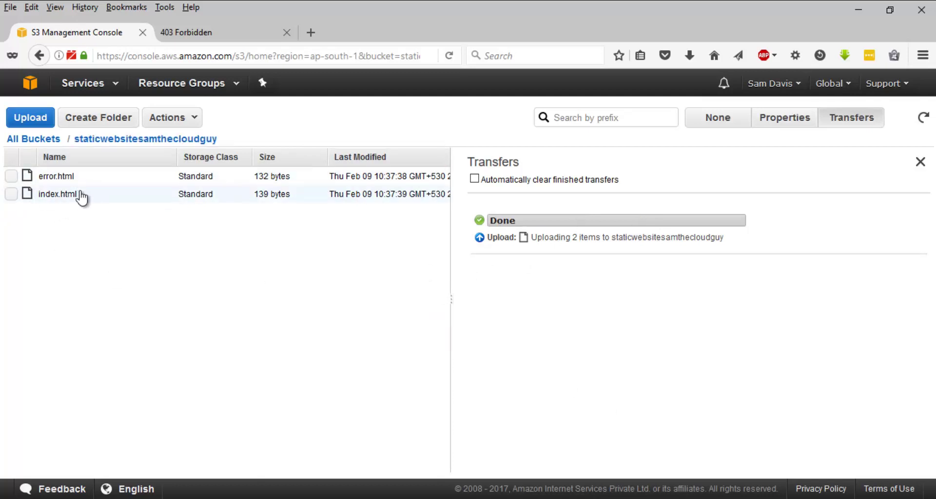
Review the index page's source in Notepad, return to the S3 console and show the bucket's static website hosting settings.
key(alt+Tab)
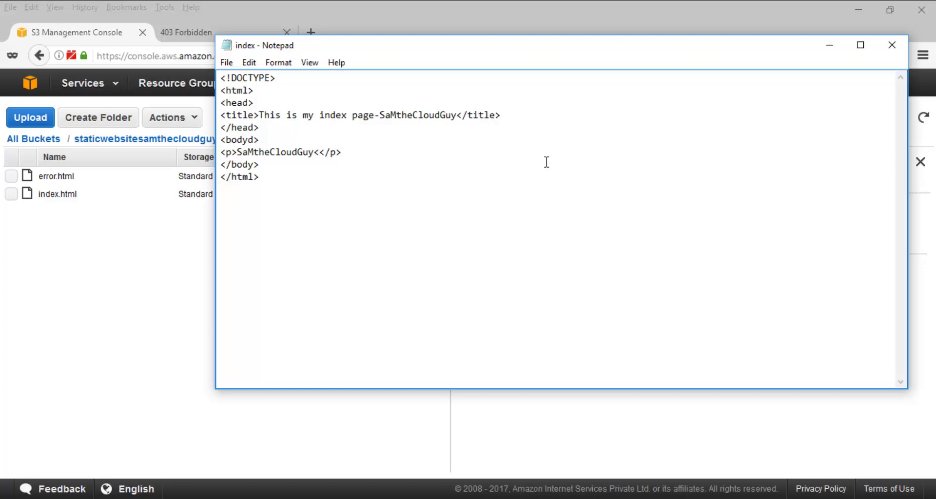
key(alt+Tab)
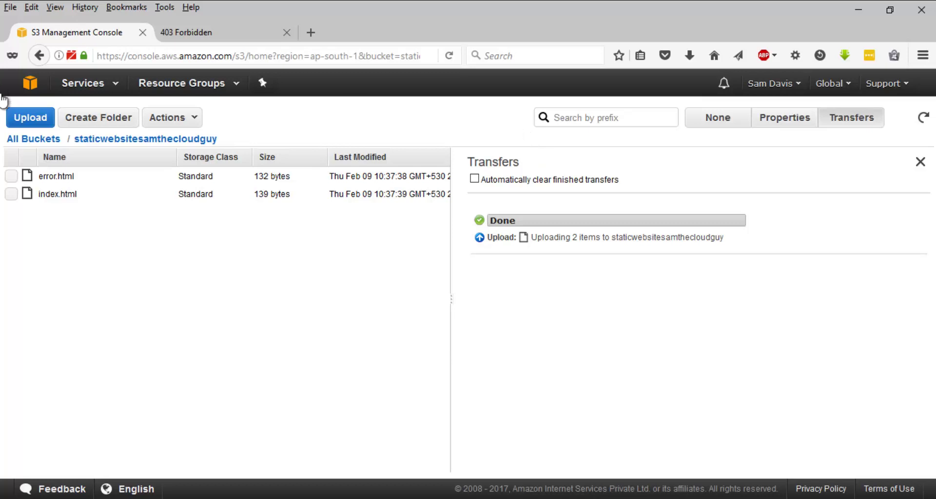
click(28, 137)
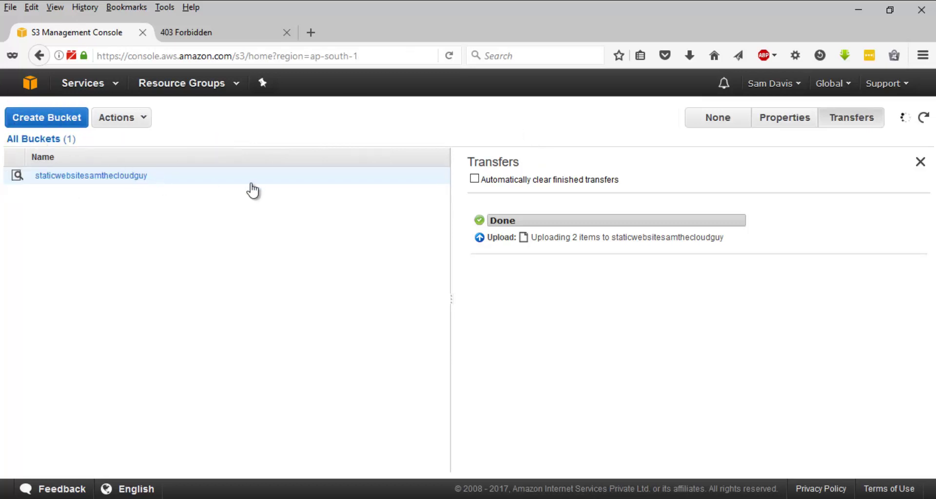
click(790, 121)
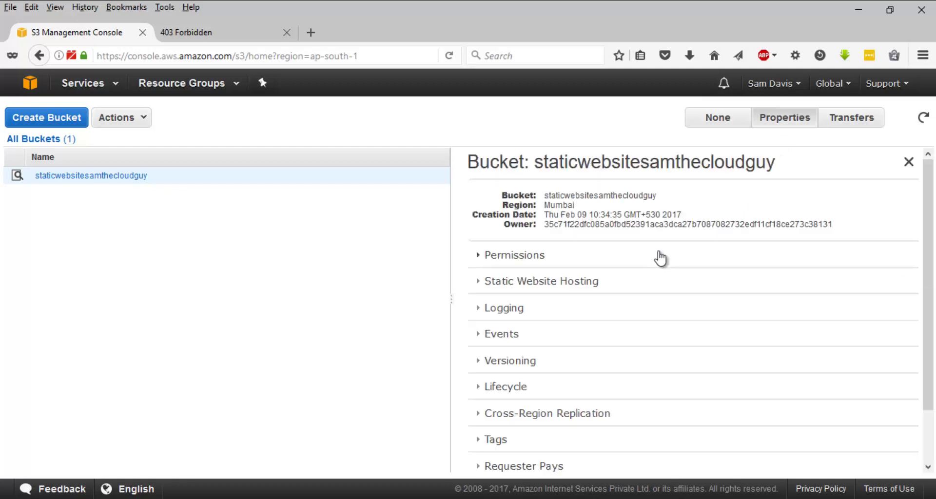
scroll(614, 242, down, 2)
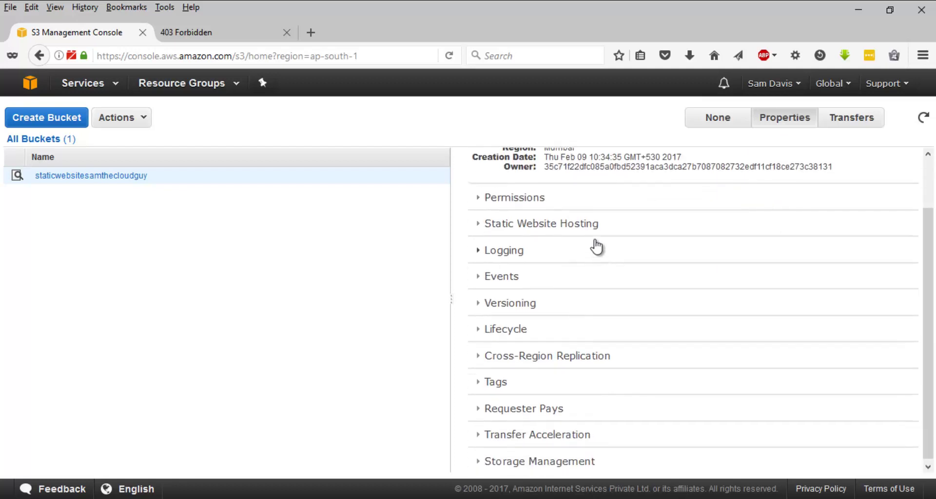
click(591, 225)
scroll(588, 247, up, 1)
scroll(603, 301, down, 1)
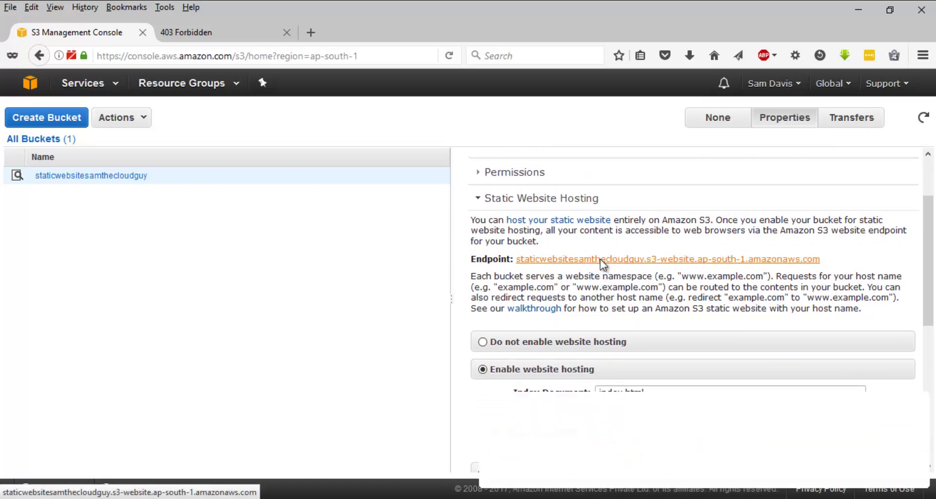
scroll(601, 259, down, 1)
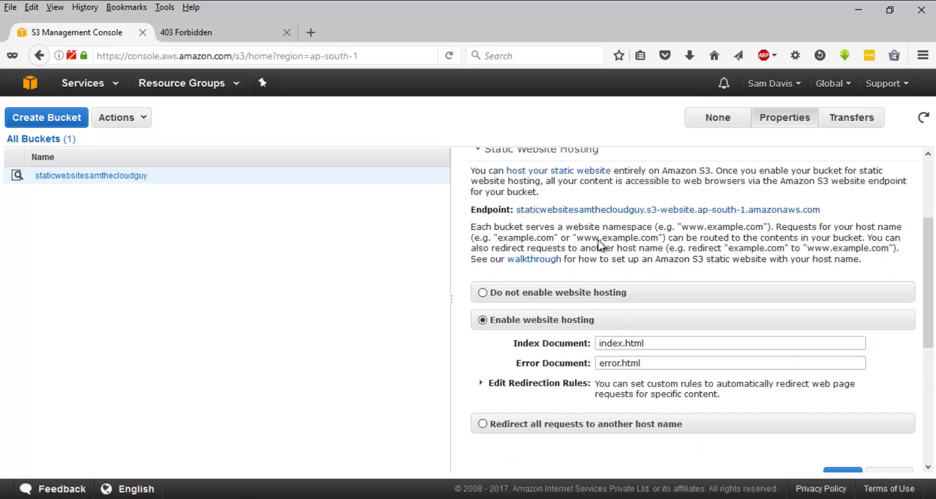
Open the bucket's website endpoint in a new browser tab, inspect the index page's text, and return to the console.
middle_click(598, 212)
click(217, 38)
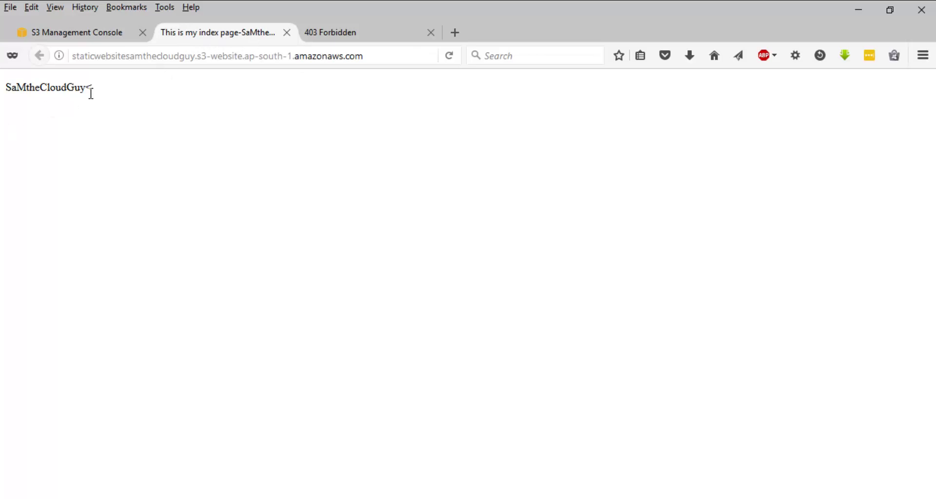
drag(91, 94, 29, 90)
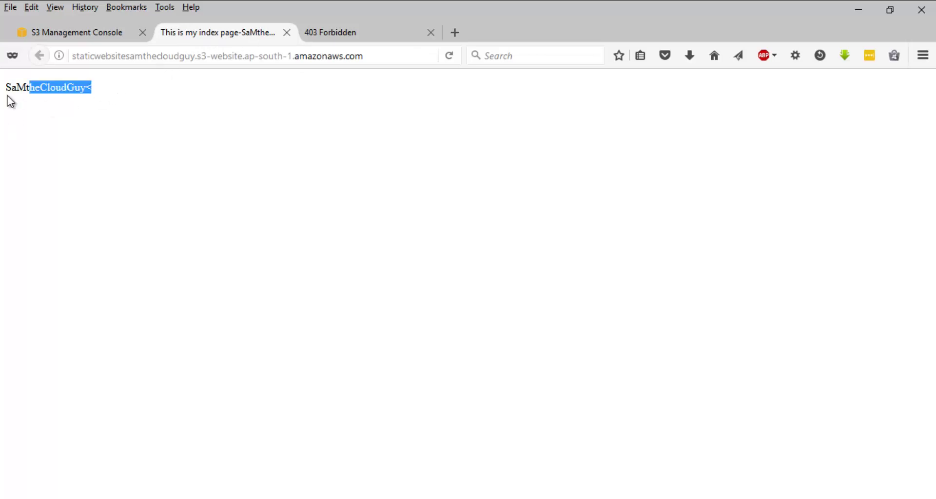
click(33, 128)
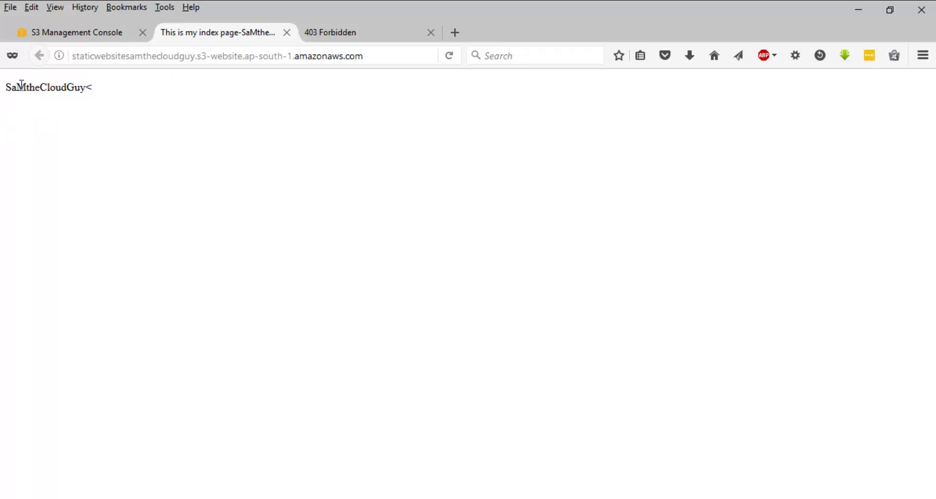
drag(94, 86, 86, 87)
click(103, 40)
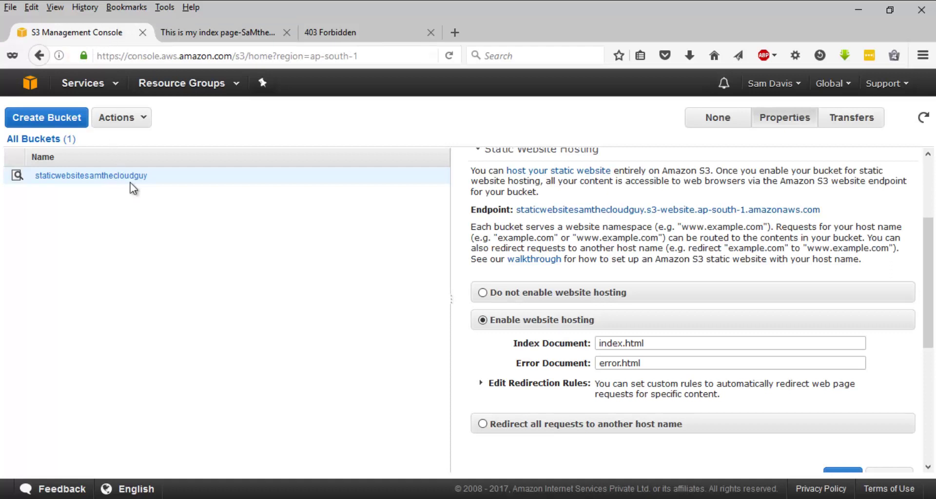
Delete index.html from the static website bucket and confirm the deletion.
click(133, 181)
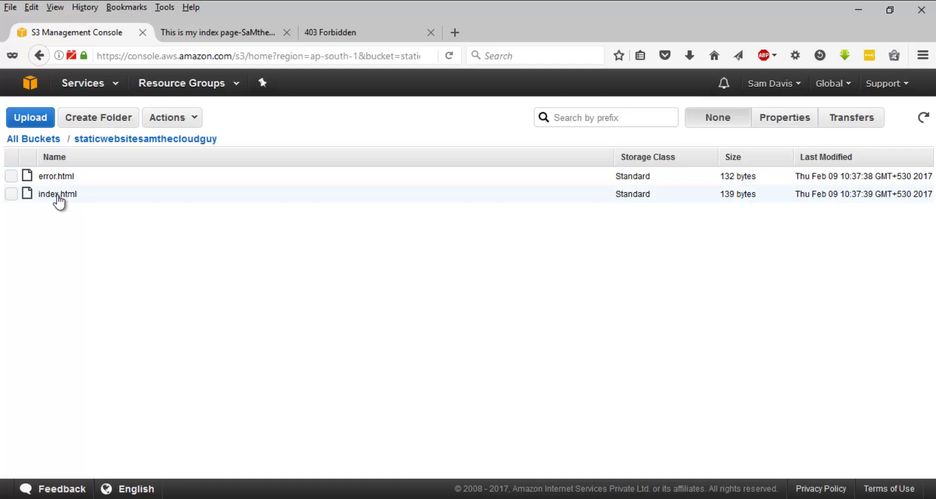
click(11, 194)
click(177, 121)
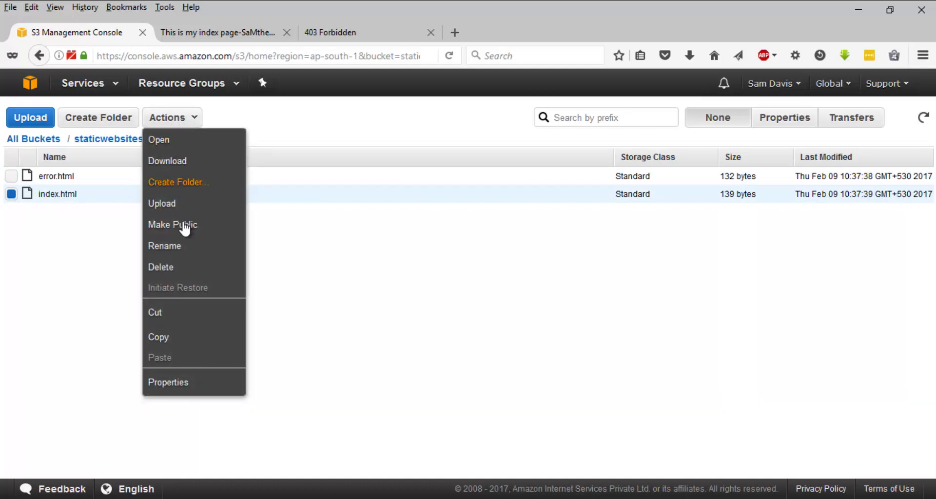
key(Escape)
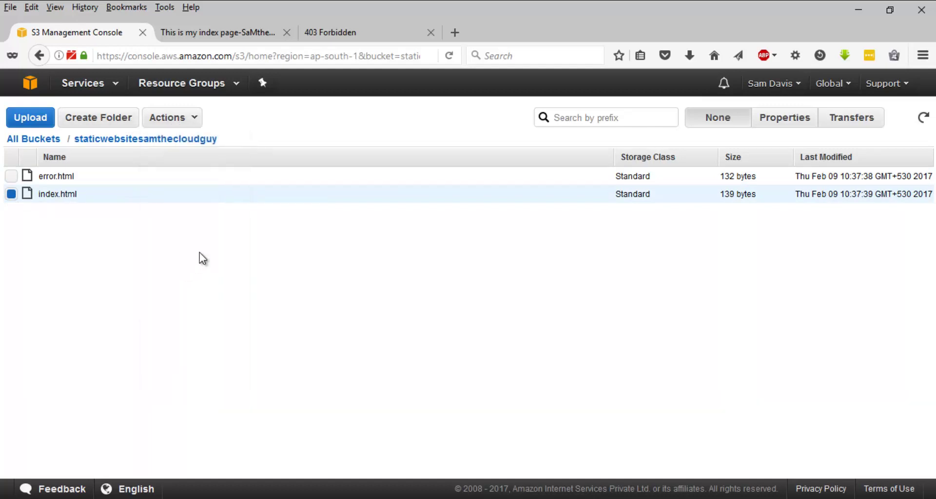
key(Delete)
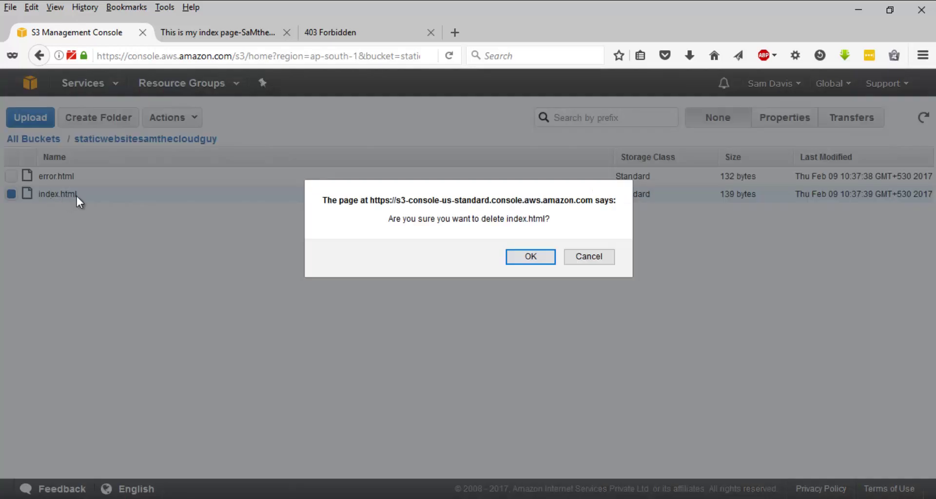
click(531, 257)
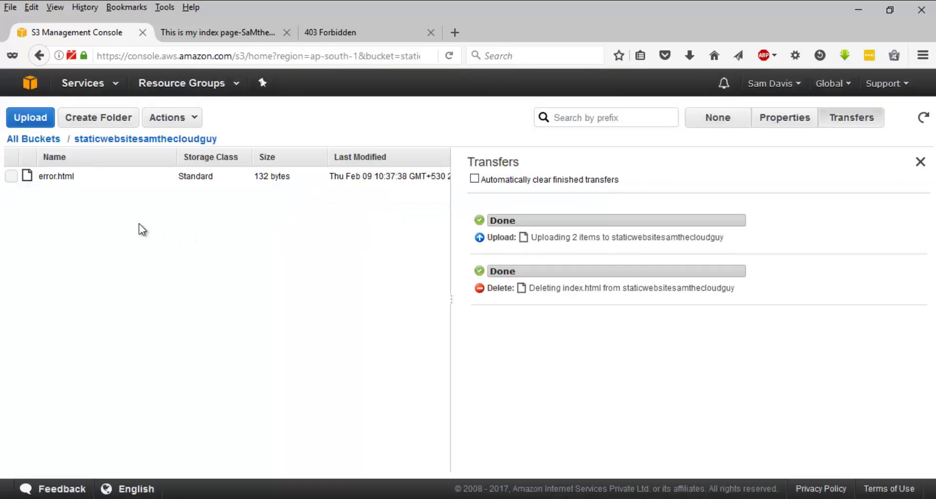
Recheck the bucket's file list and reload the website endpoint to test the error page.
click(30, 139)
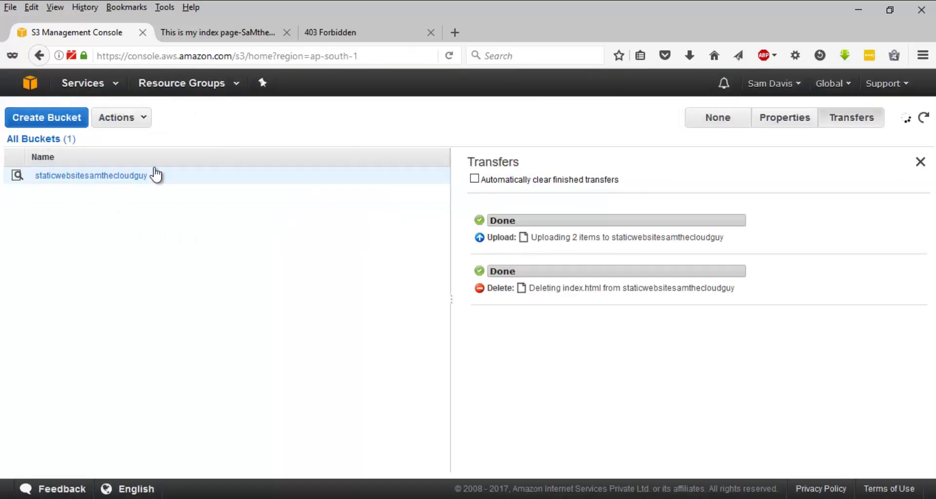
click(111, 177)
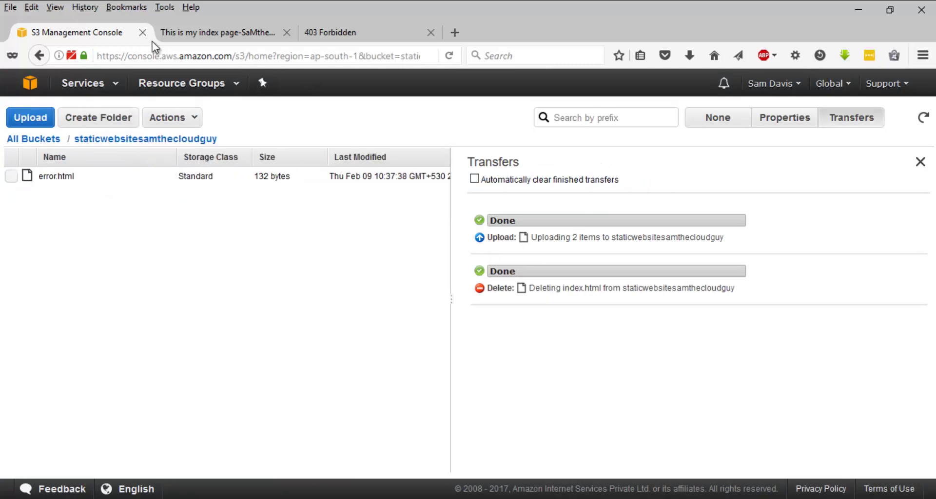
click(189, 31)
click(220, 56)
key(Return)
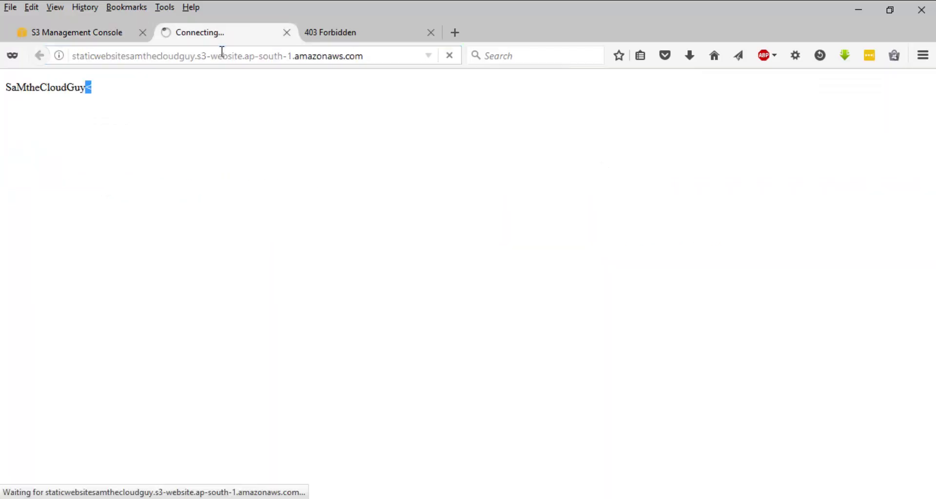
click(93, 28)
click(200, 36)
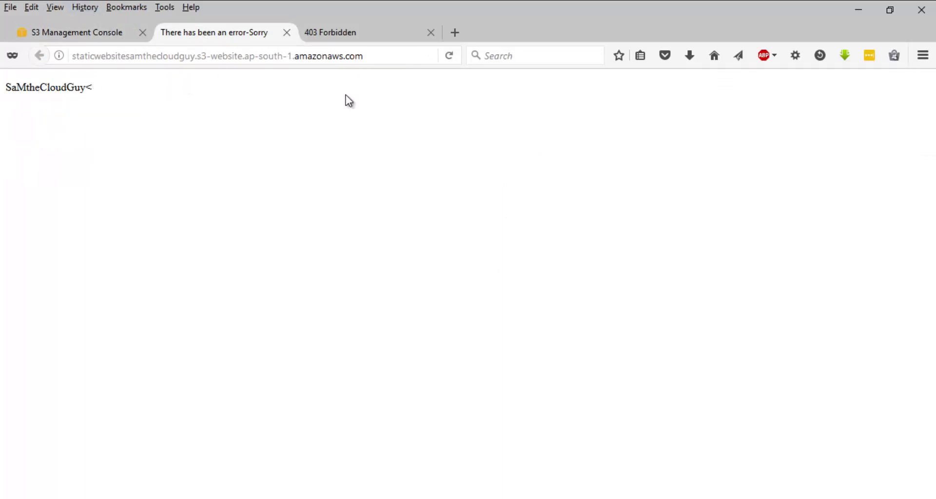
Return to the S3 console, close the transfers list and show the bucket's properties again.
click(103, 34)
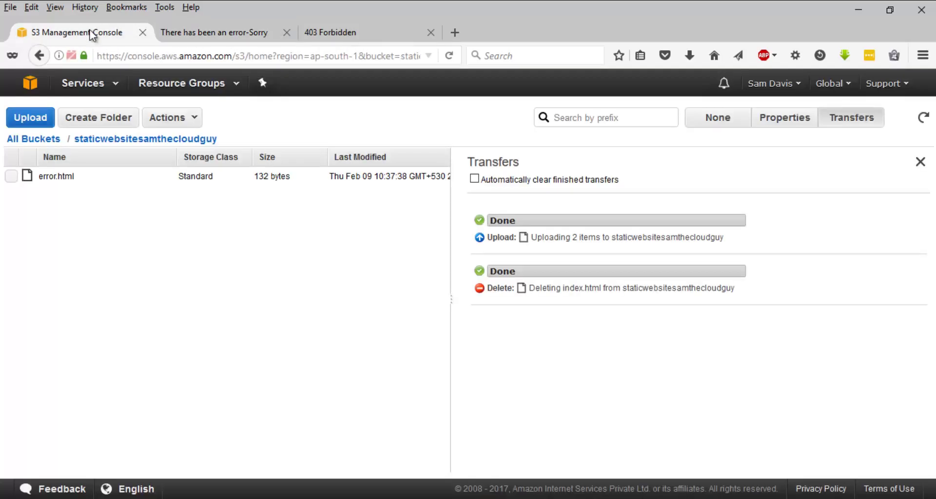
click(920, 162)
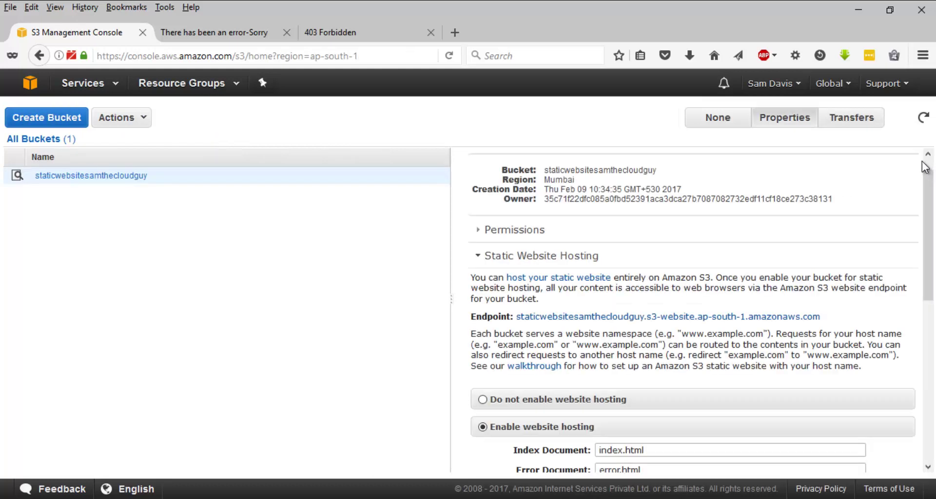